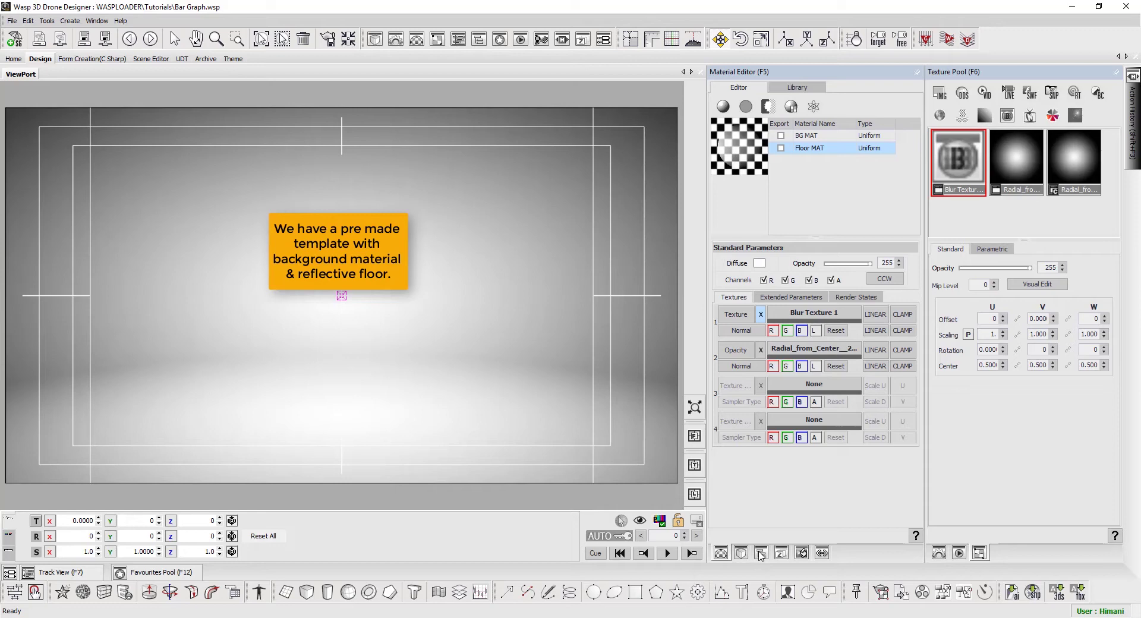
Step: Show the Hierarchy panel listing the template's directional light, free camera and floor
left_click(761, 554)
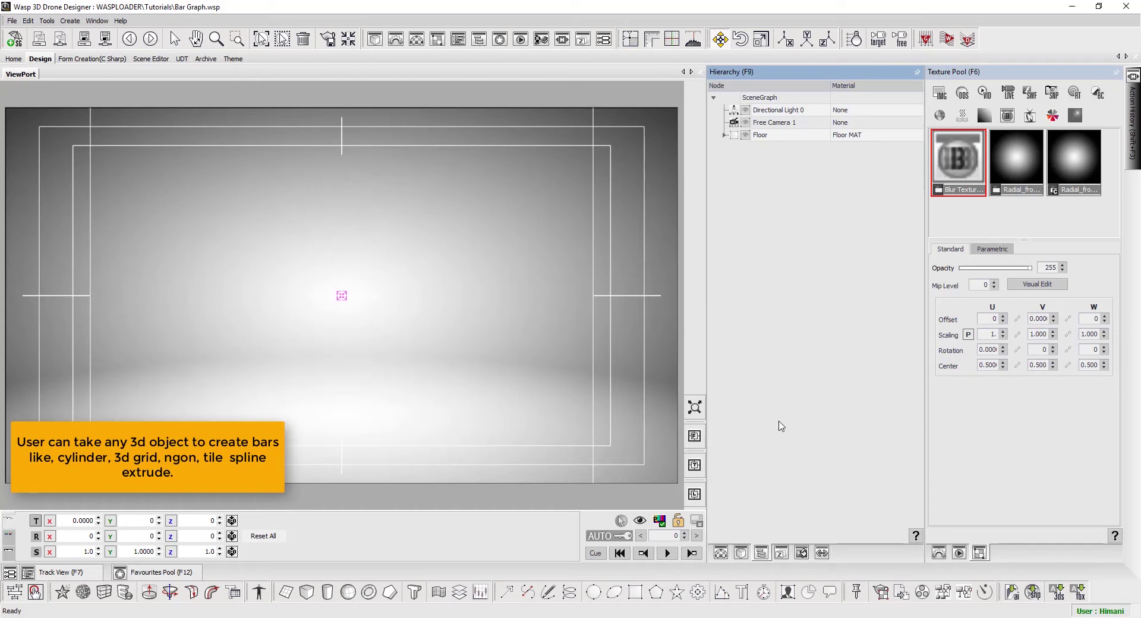
Step: Add Cube 1 and size it to width 75, height 155 and depth 10
left_click(307, 593)
left_click(979, 553)
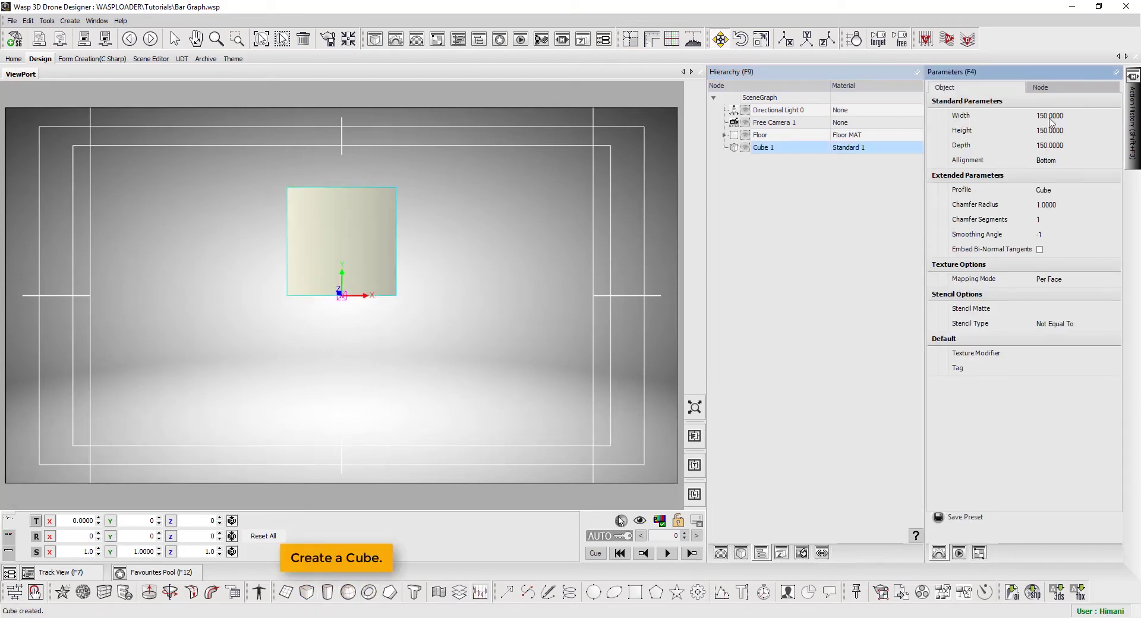
left_click(1050, 117)
type("75.")
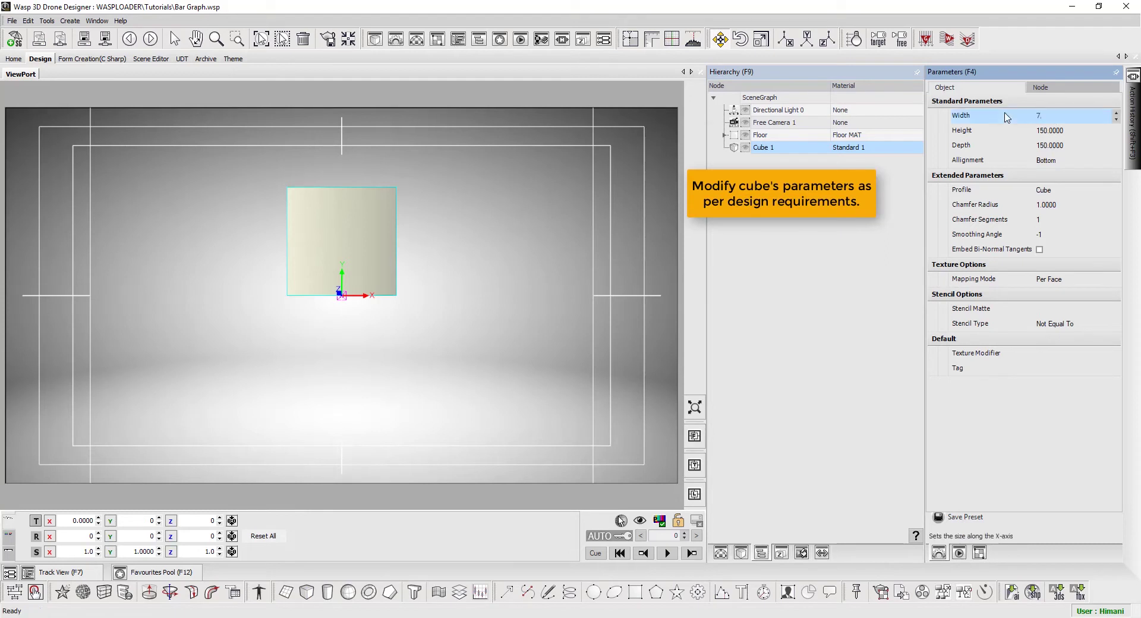
left_click(1005, 131)
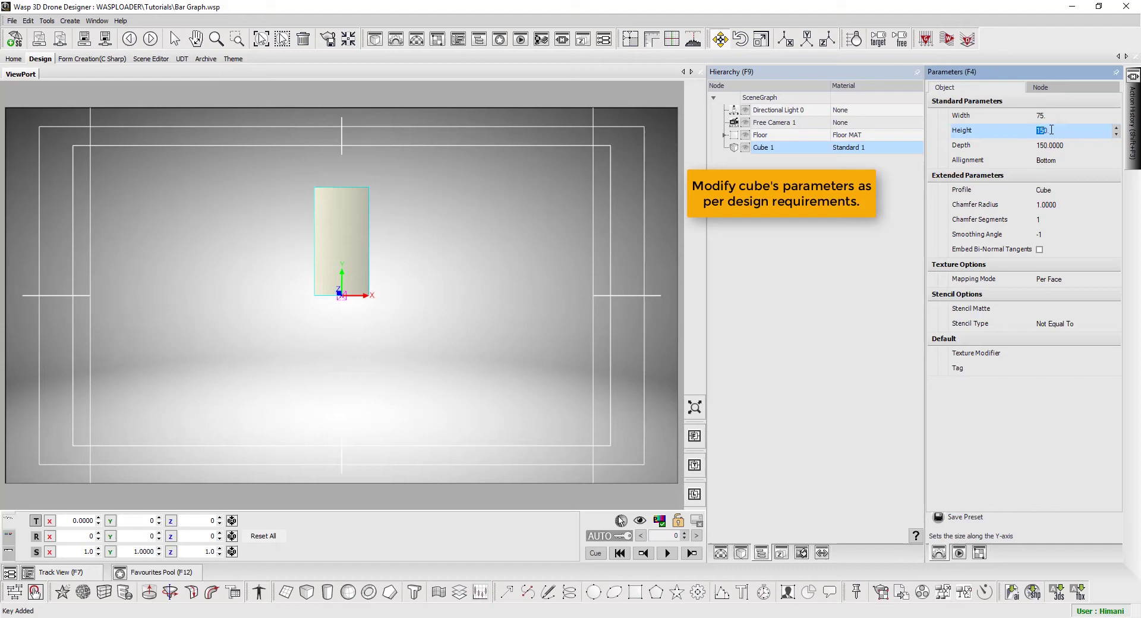
left_click_drag(1051, 129, 1027, 130)
type("15")
key("Return")
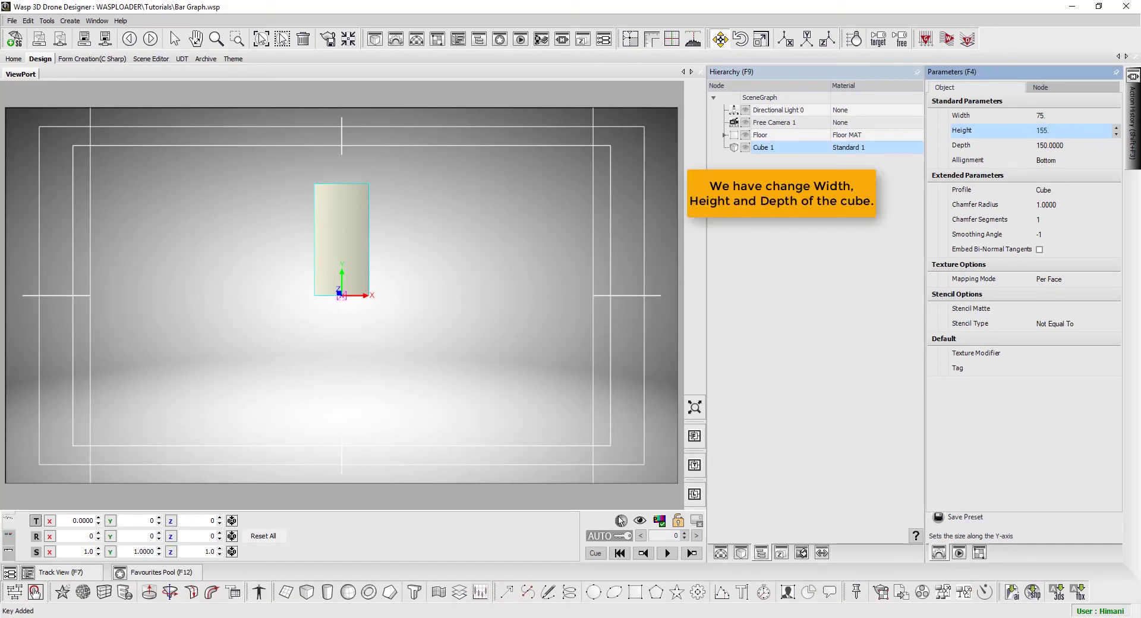
left_click_drag(1064, 145, 997, 149)
type("10")
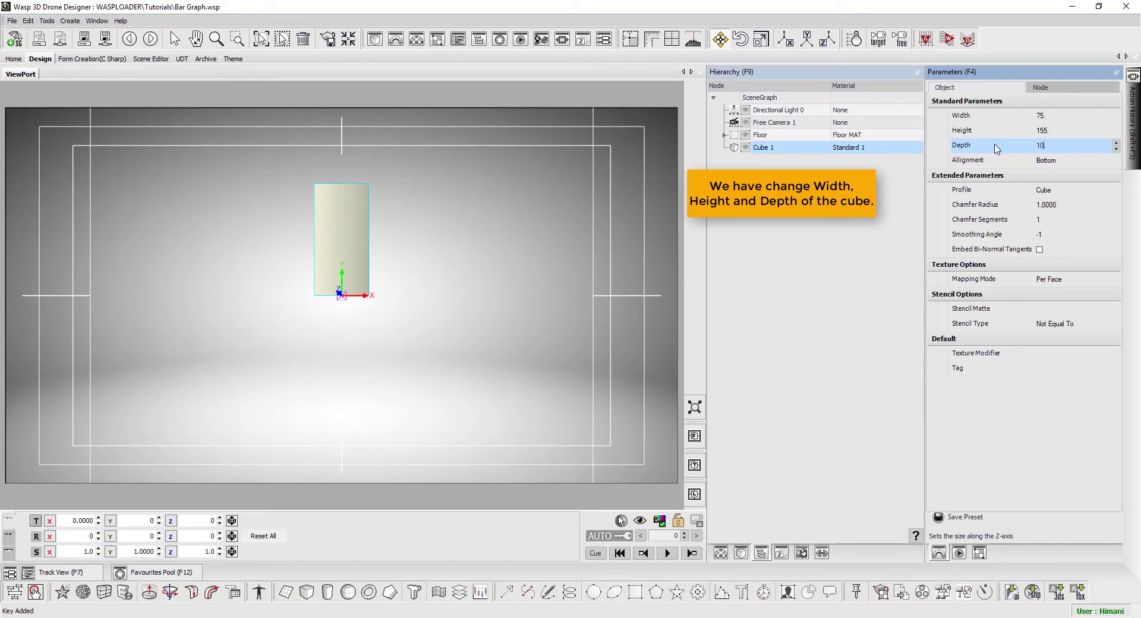
key("Return")
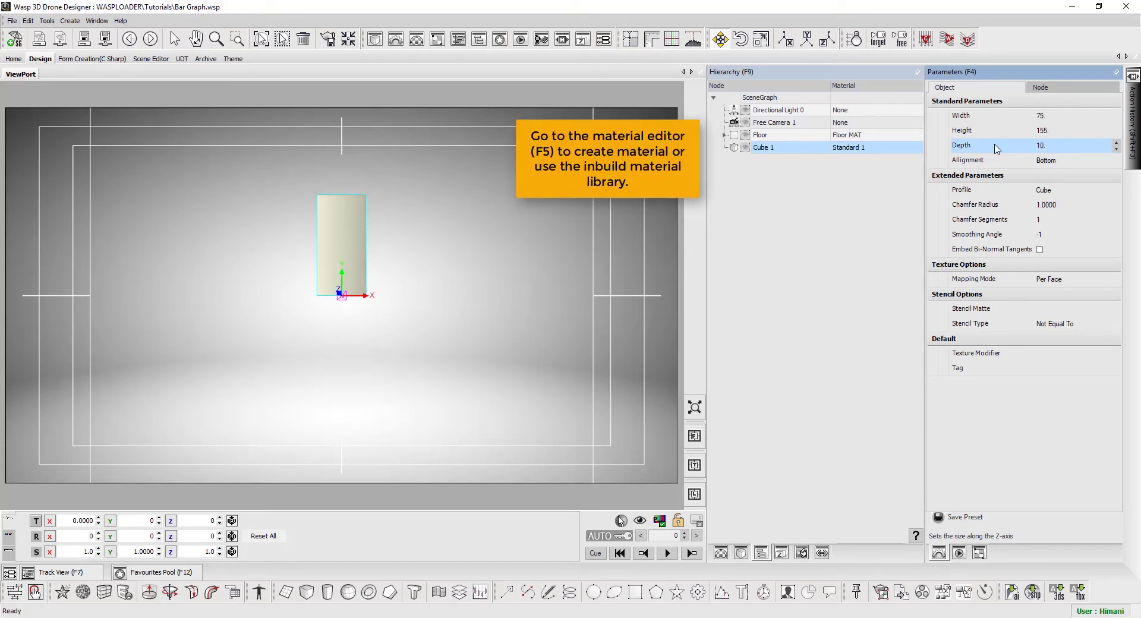
Step: Apply the BLACK material from the Material Editor library to the cube
key("F5")
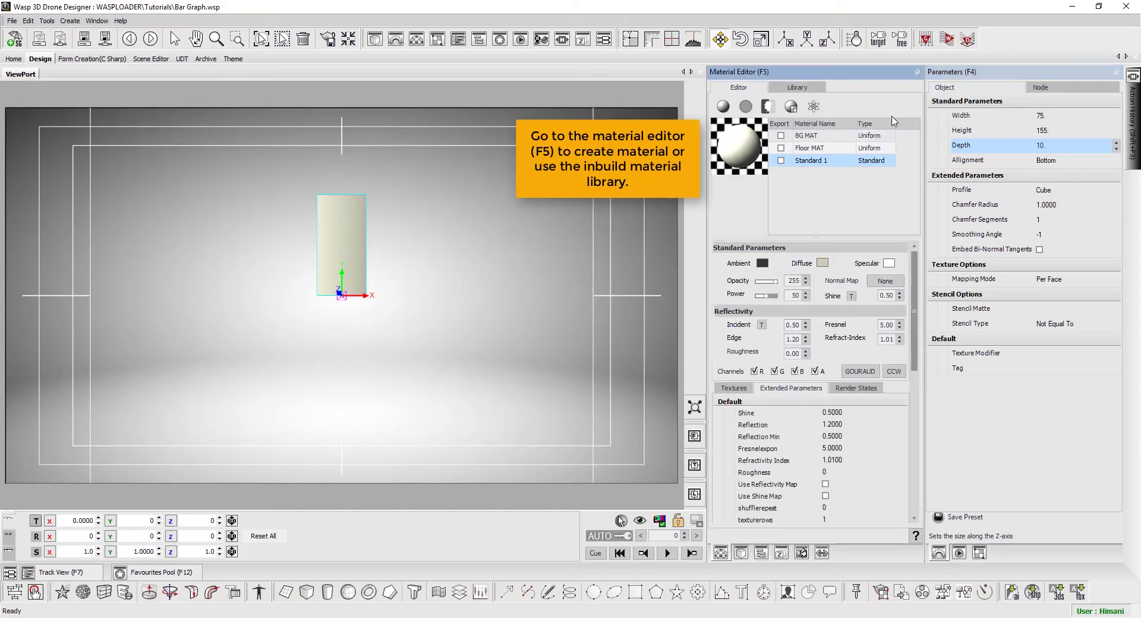
left_click(812, 91)
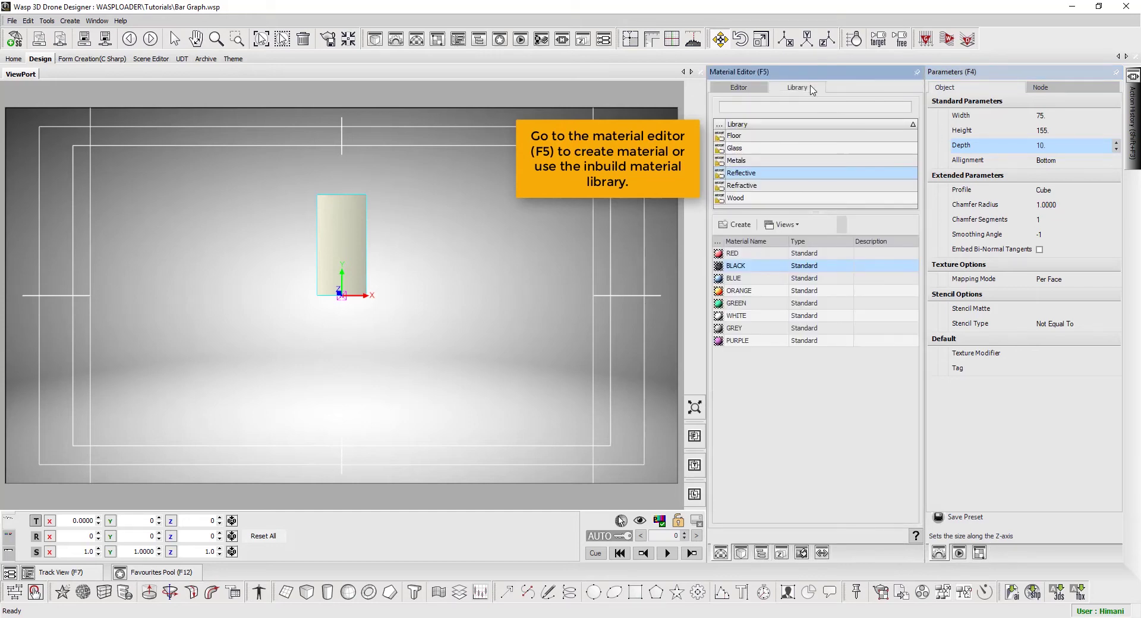
left_click_drag(744, 266, 356, 250)
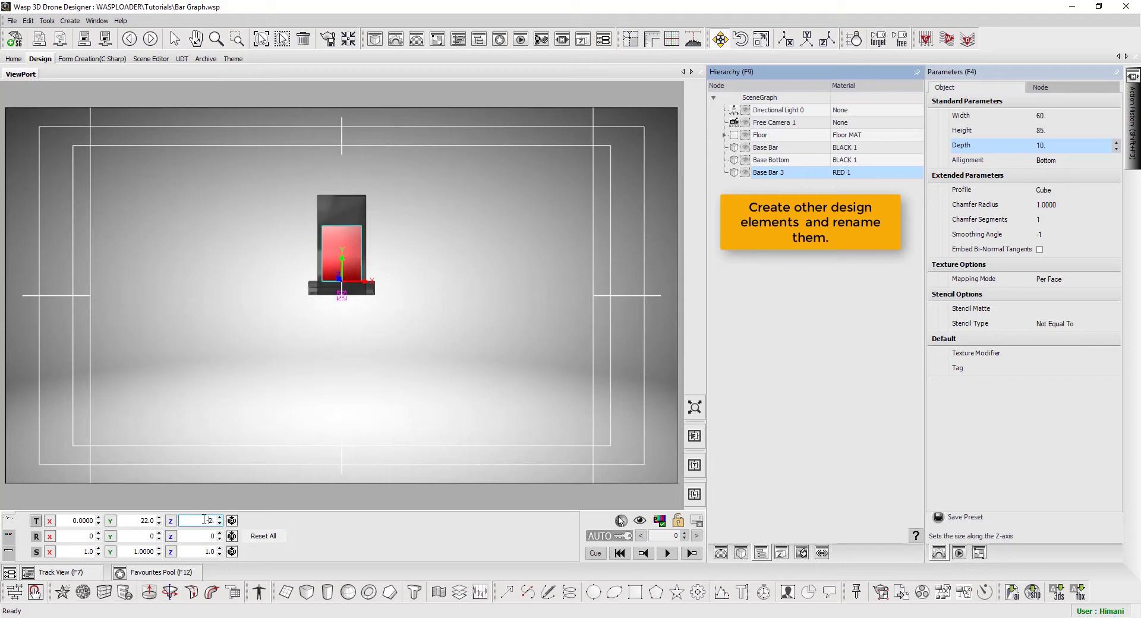
Step: Add a 3D text object positioned at Translate Z -25
left_click(387, 404)
left_click(416, 592)
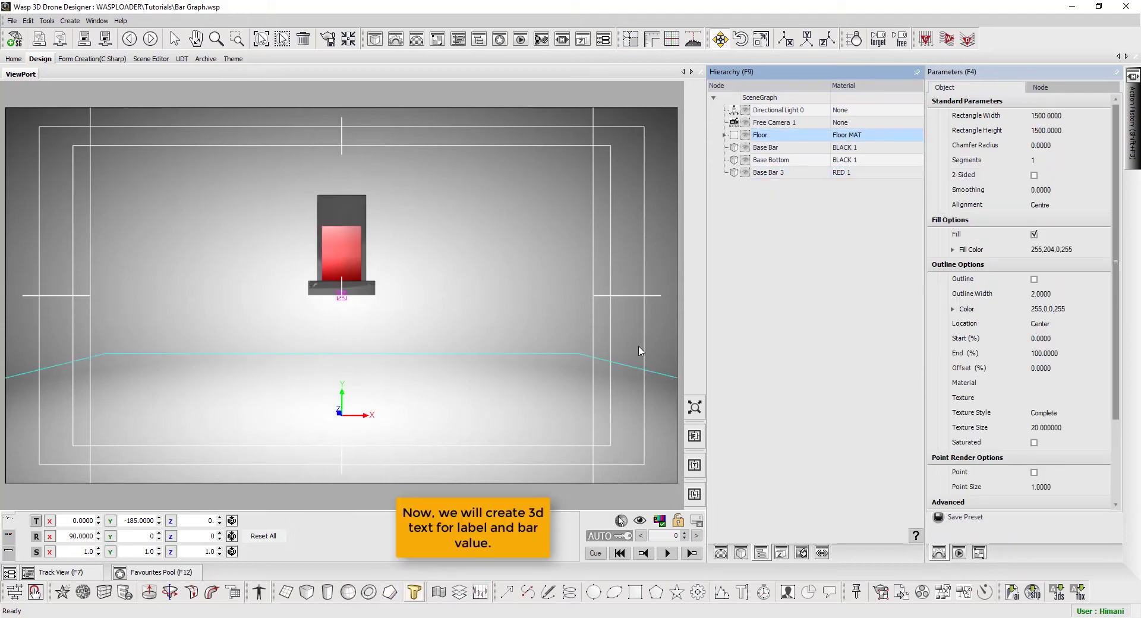
type("-25")
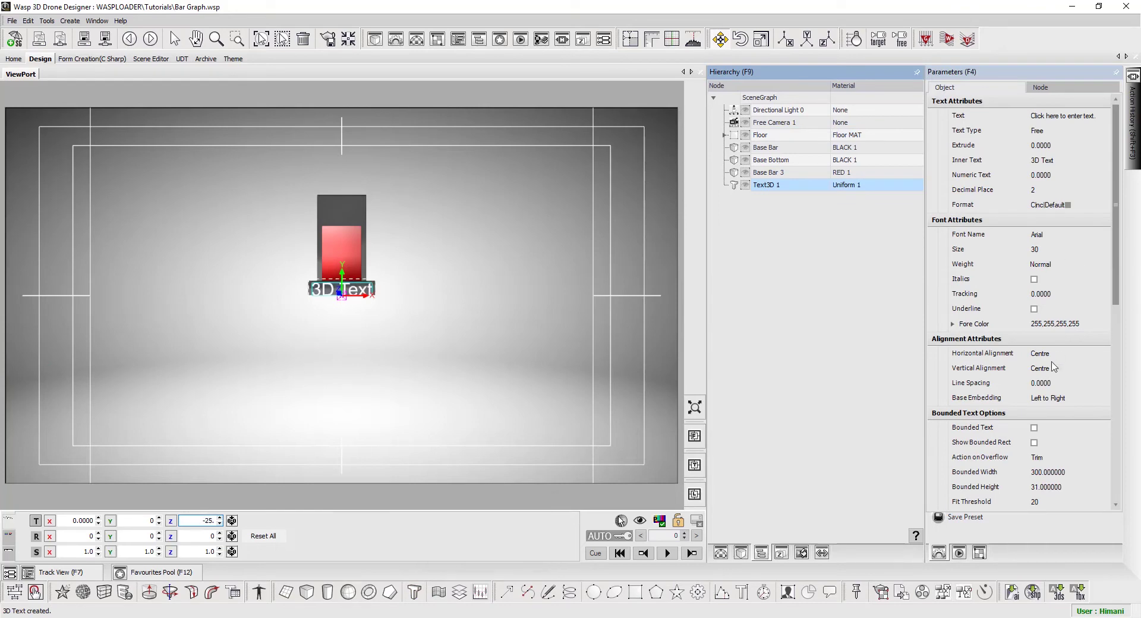
Step: Make the text bounded with its rectangle shown and a bounded width of 85
left_click(1045, 431)
left_click(1043, 446)
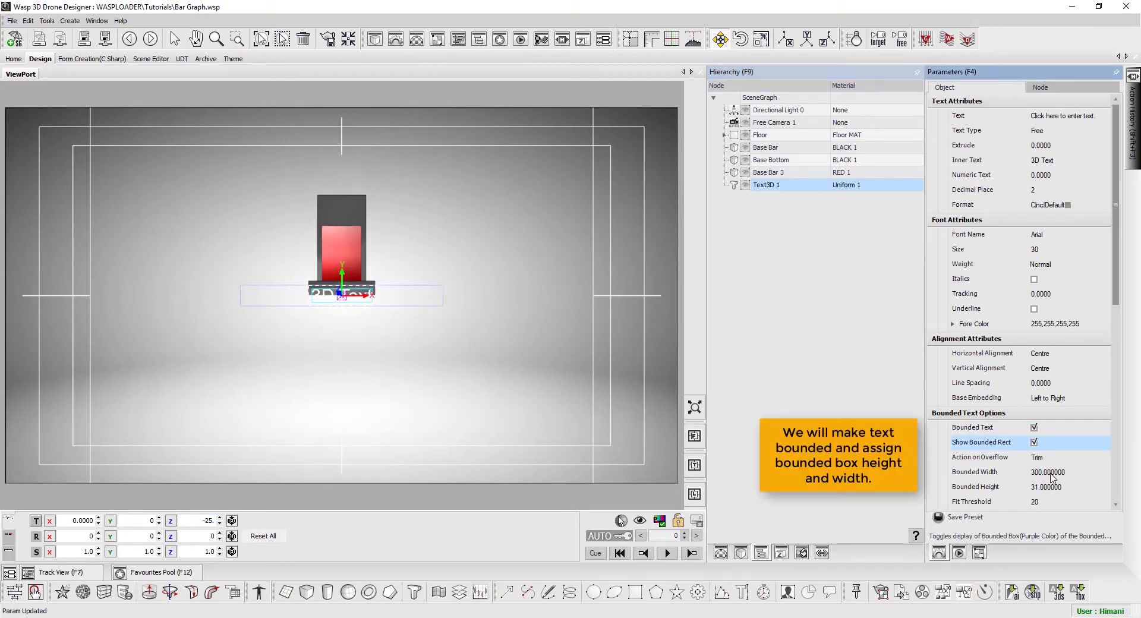
left_click(1001, 476)
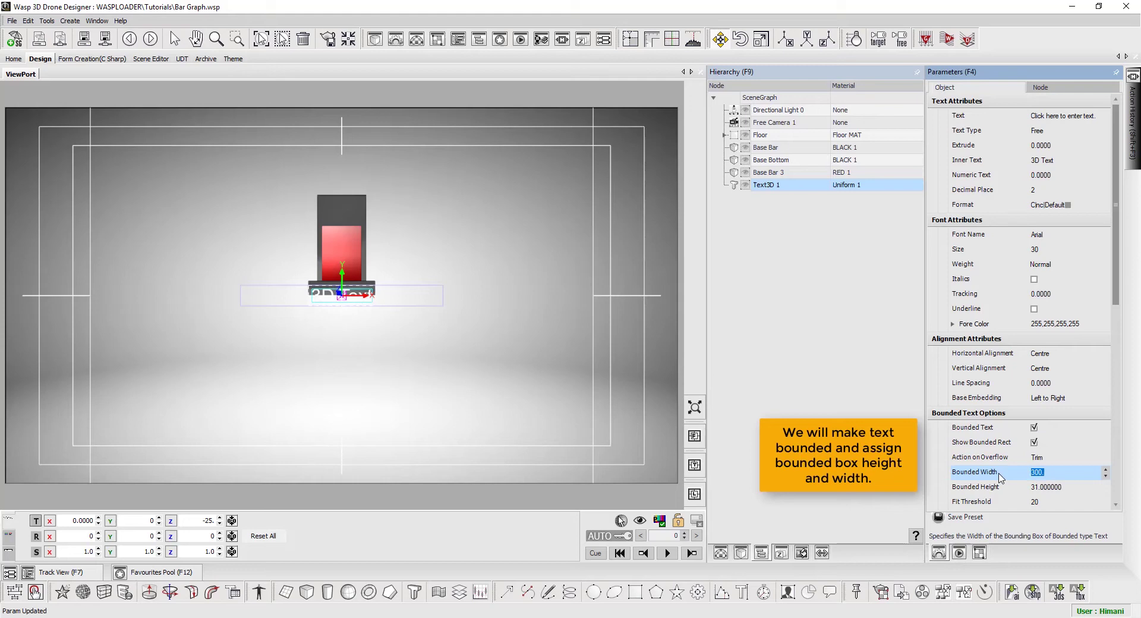
type("85.")
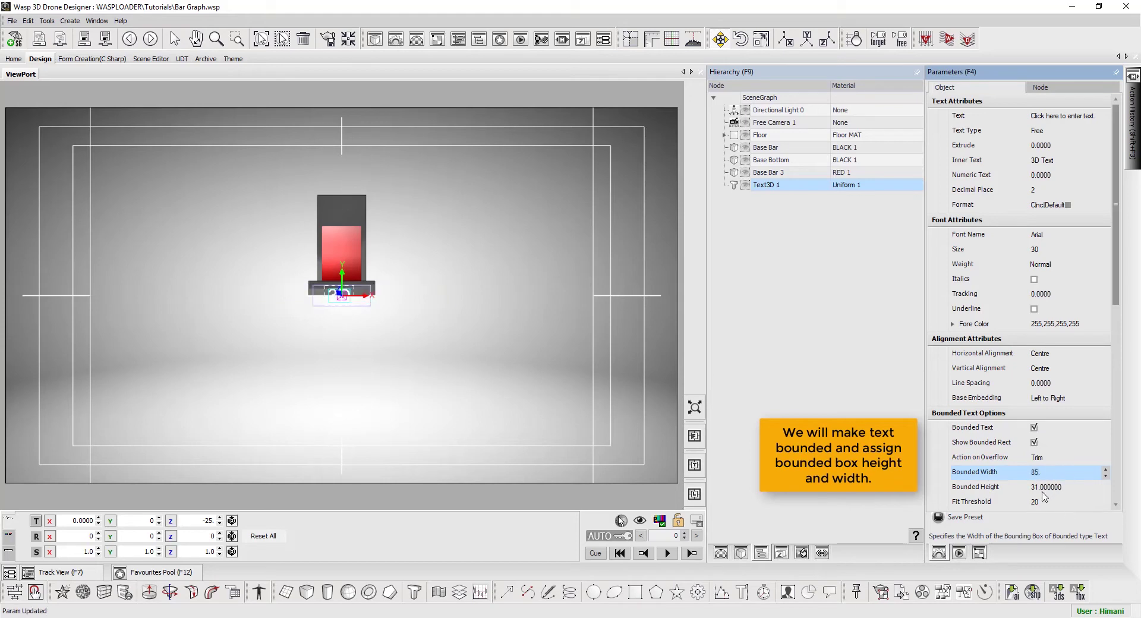
left_click(957, 491)
Step: Set the text's bounded height to 22 and raise it to Translate Y 11
type("22.")
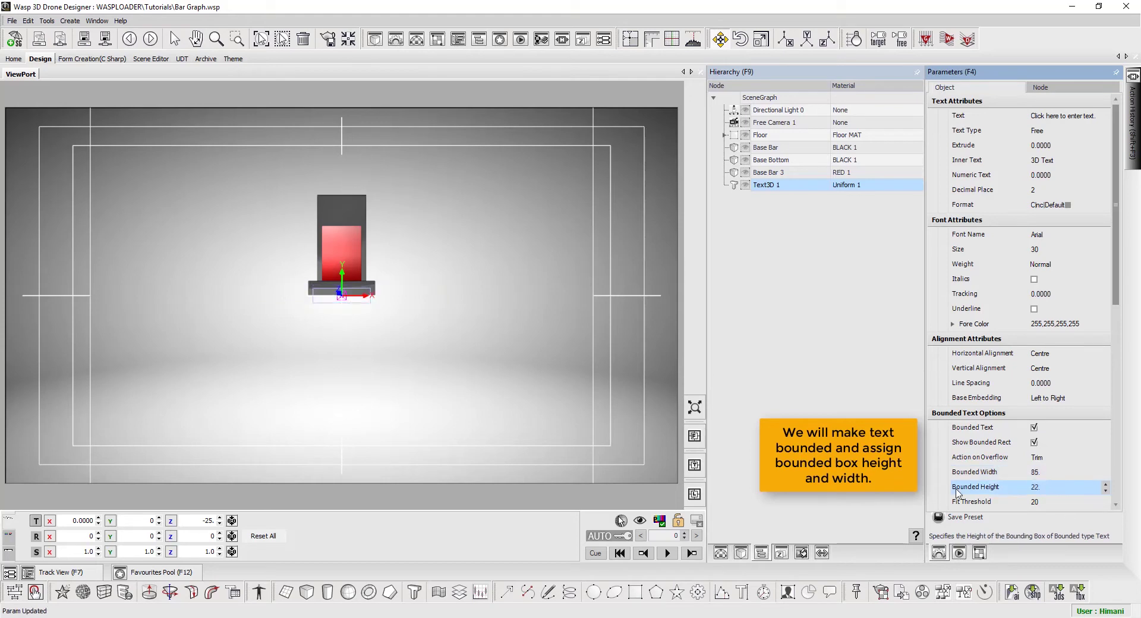
left_click(140, 522)
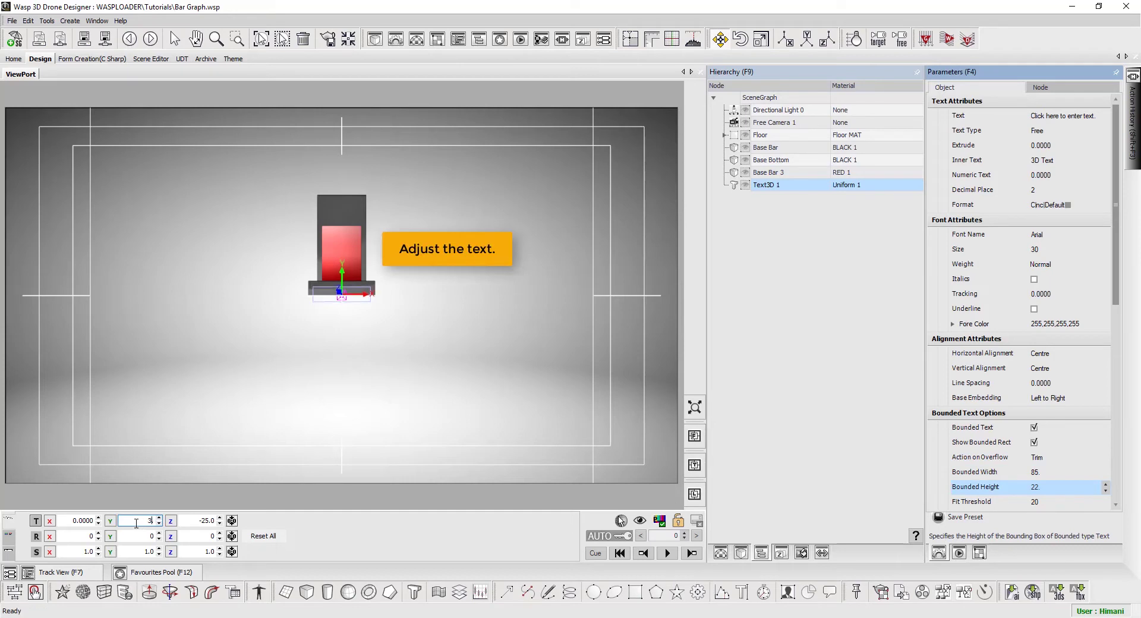
type("6")
key("BackSpace")
type("11.")
Step: Set the text font to Segoe UI Semibold at size 20
left_click(953, 249)
type("18")
left_click(1058, 235)
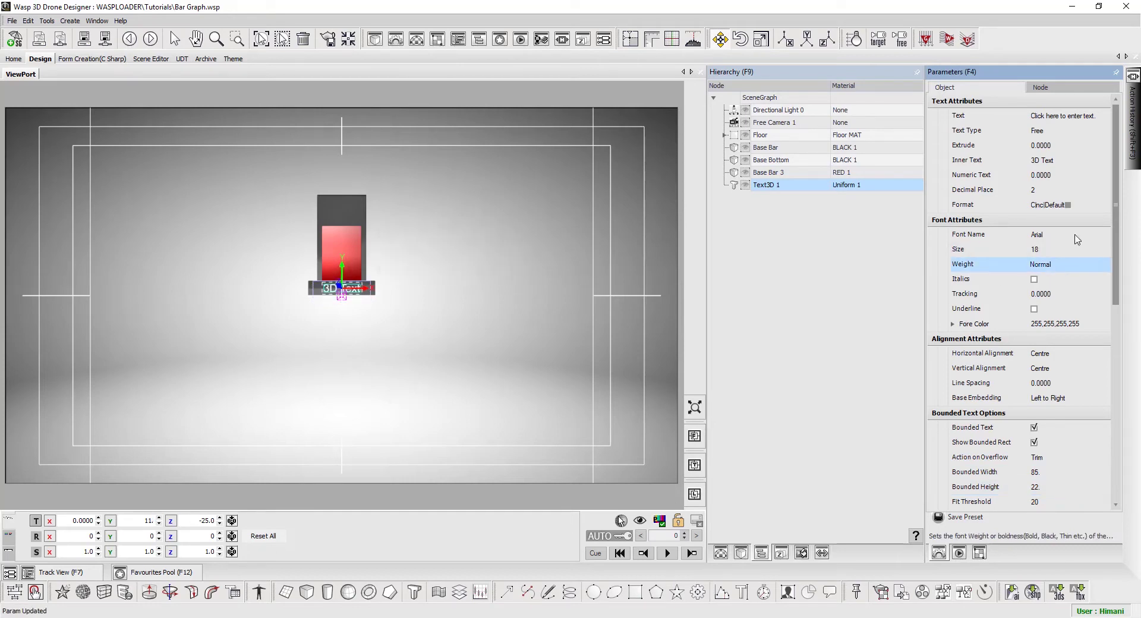
left_click(1106, 235)
scroll(1070, 309, "down", 2)
scroll(1075, 331, "down", 10)
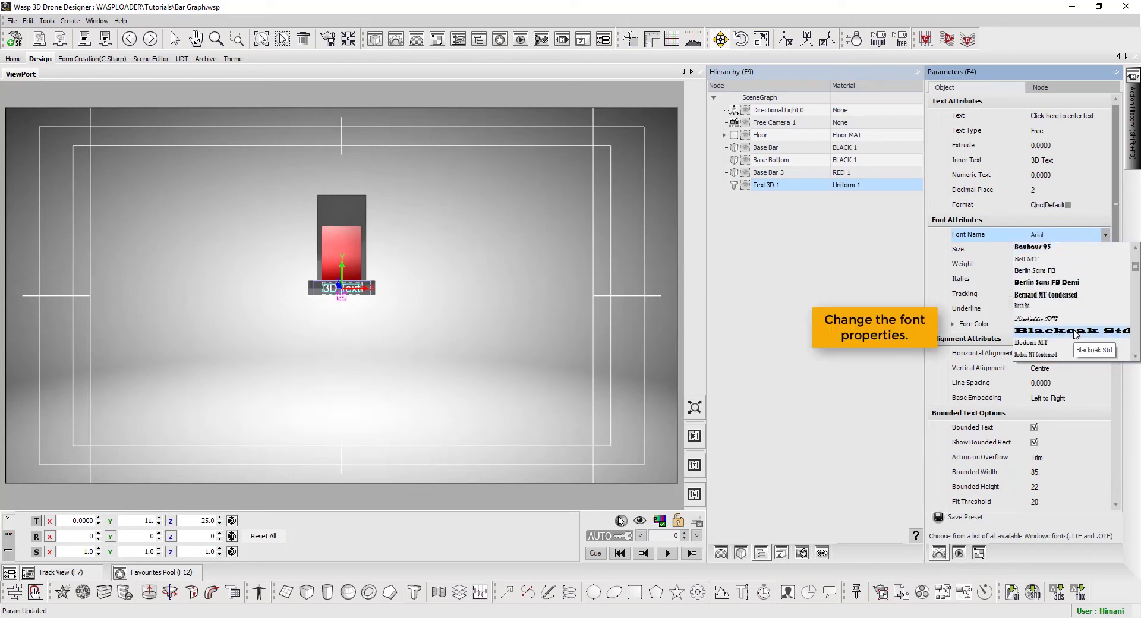
scroll(1076, 334, "down", 2)
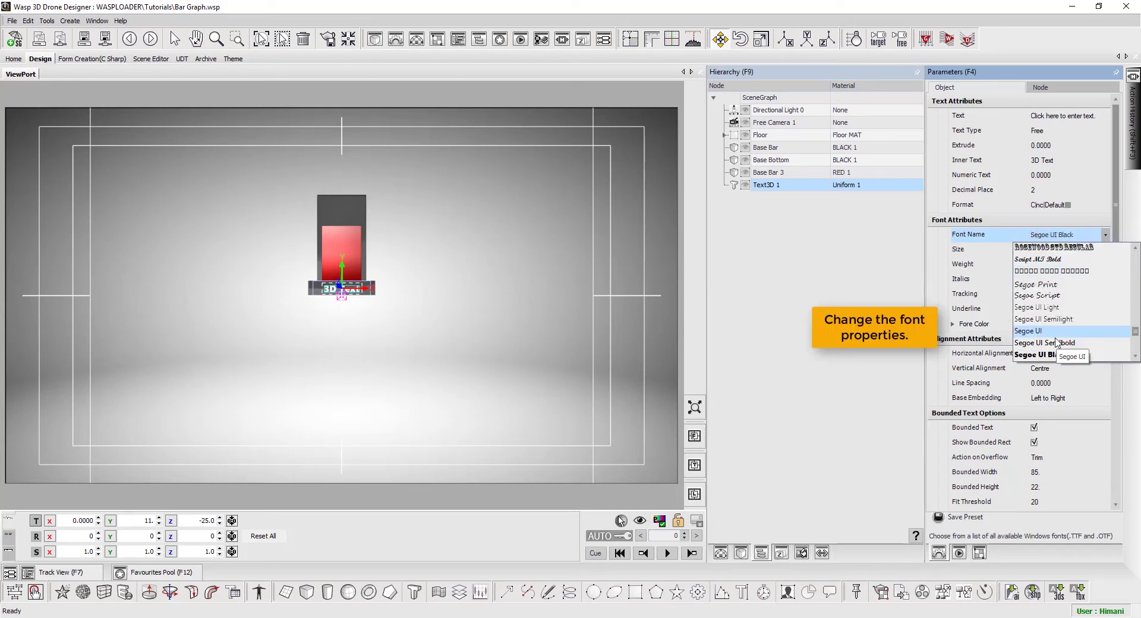
left_click(1067, 348)
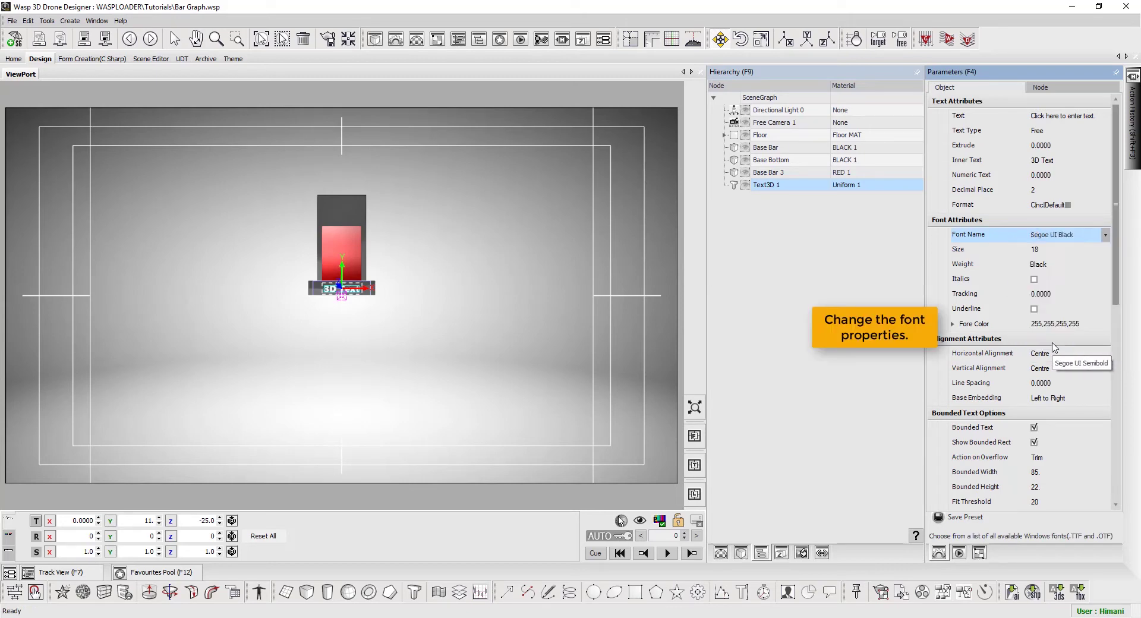
left_click(1044, 262)
left_click(1045, 251)
scroll(1045, 252, "up", 2)
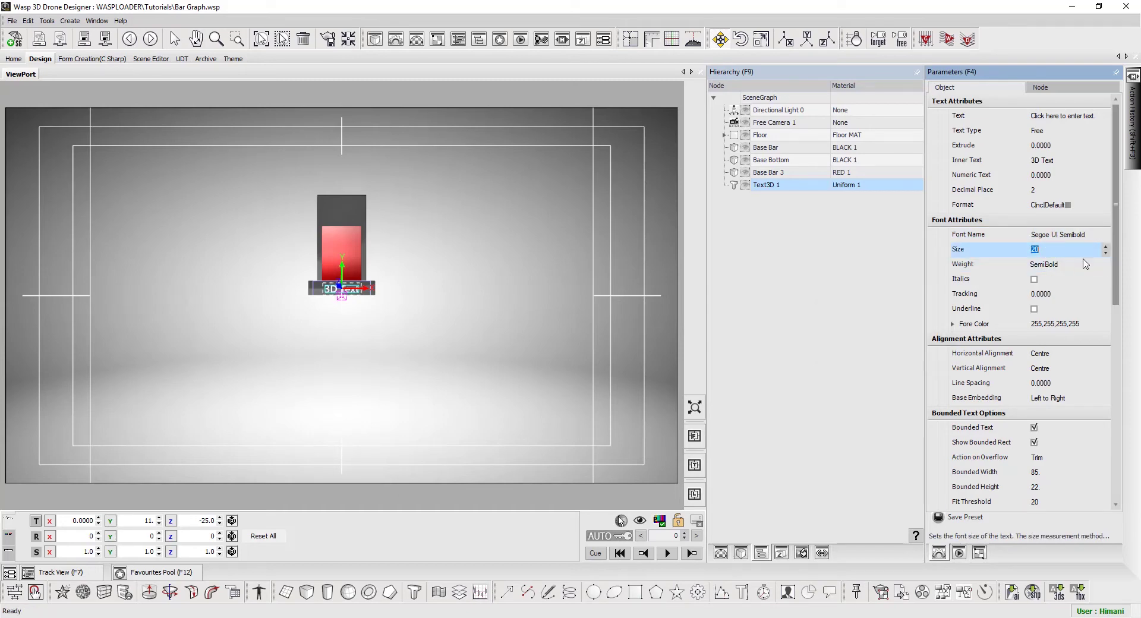
Step: Rename Text3D 1 to Txt_Label
left_click(790, 185)
key("F2")
key("ctrl+a")
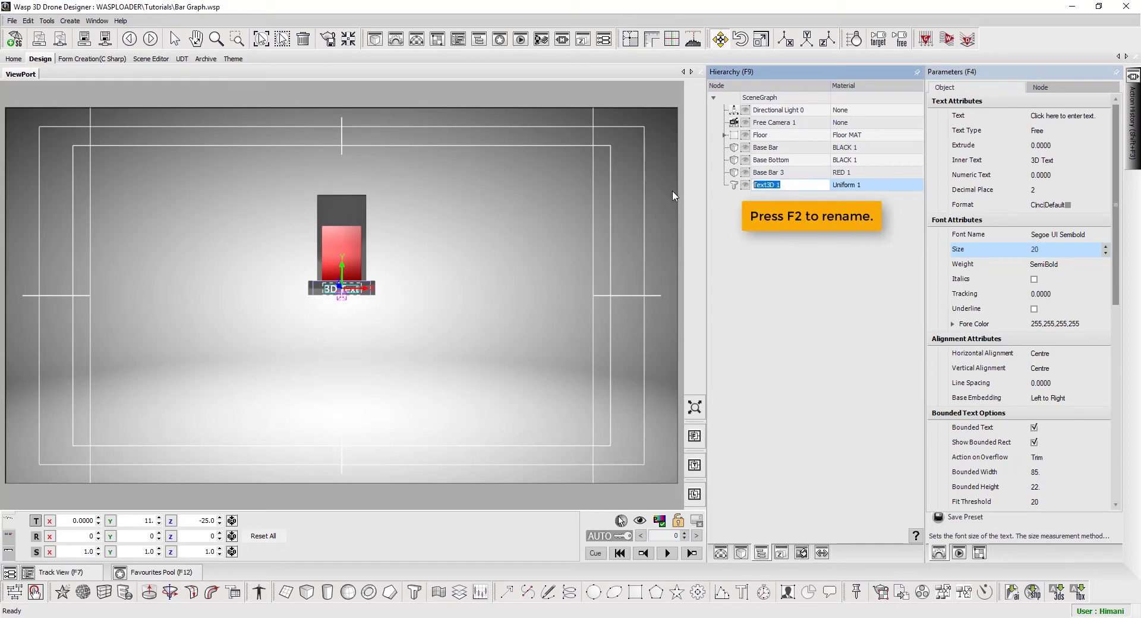
type("Txt_Label")
key("Return")
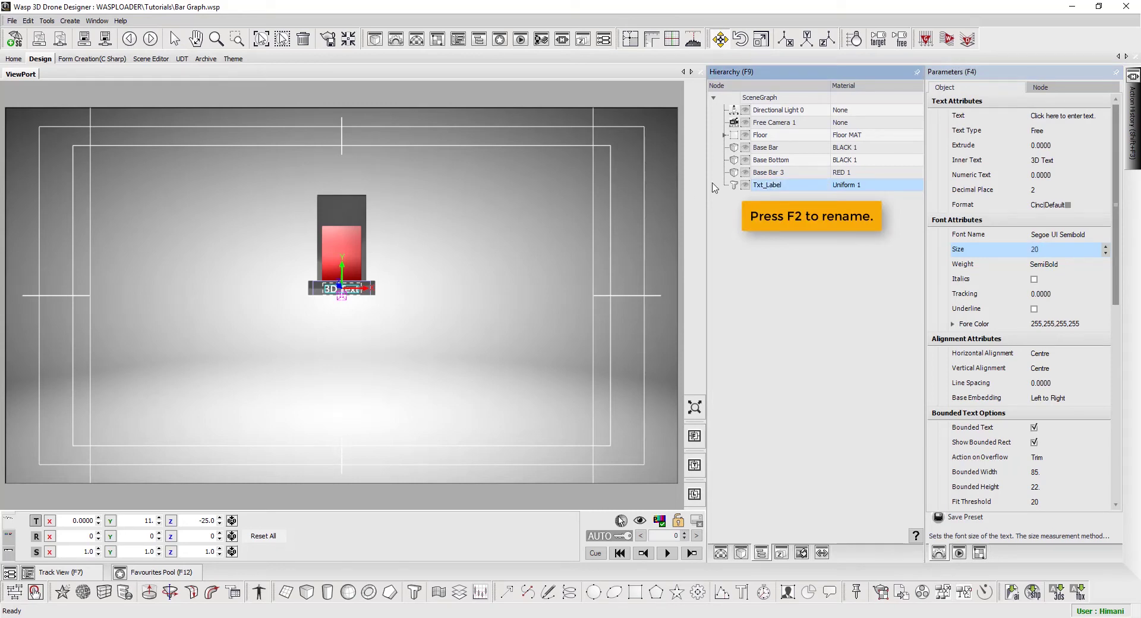
Step: Duplicate Txt_Label and rename the copy Txt_Value
right_click(784, 185)
mouse_move(821, 193)
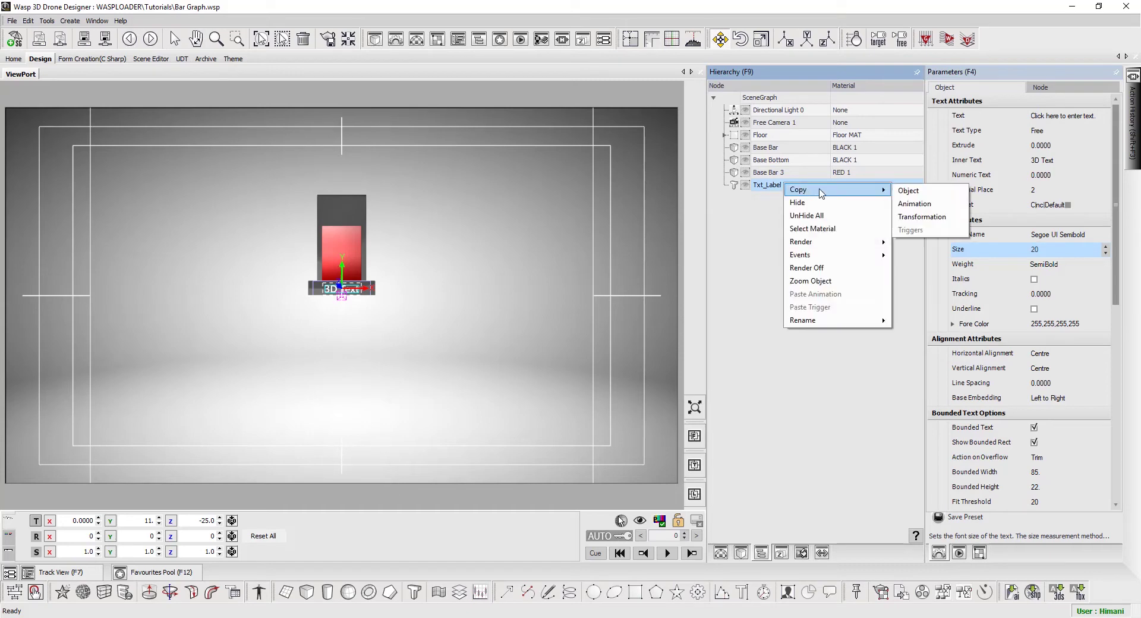
left_click(923, 191)
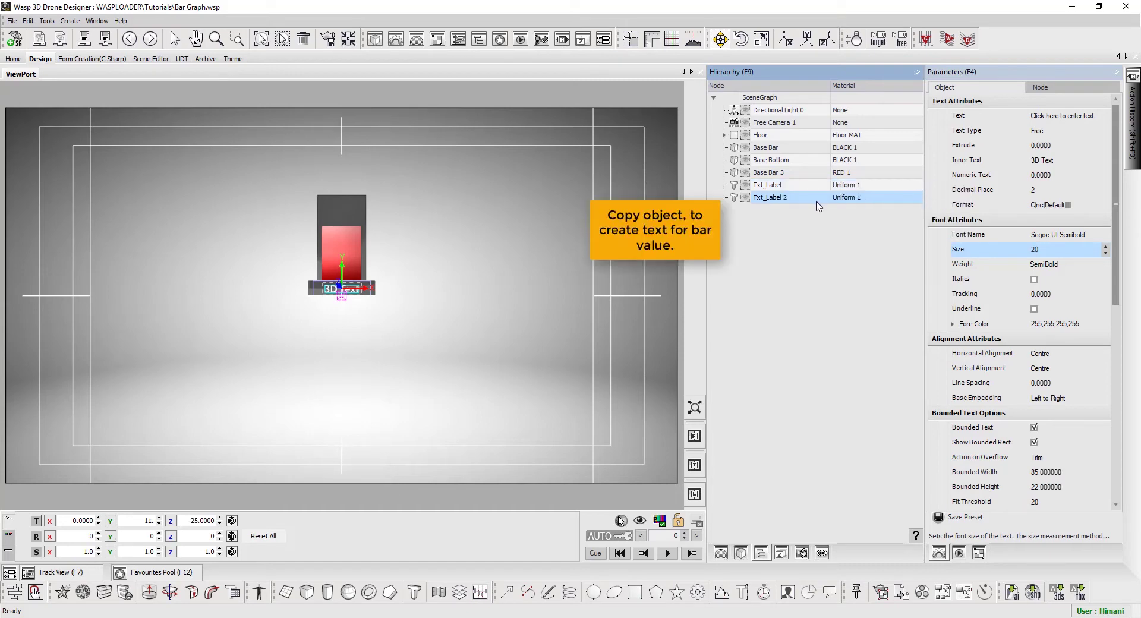
left_click(784, 198)
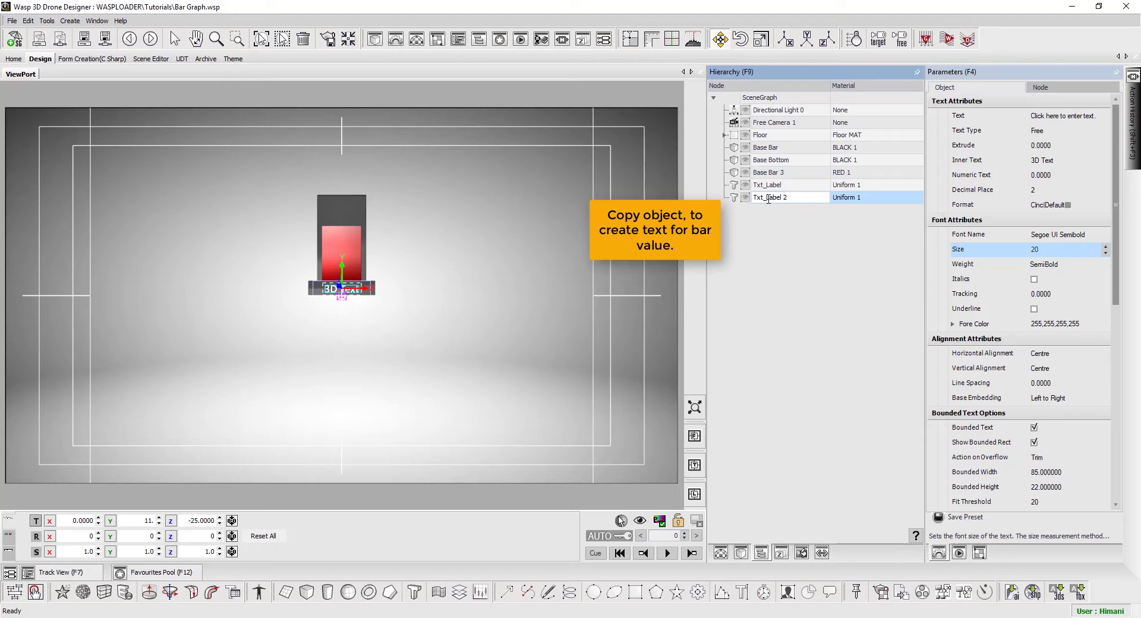
left_click_drag(767, 197, 822, 203)
key("BackSpace")
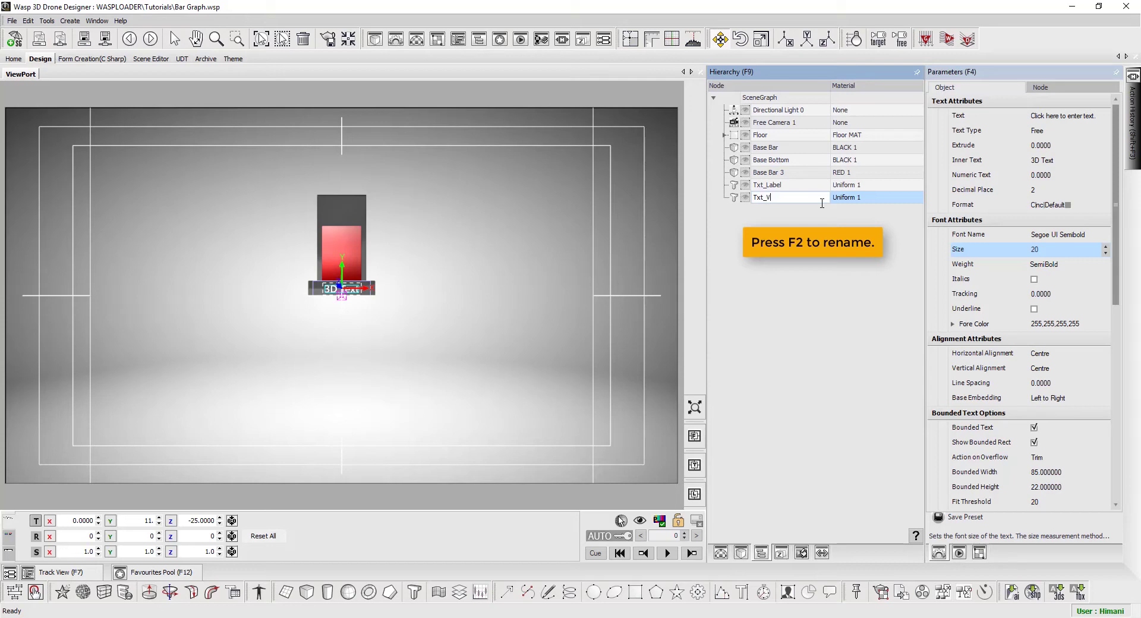
key("Return")
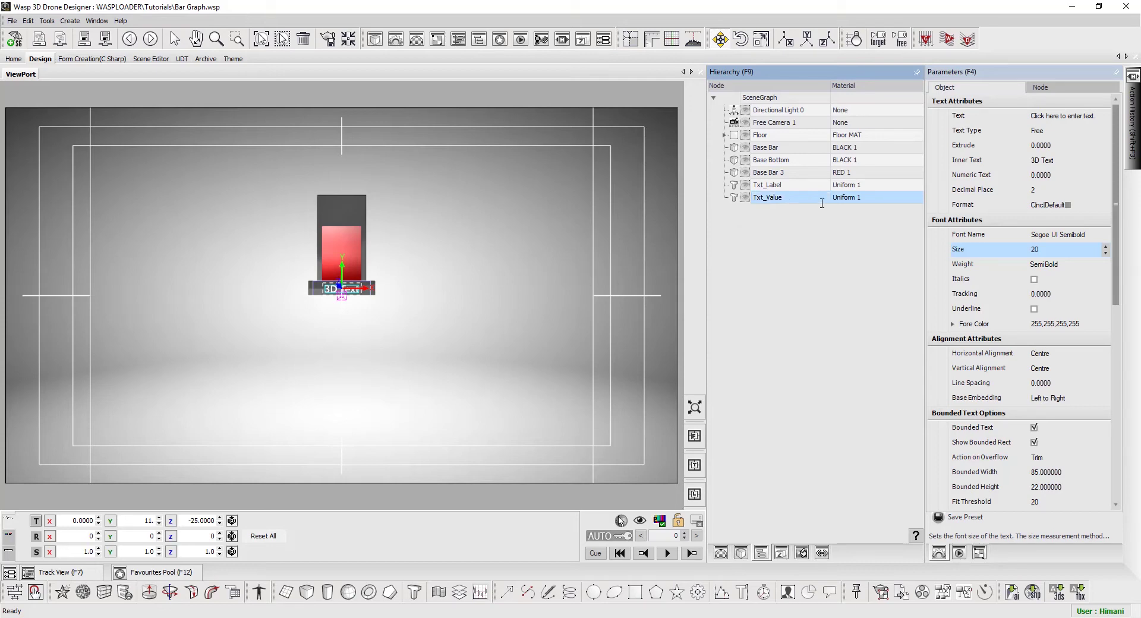
Step: Give Txt_Value bounded height 27 and font size 22, lowering its Y from 119 to 115
left_click_drag(131, 520, 124, 551)
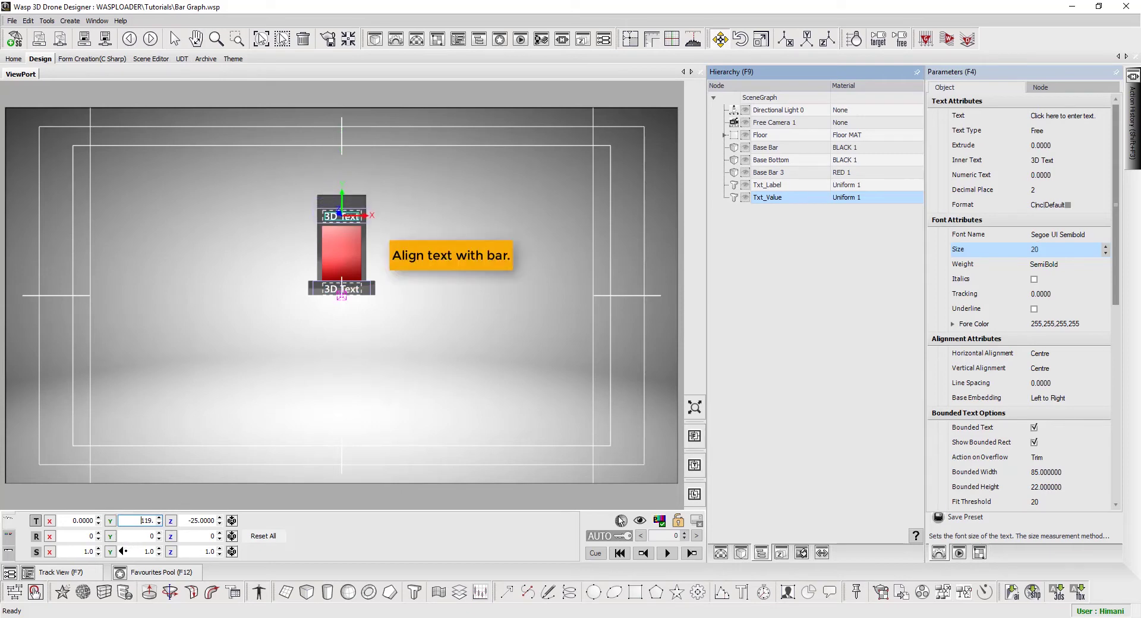
left_click(1056, 492)
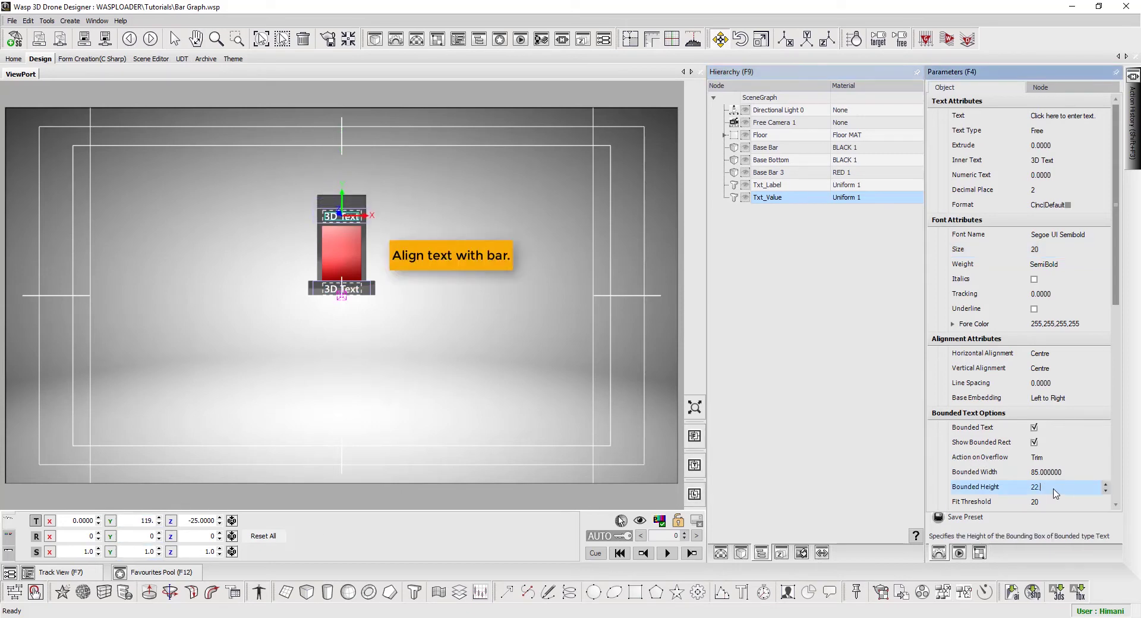
scroll(1055, 492, "up", 5)
left_click(1050, 248)
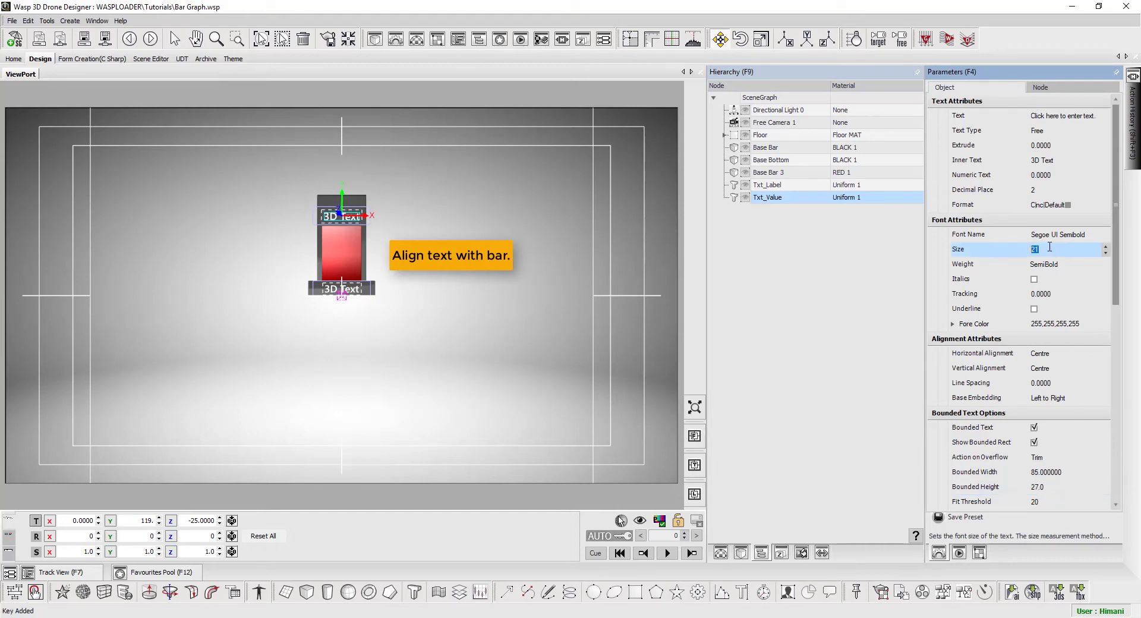
scroll(1050, 249, "up", 2)
left_click(142, 521)
scroll(143, 521, "down", 3)
scroll(142, 521, "down", 1)
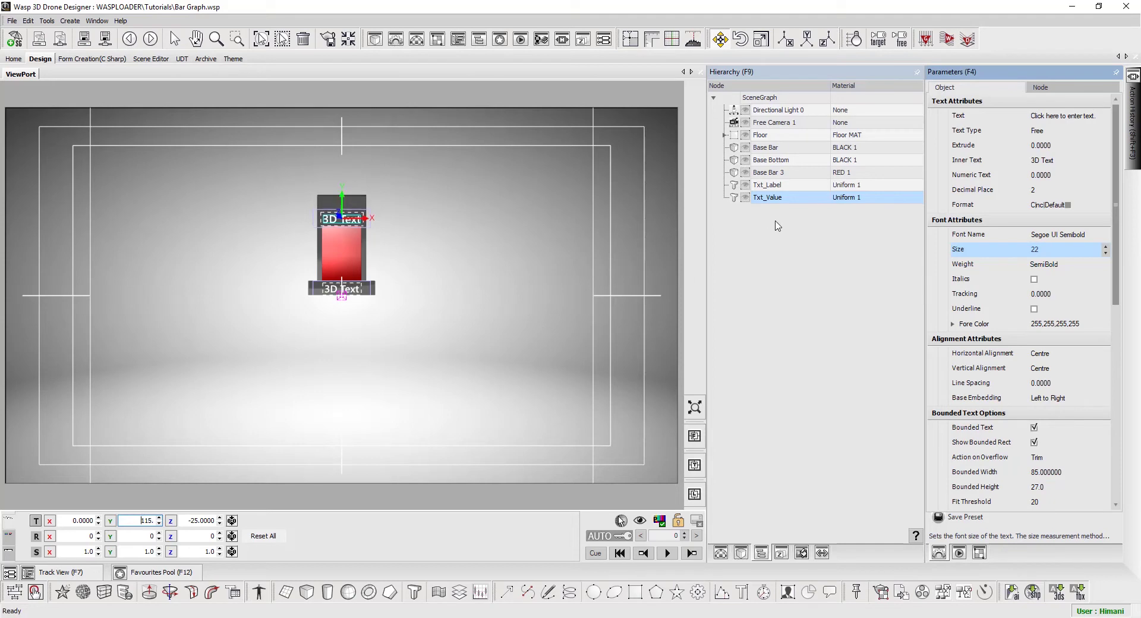
Step: Rename the red Base Bar 3 cube to 'Bar' and parent Txt_Value under it
left_click(782, 179)
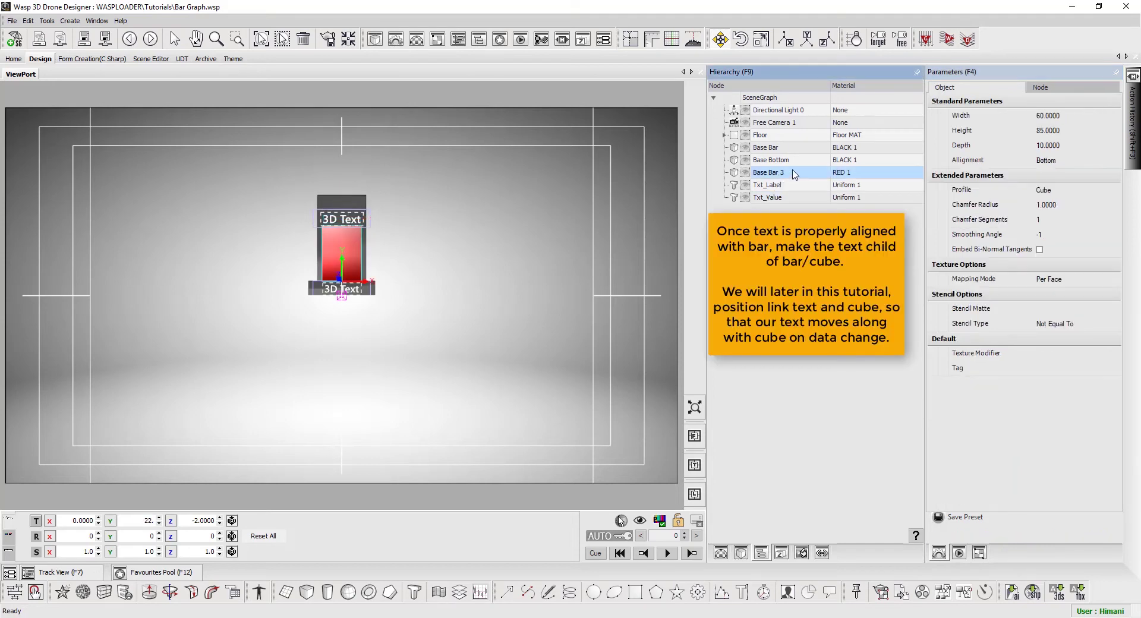
left_click(796, 175)
type("Ba")
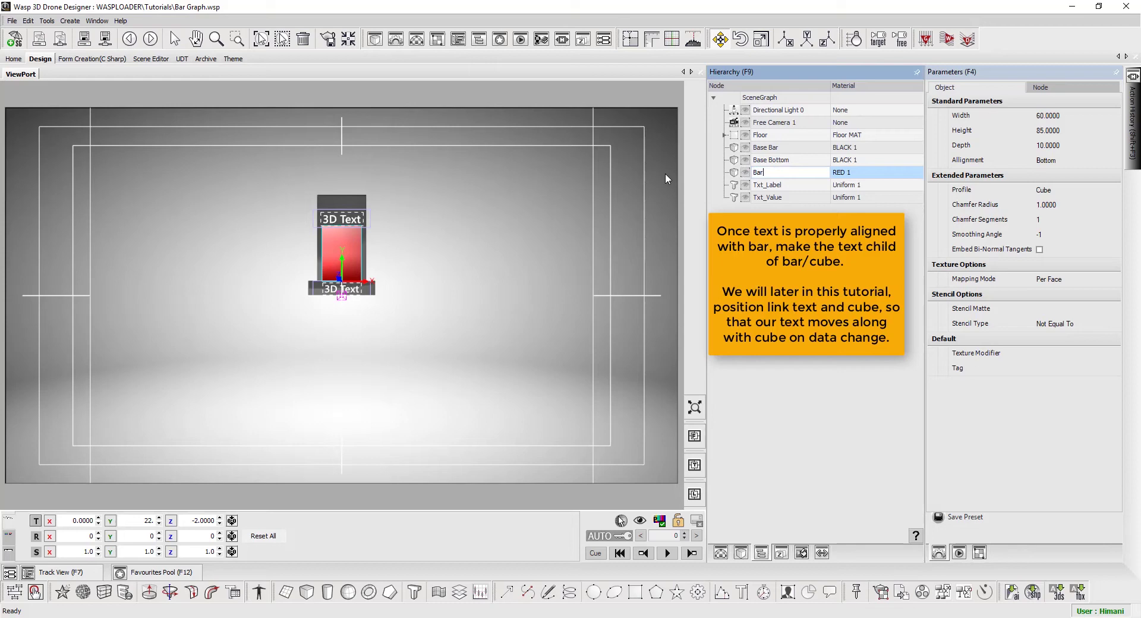
type("r")
key("Return")
left_click_drag(776, 198, 784, 179)
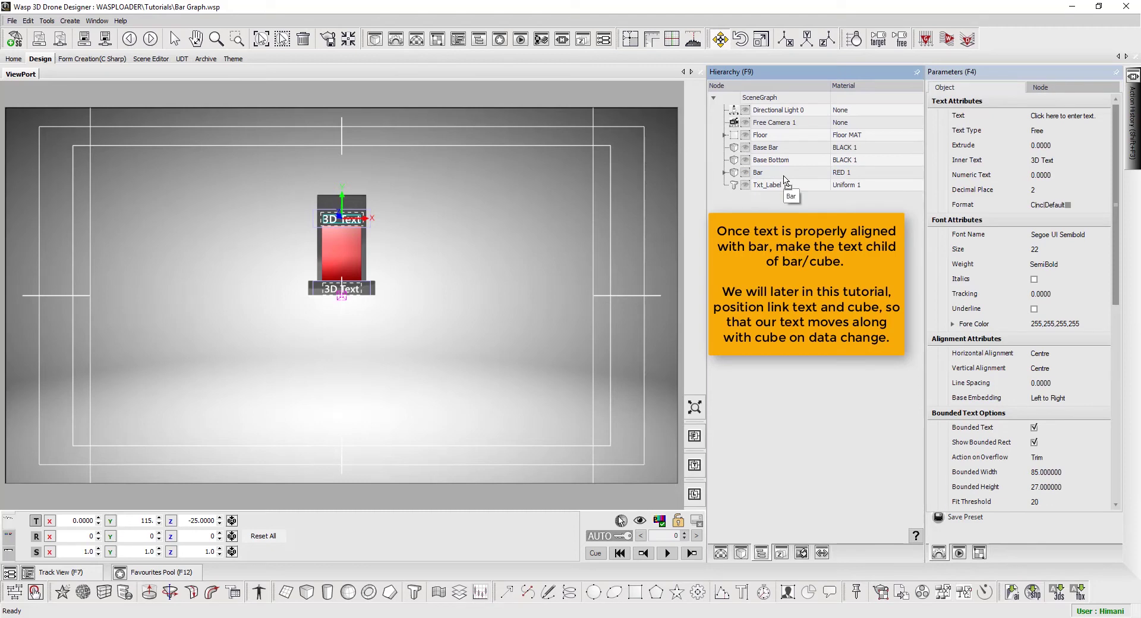
left_click(784, 175)
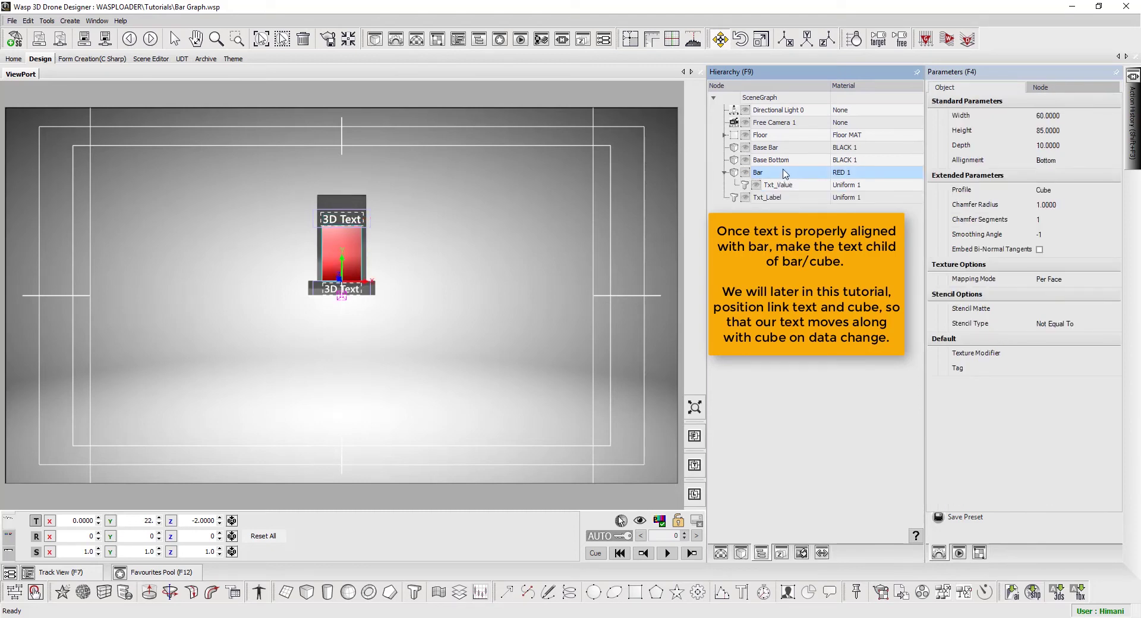
Step: Group Base Bar, Base Bottom, Bar and Txt_Label with Ctrl+G
left_click(779, 148)
left_click(771, 163, "ctrl")
left_click(770, 172, "ctrl")
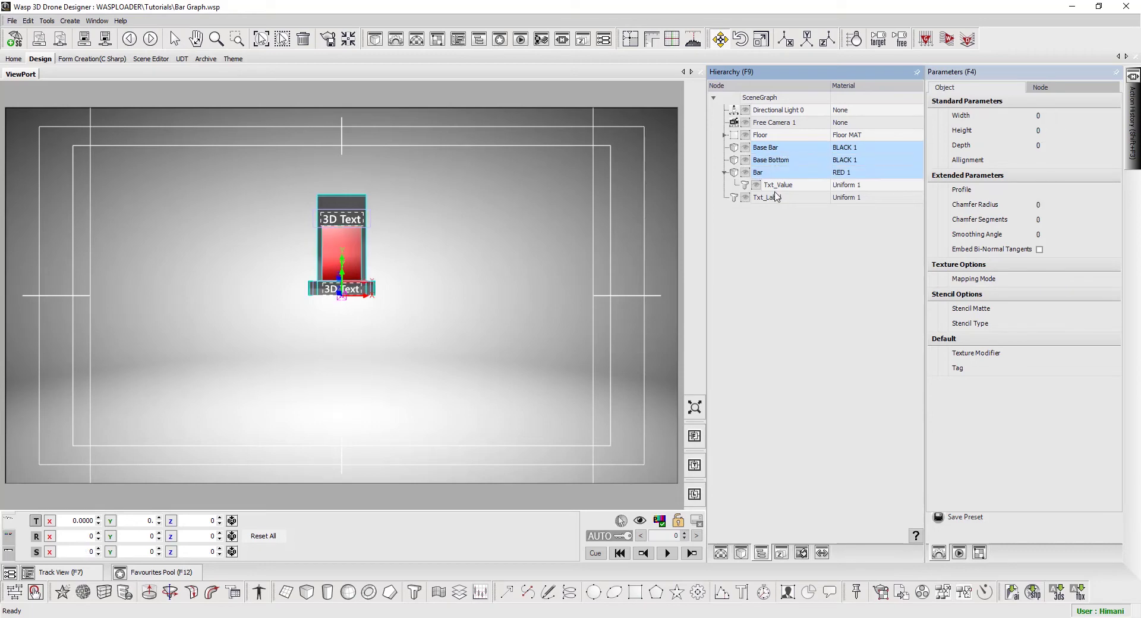
left_click(775, 198, "ctrl")
key("ctrl+g")
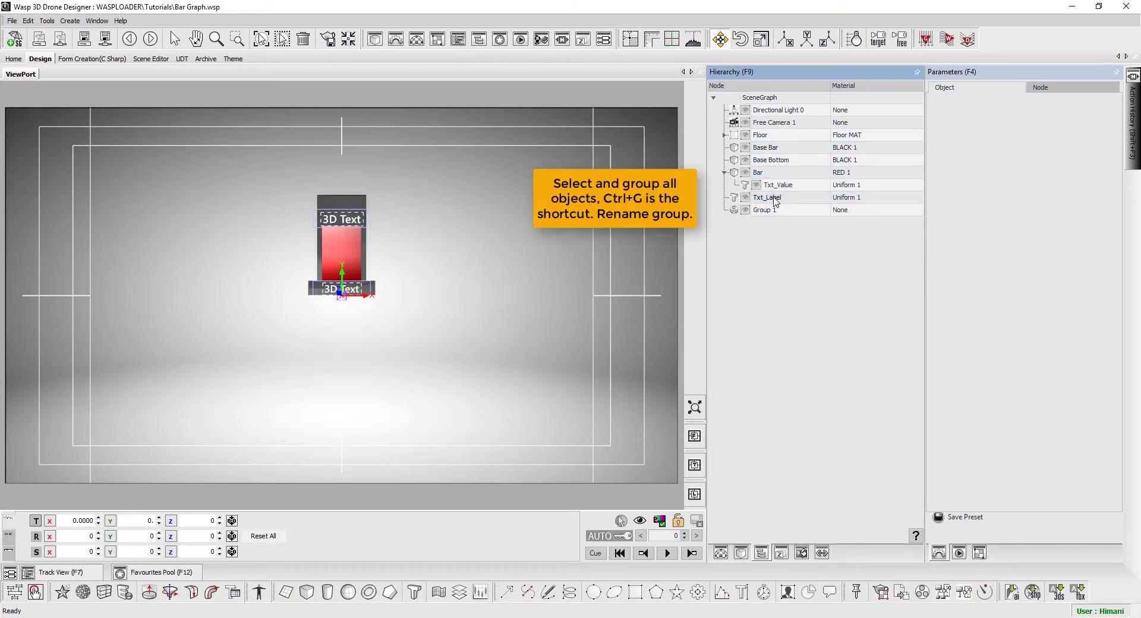
Step: Move Base Bottom and Base Bar into Group 1 and rename it 'Bar Grp'
left_click(782, 161)
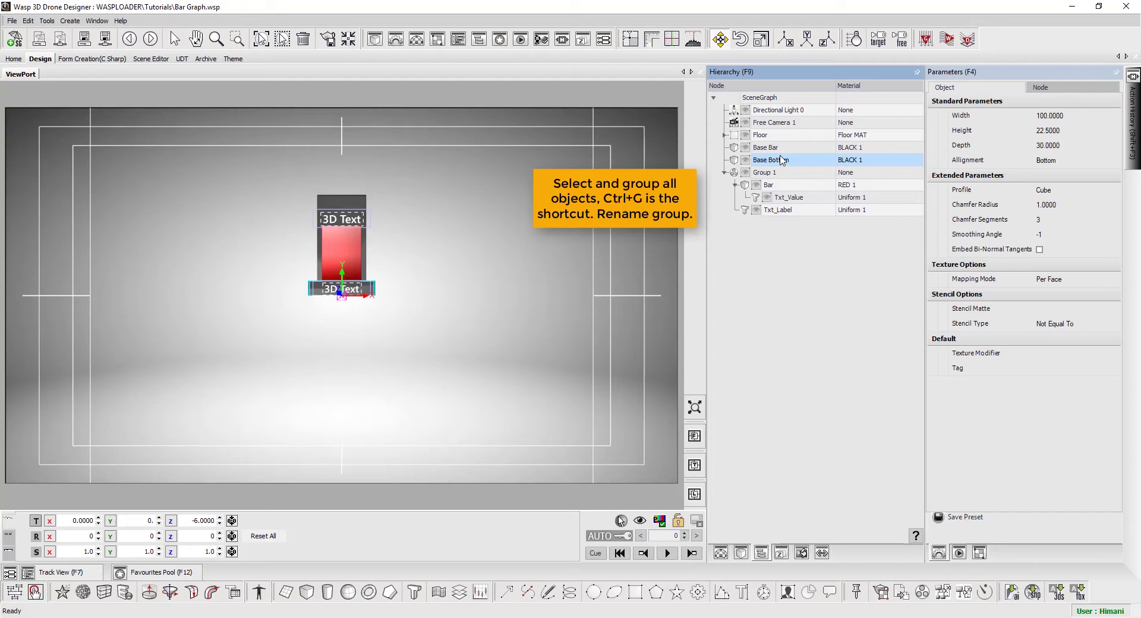
left_click(781, 149, "ctrl")
left_click_drag(779, 165, 780, 174)
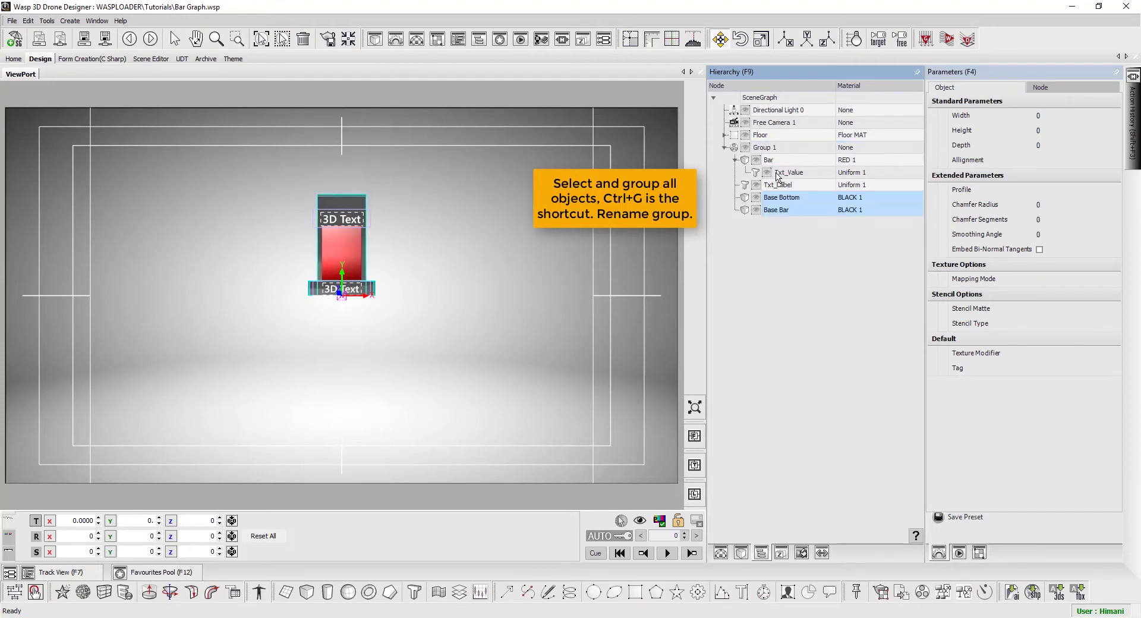
left_click(781, 148)
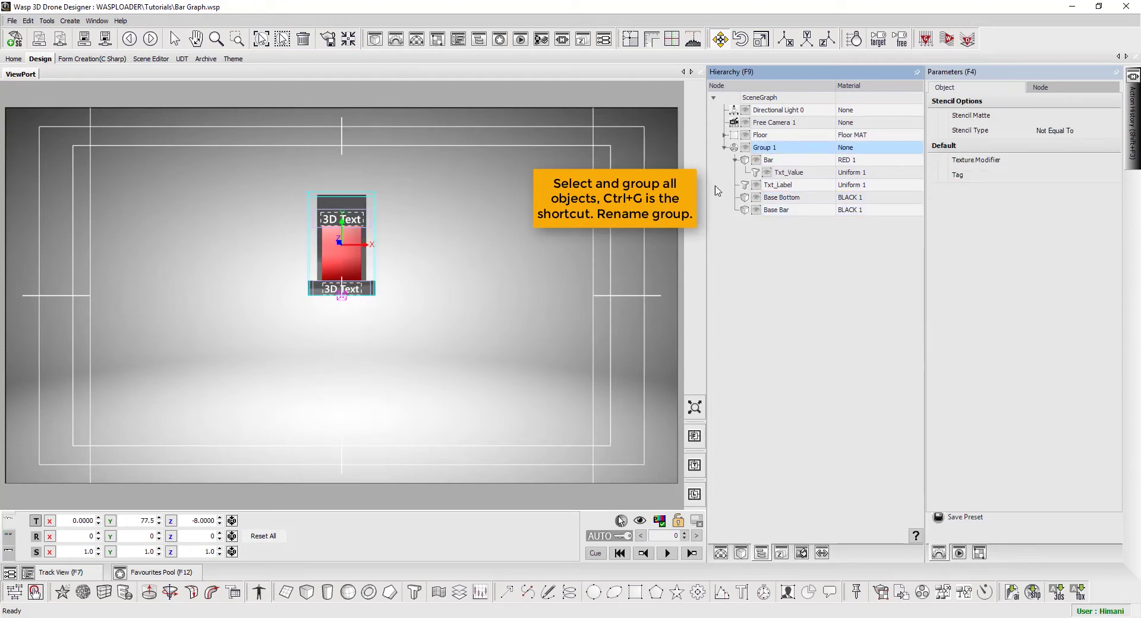
right_click(775, 149)
left_click(762, 147)
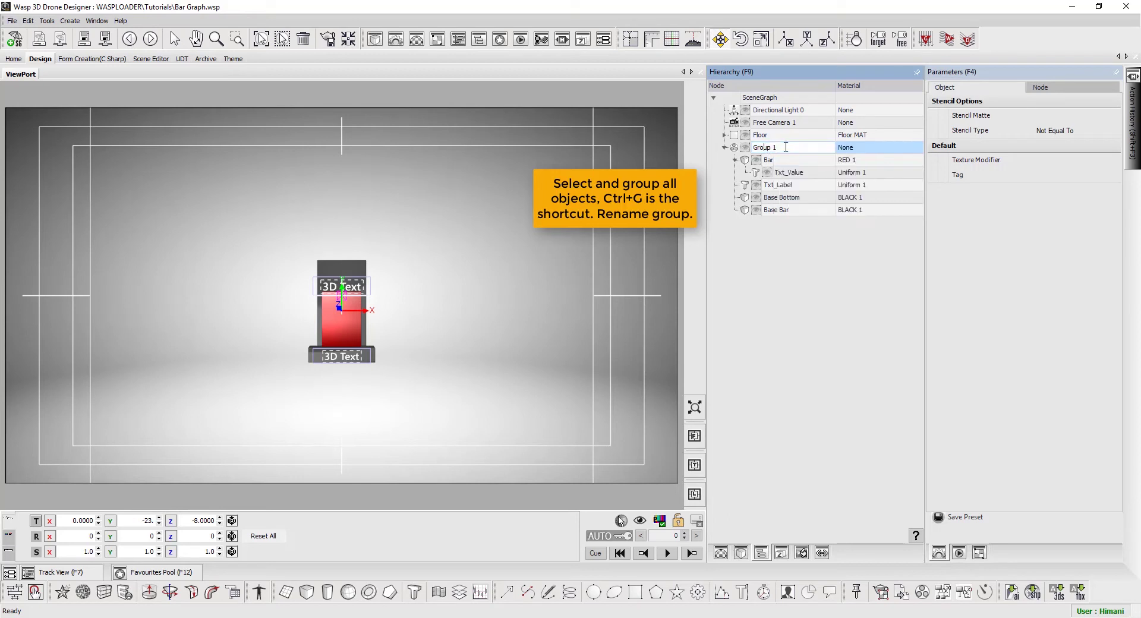
type("Bar Grp")
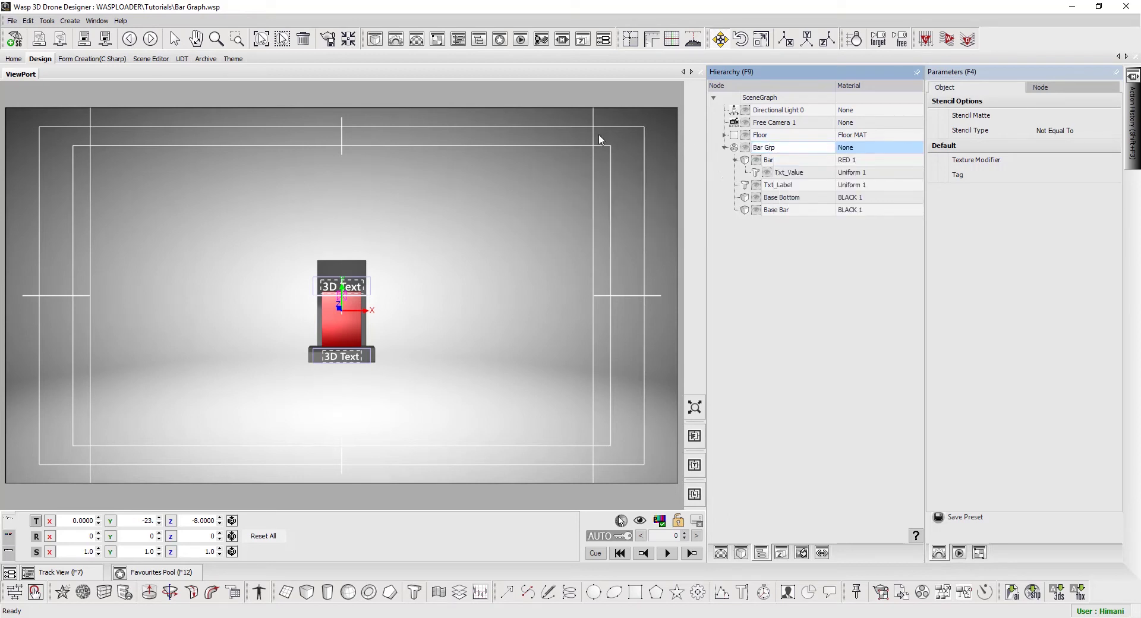
key("Return")
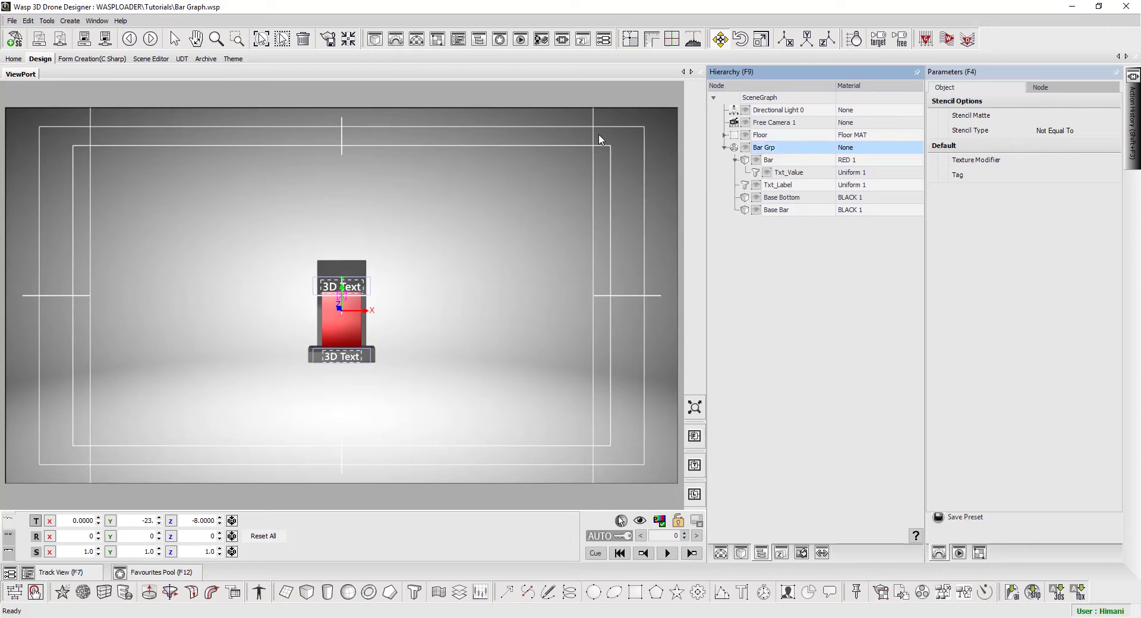
Step: Render Bar Grp into Render Texture 1 so it reflects on the floor
right_click(774, 149)
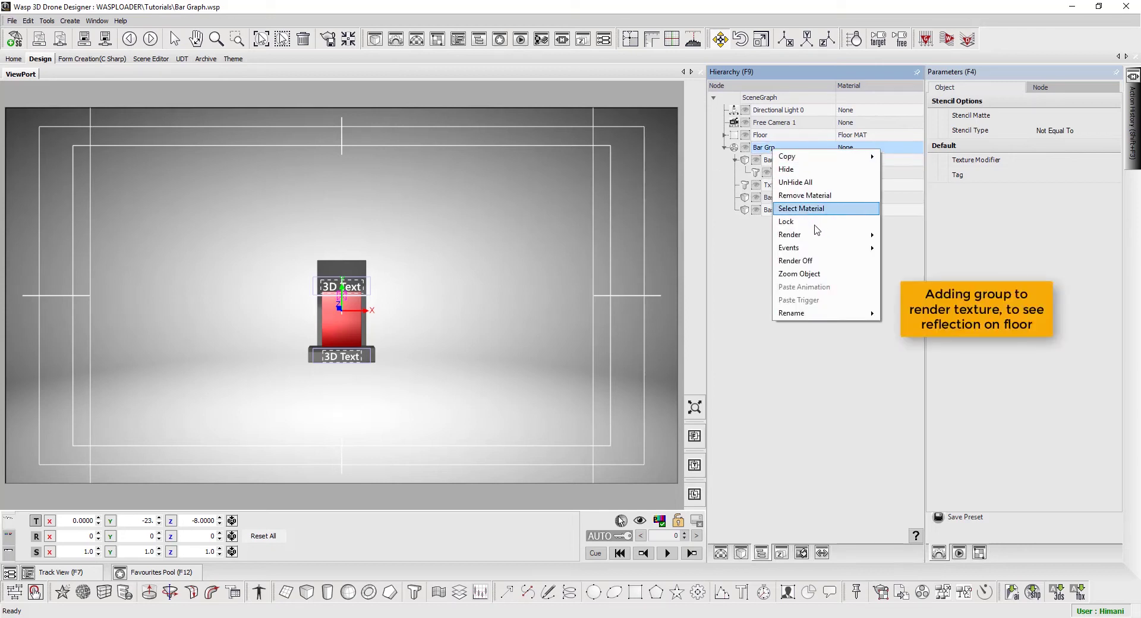
mouse_move(809, 236)
left_click(925, 249)
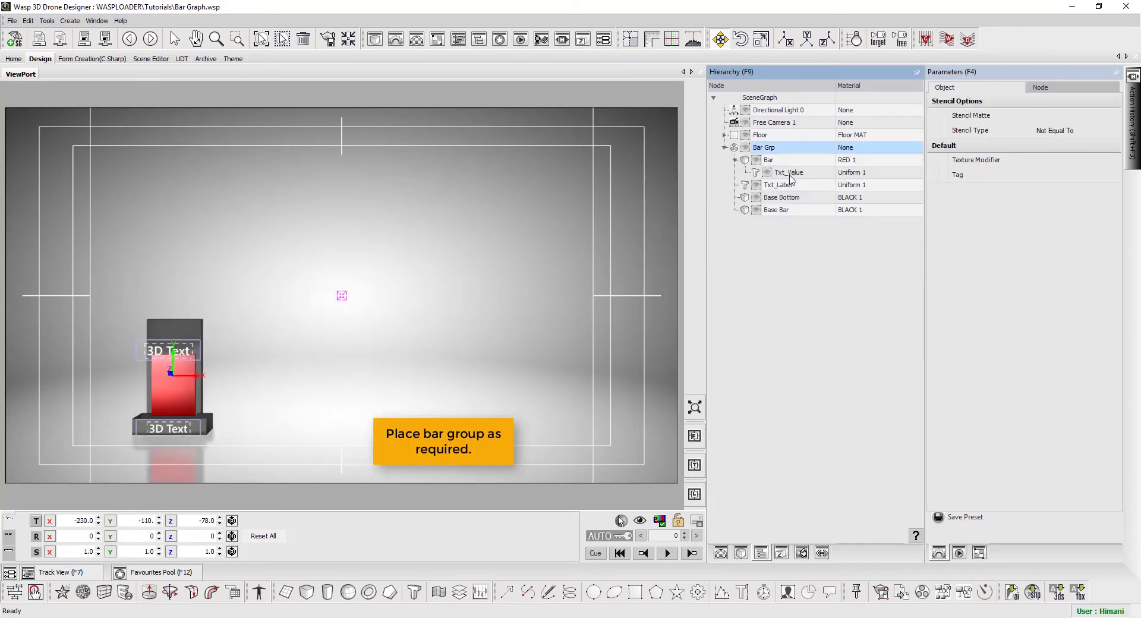
Step: Set Txt_Value's Z translate to -20
left_click(789, 173)
left_click(202, 521)
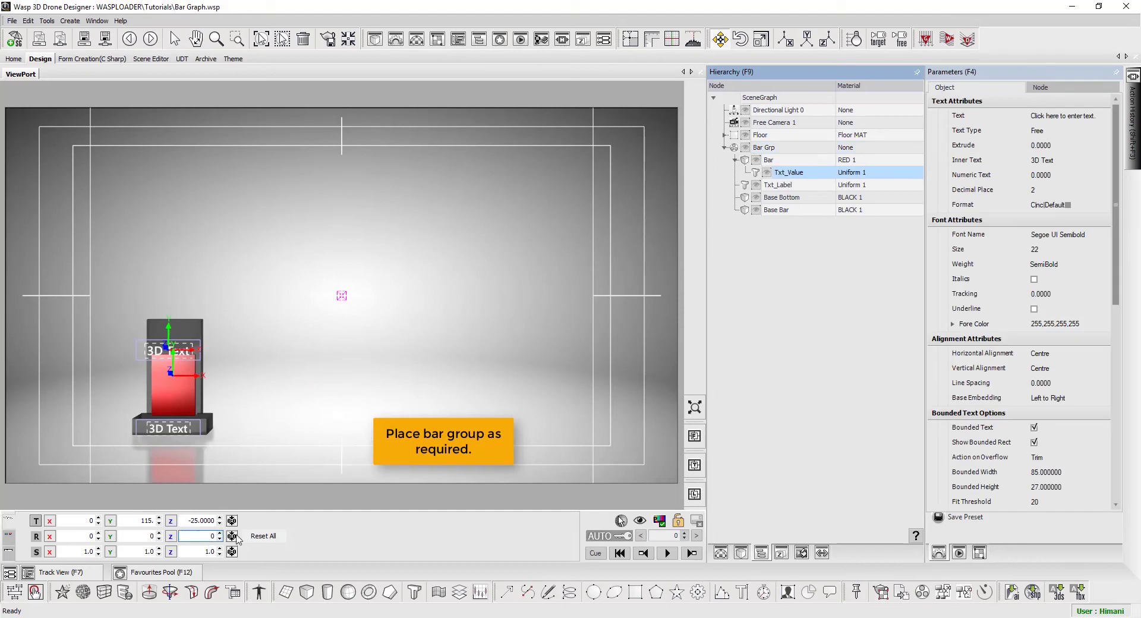
type("-20.")
key("Return")
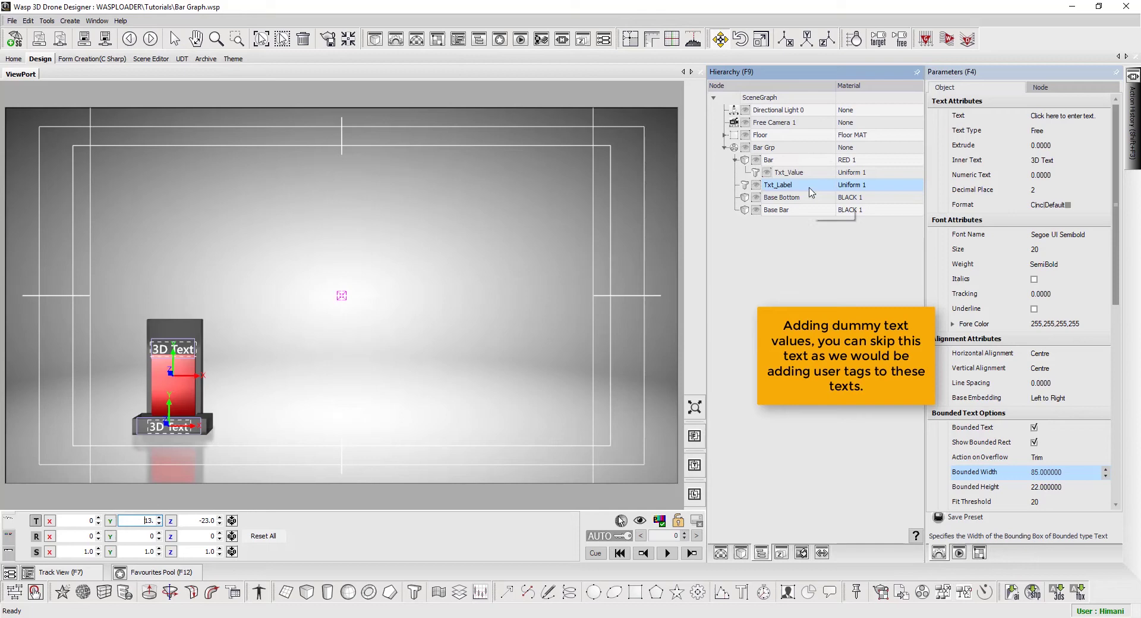
Step: Enter PARTY 1 as the Txt_Label text in the Text Editor
left_click(1106, 117)
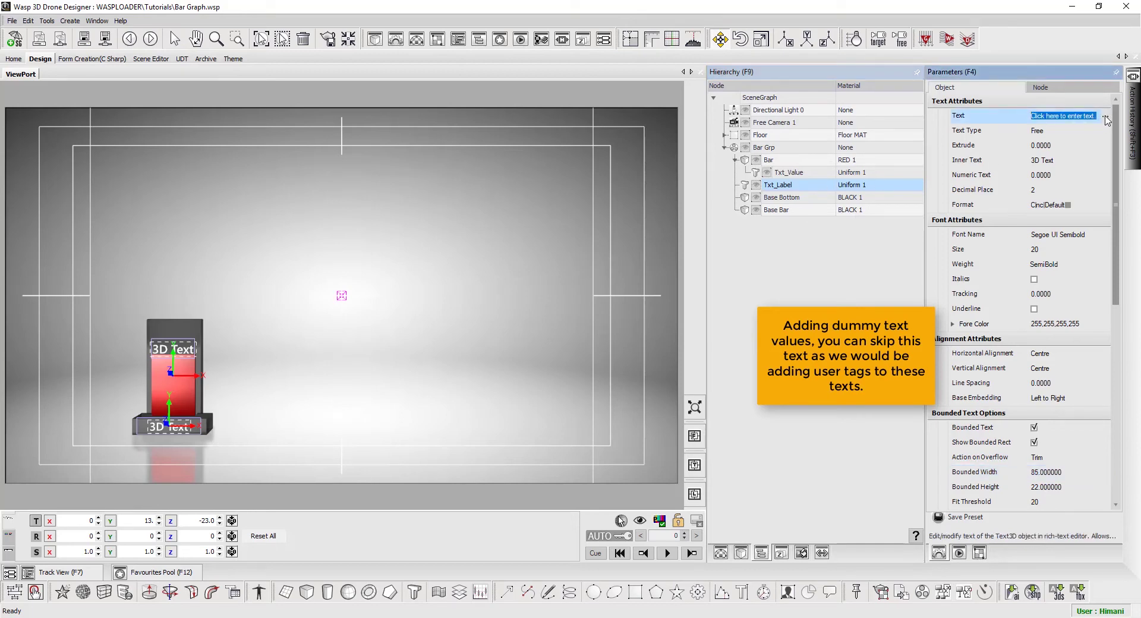
left_click(1106, 116)
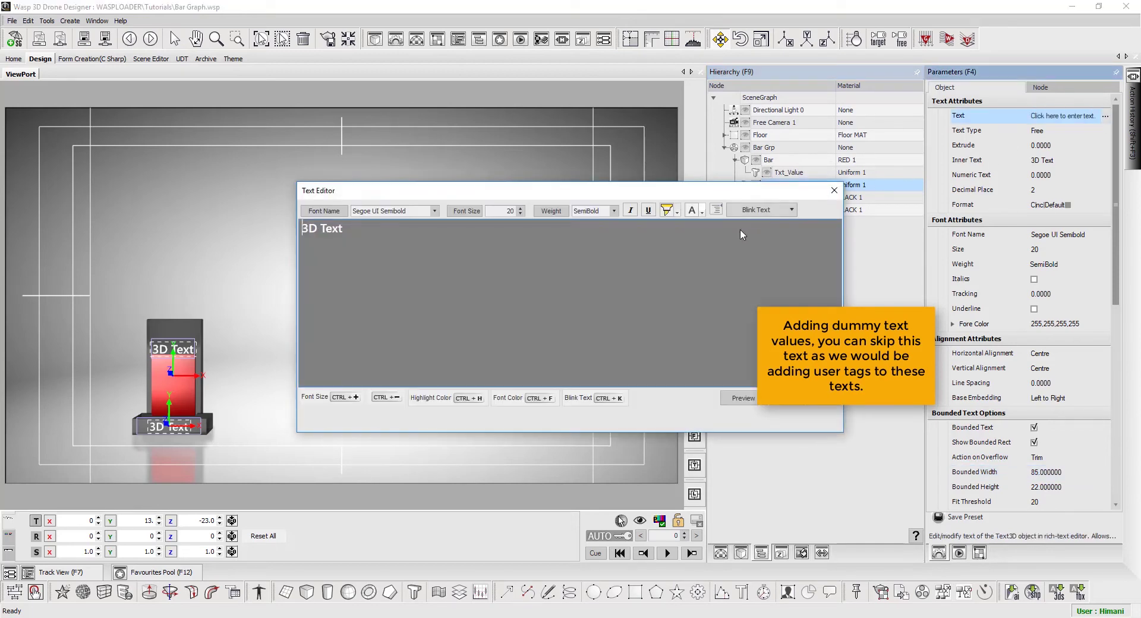
type("PARTY 1")
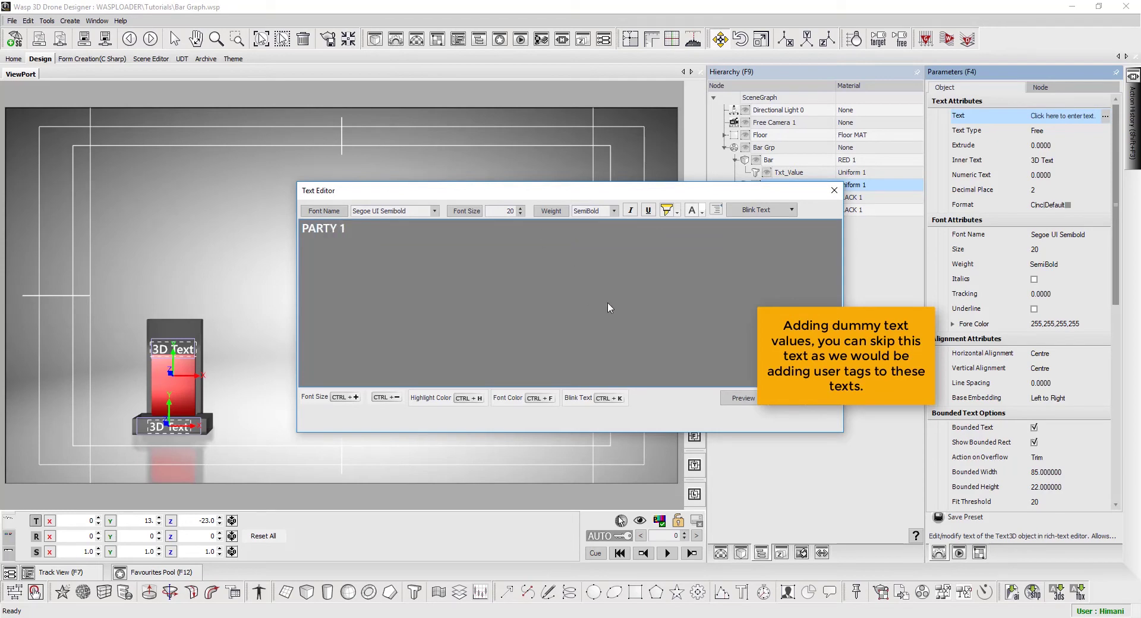
left_click(784, 404)
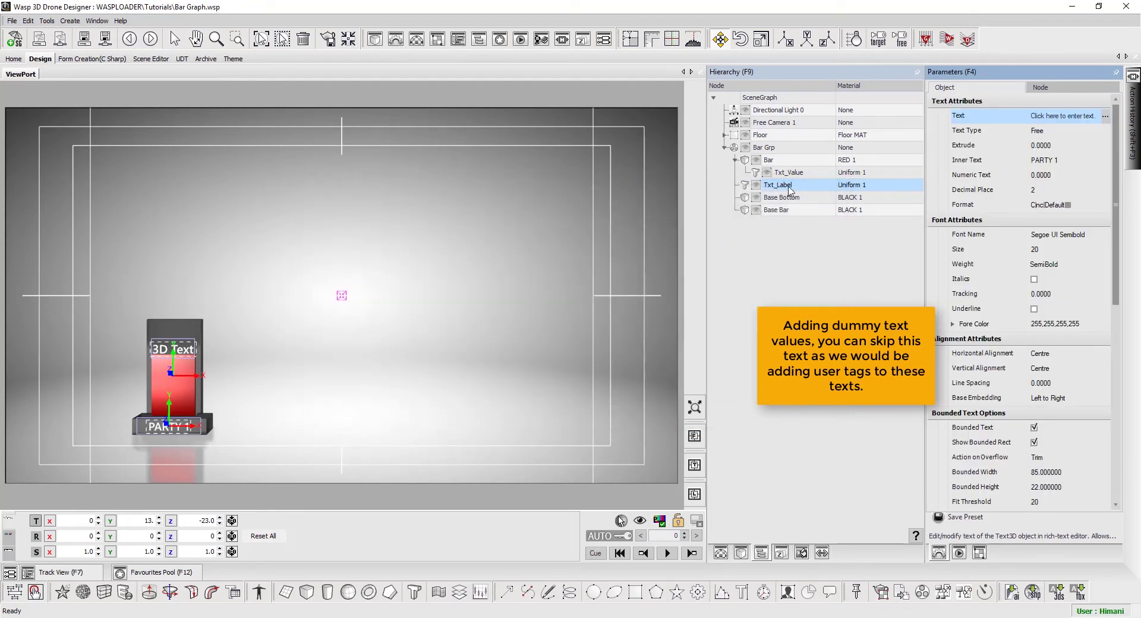
Step: Select Txt_Value and enter 55% as its text
left_click(794, 172)
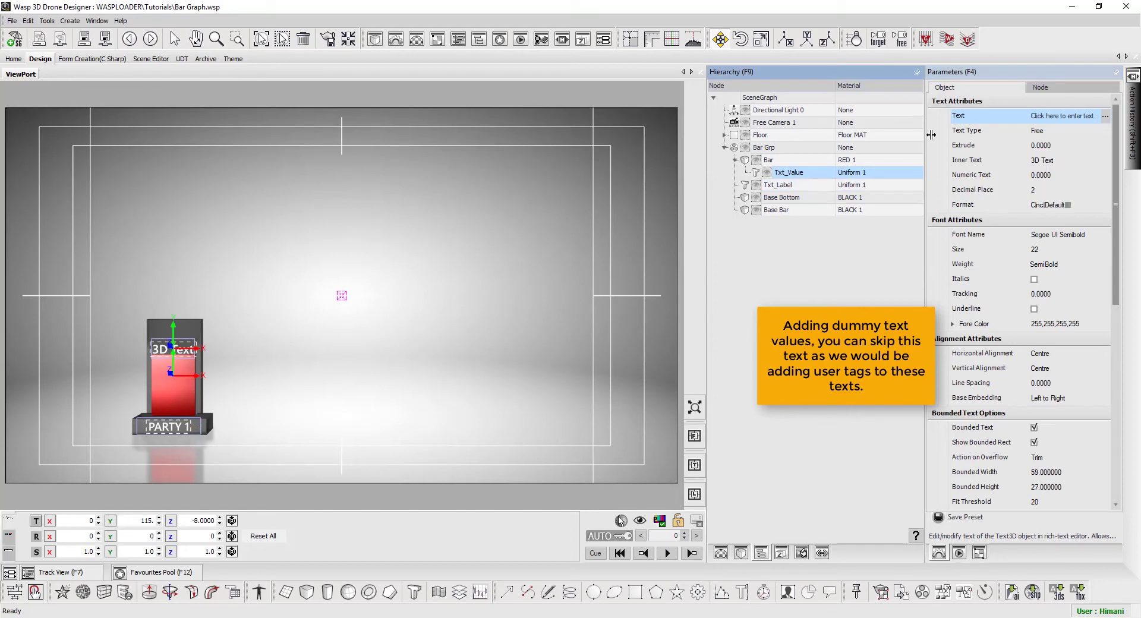
left_click(1106, 117)
type("55")
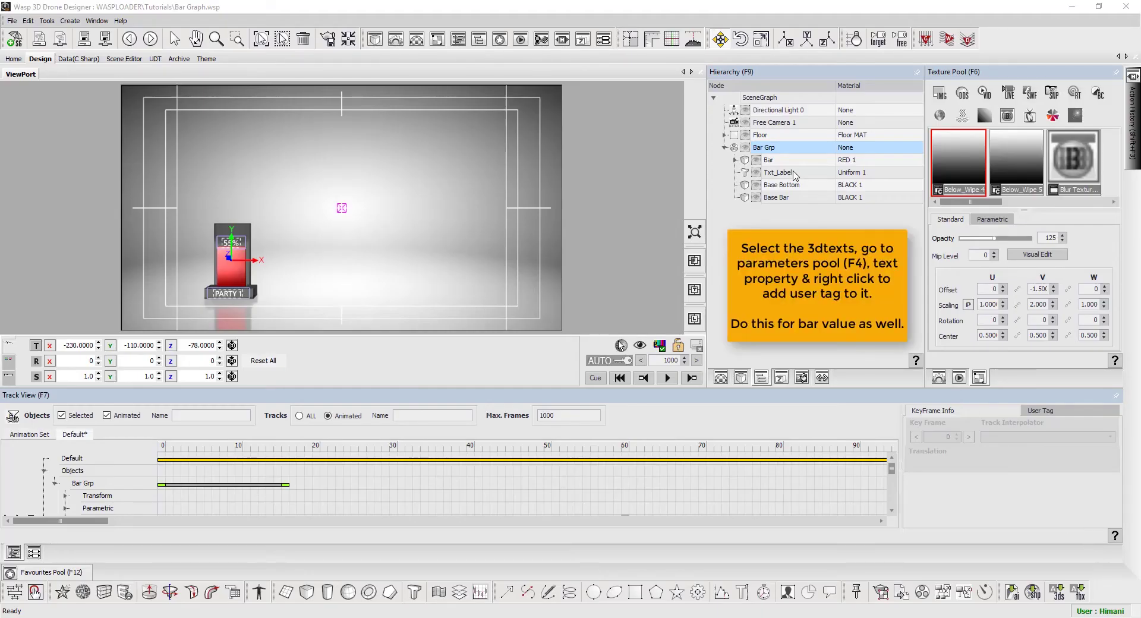
Step: Add a user tag named Label 1 to Txt_Label's Text property in Parameters
left_click(796, 173)
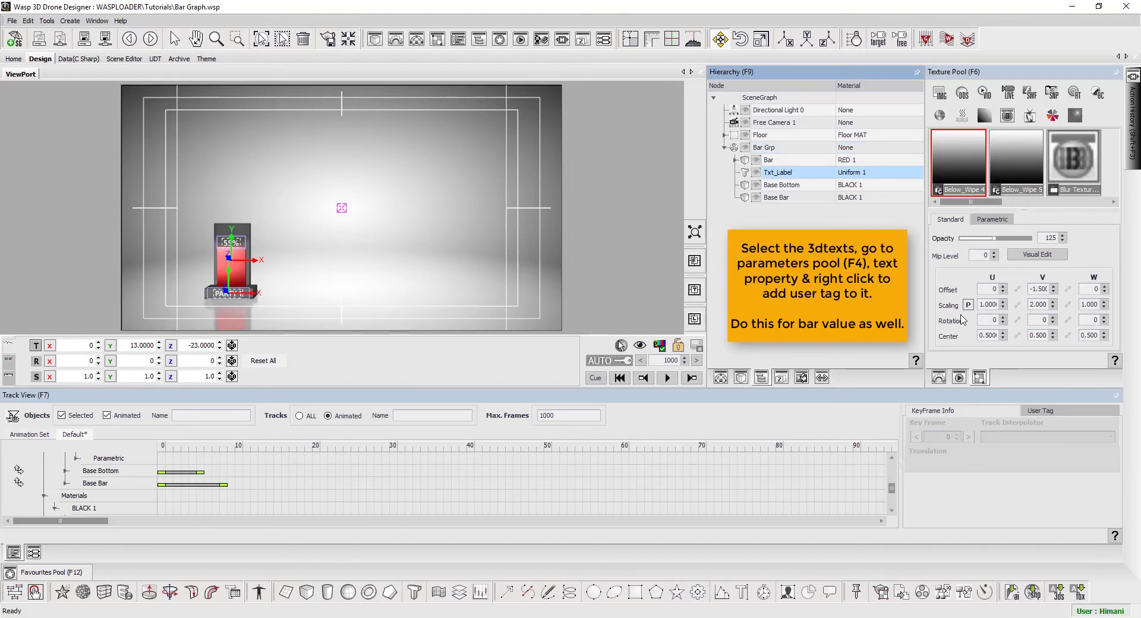
key("F4")
left_click(968, 117)
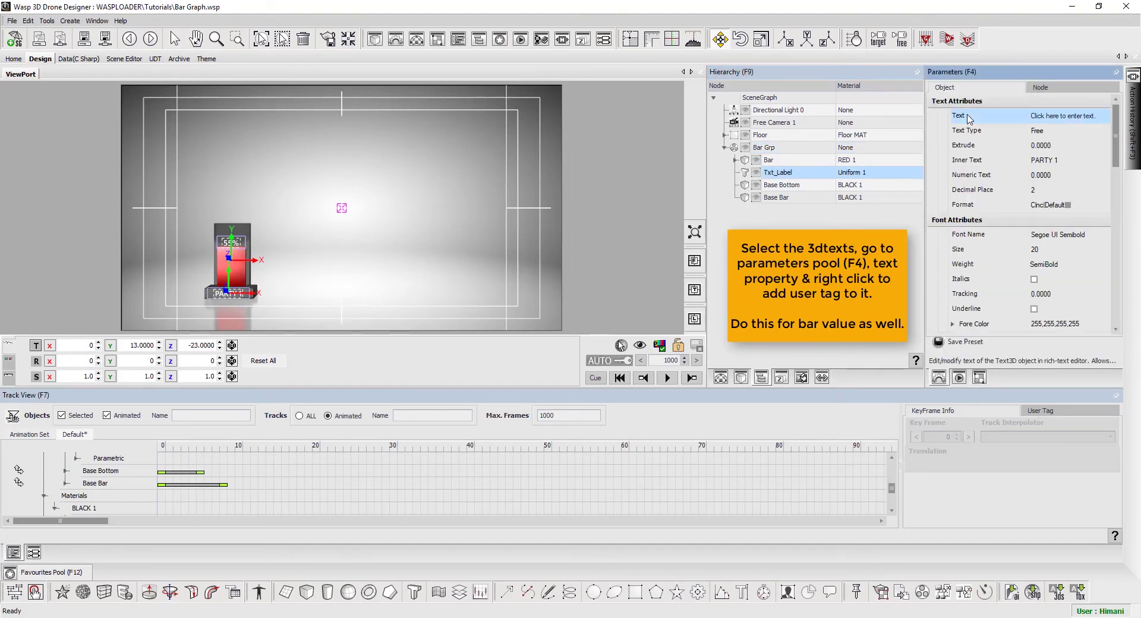
right_click(967, 117)
left_click(970, 123)
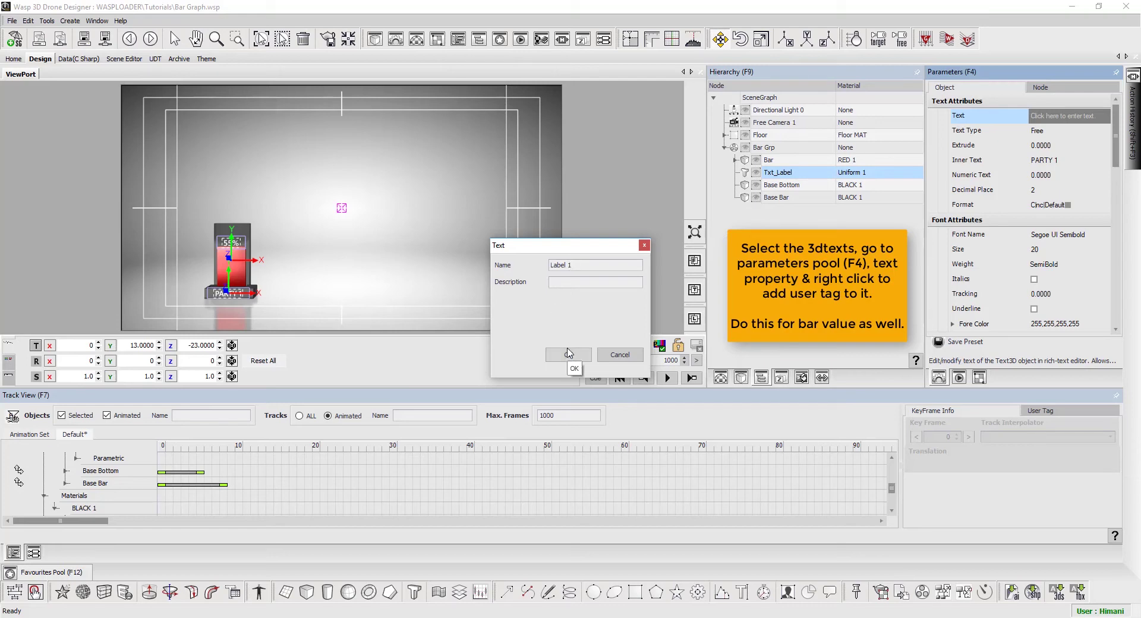
left_click(574, 359)
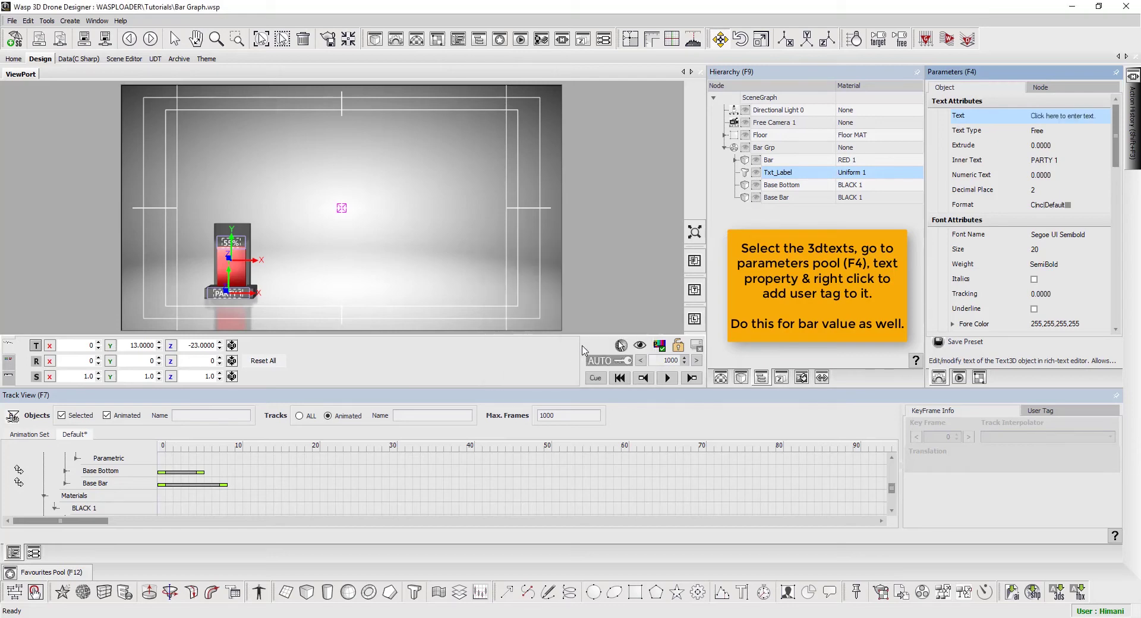
Step: Add a user tag named Value to Txt_Value's Text property in Parameters
left_click(791, 161)
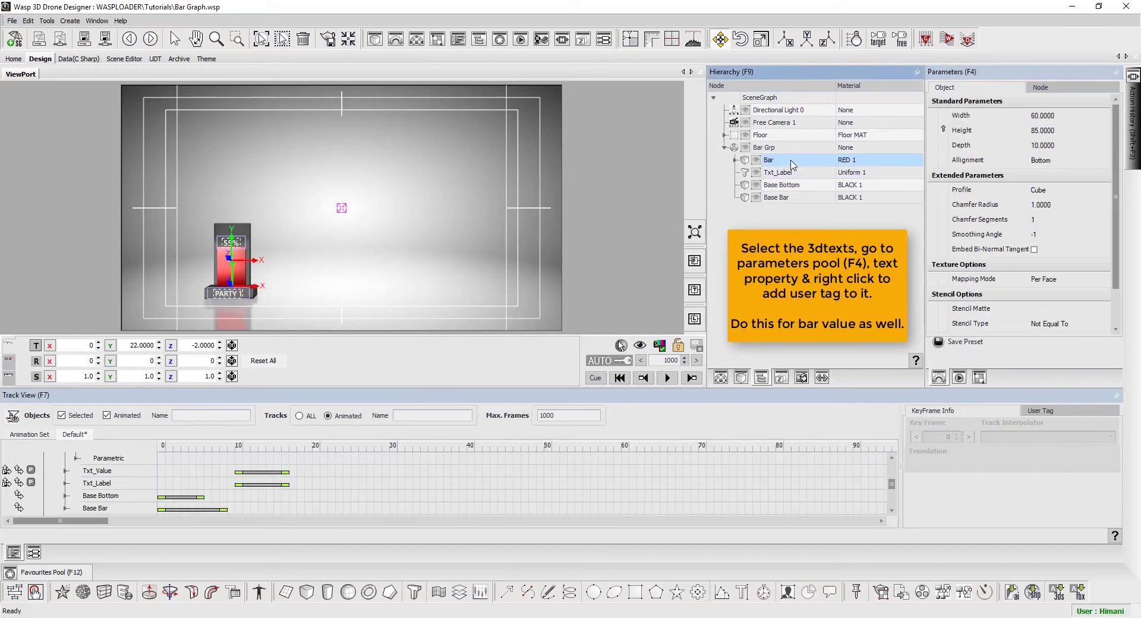
left_click(797, 174)
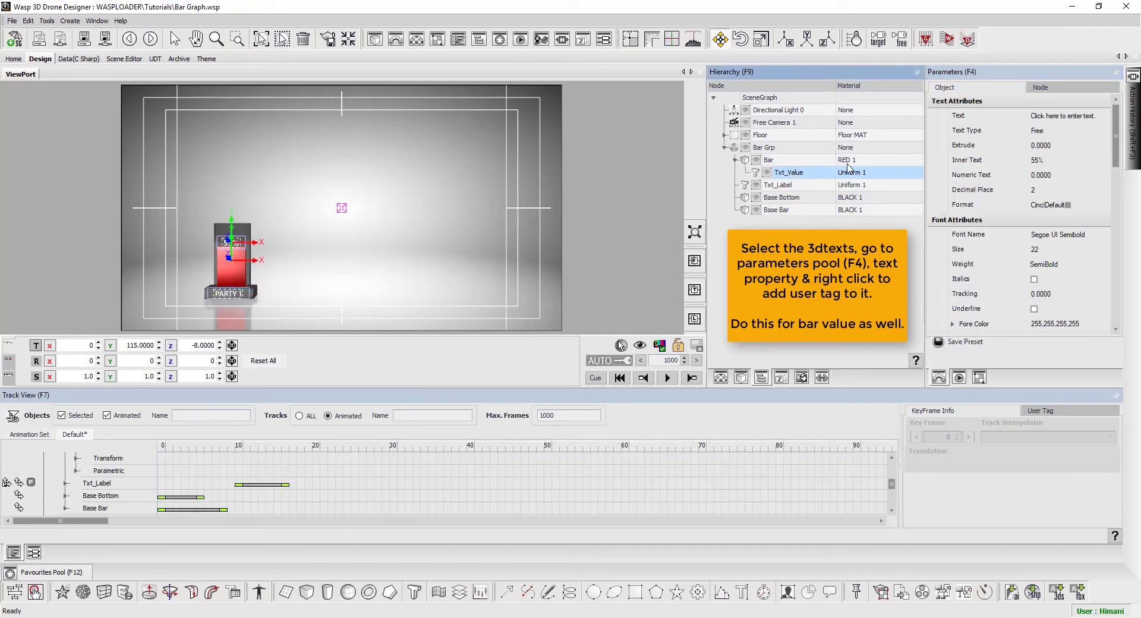
left_click(961, 118)
right_click(961, 116)
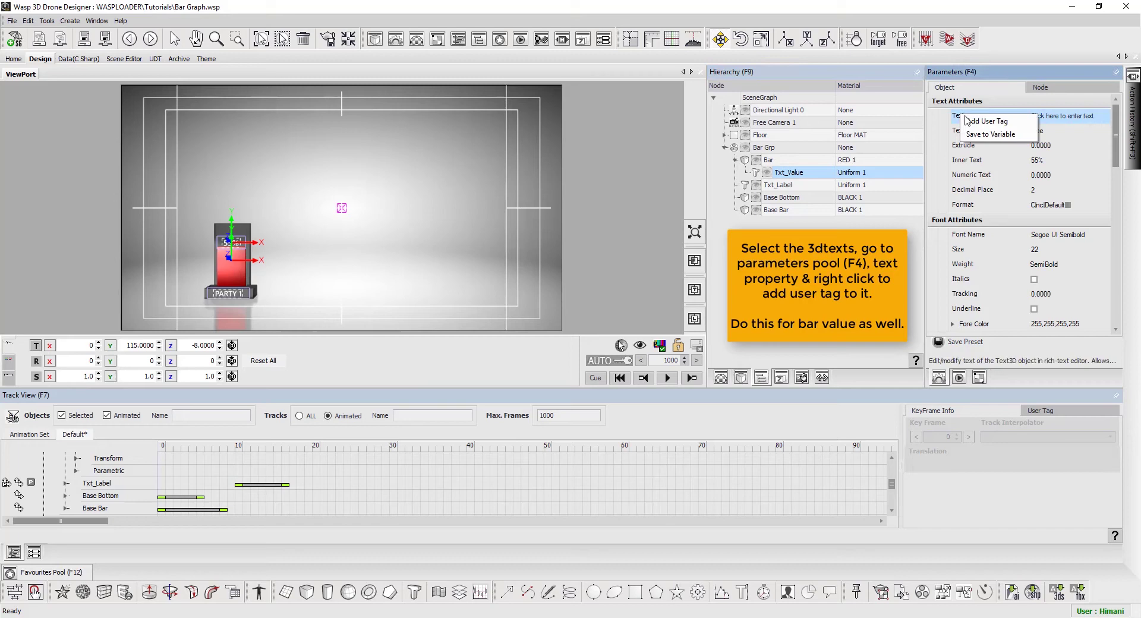
left_click(1002, 121)
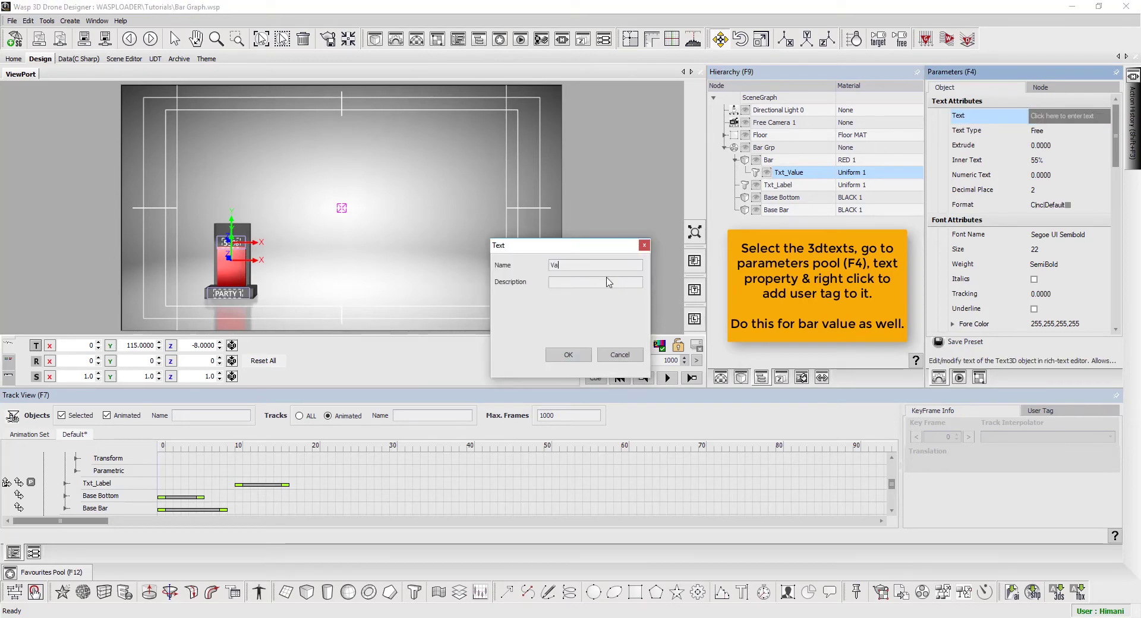
left_click(567, 354)
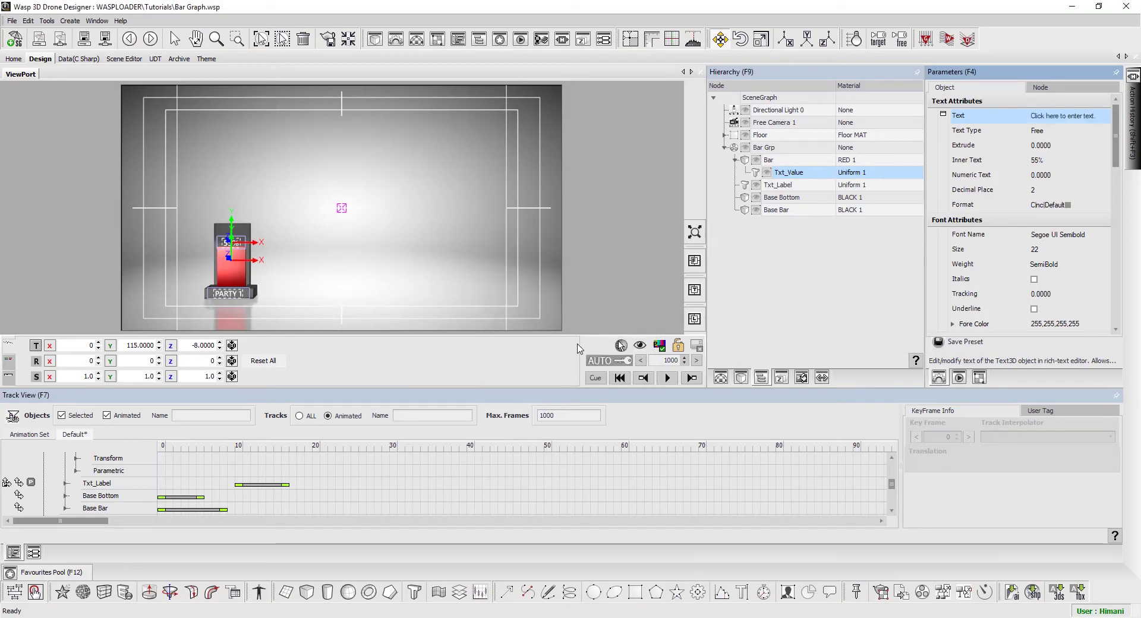
left_click(784, 161)
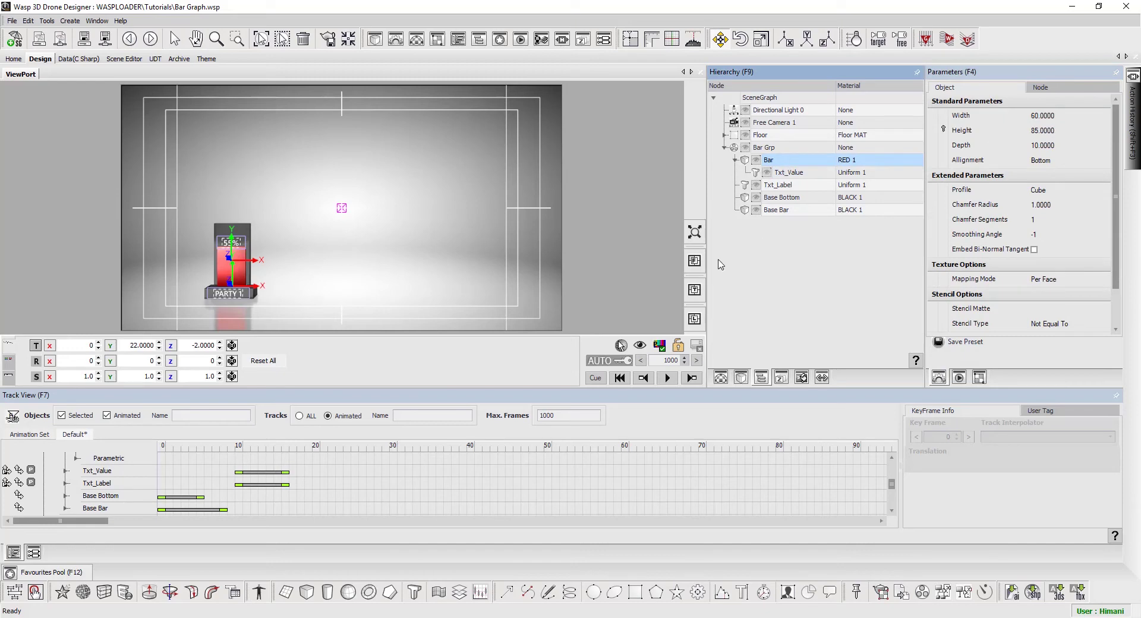
left_click(434, 417)
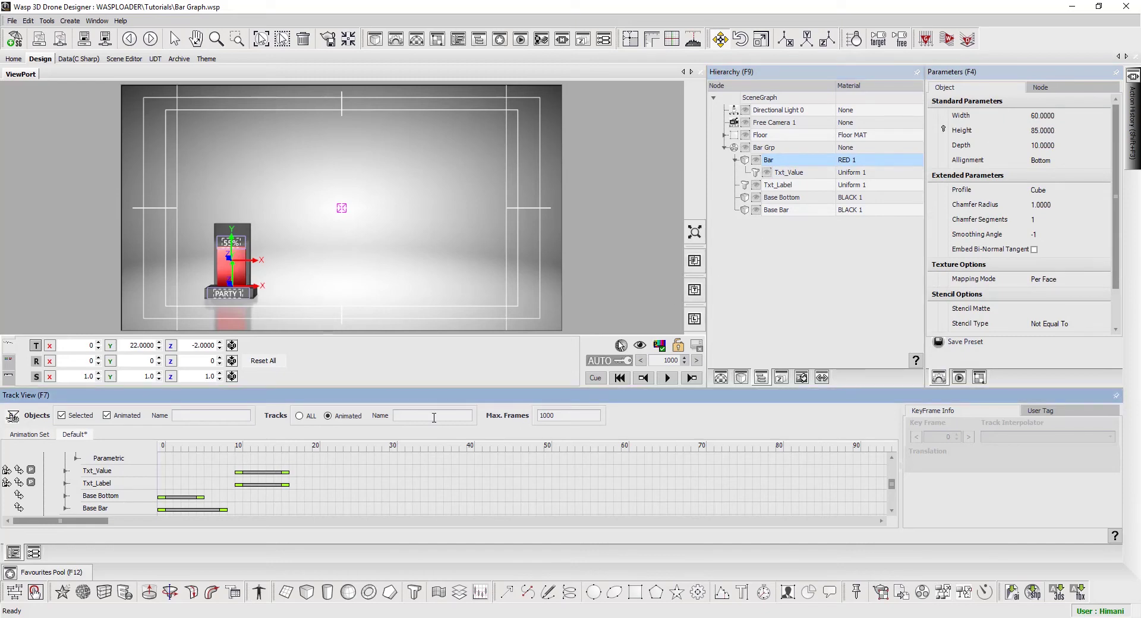
Step: Filter tracks by 'h' and tag the Bar's frame-10 Height keyframe as Height
type("h")
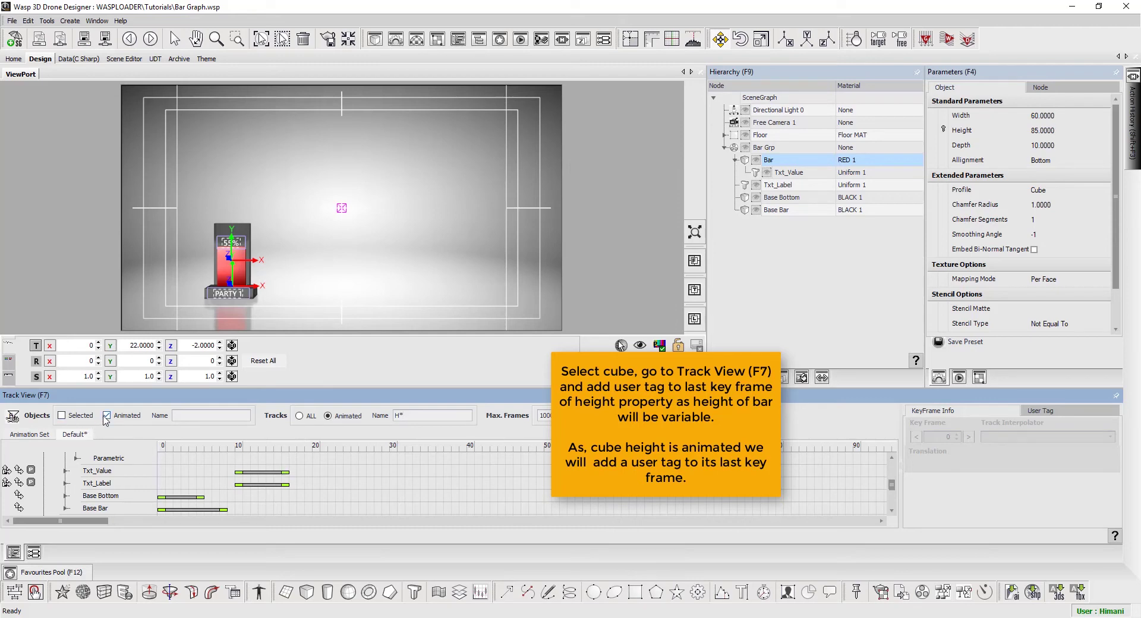
left_click(780, 149)
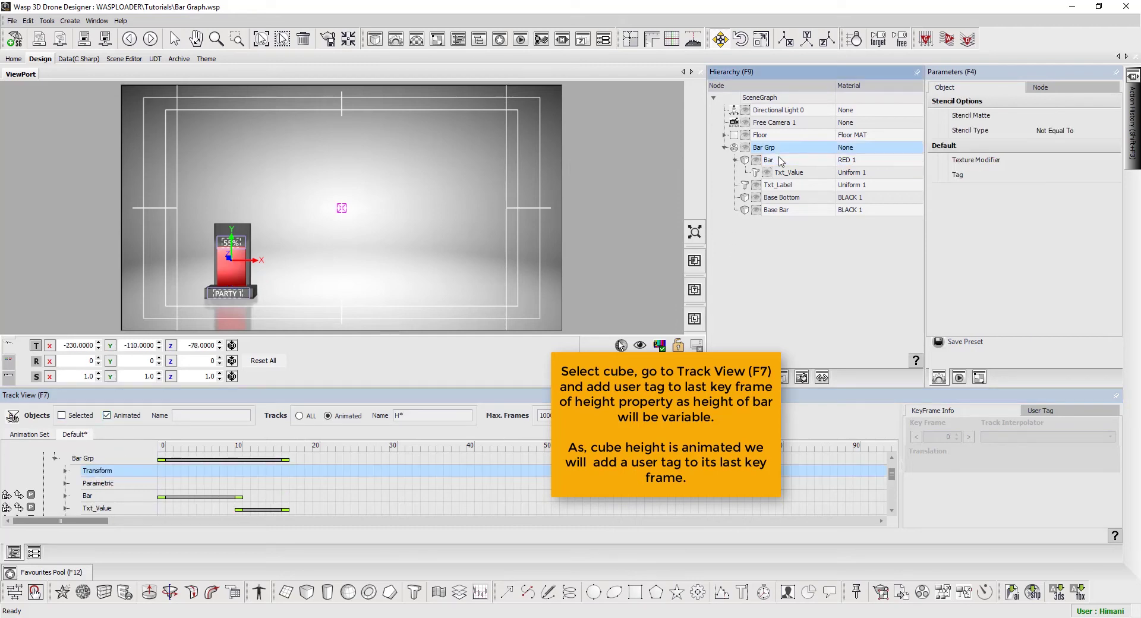
left_click(781, 161)
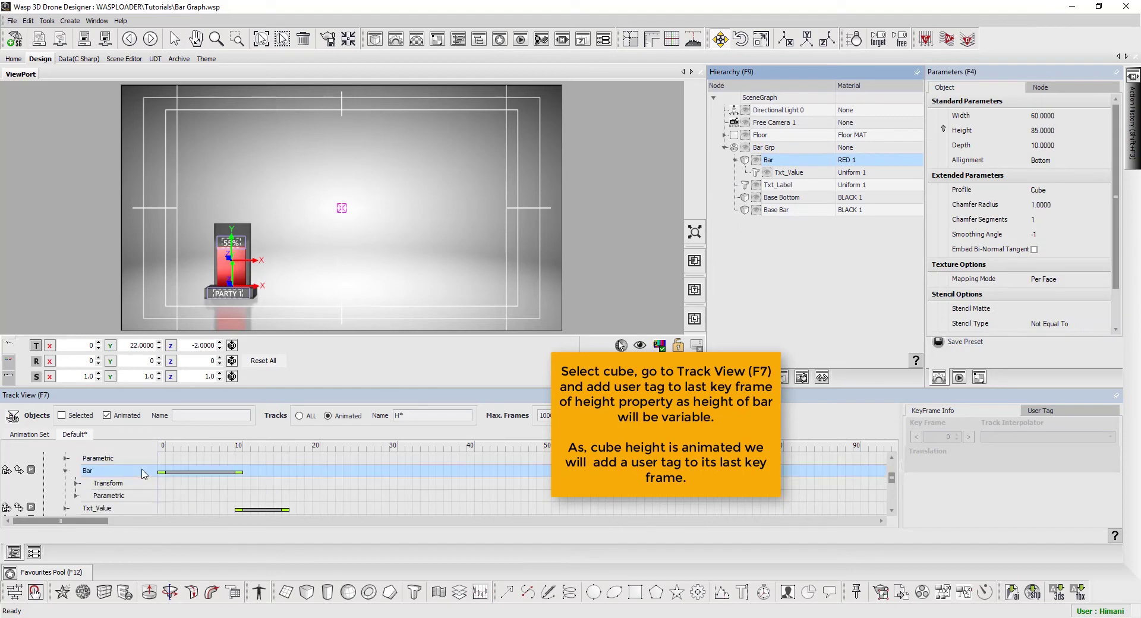
double_click(138, 495)
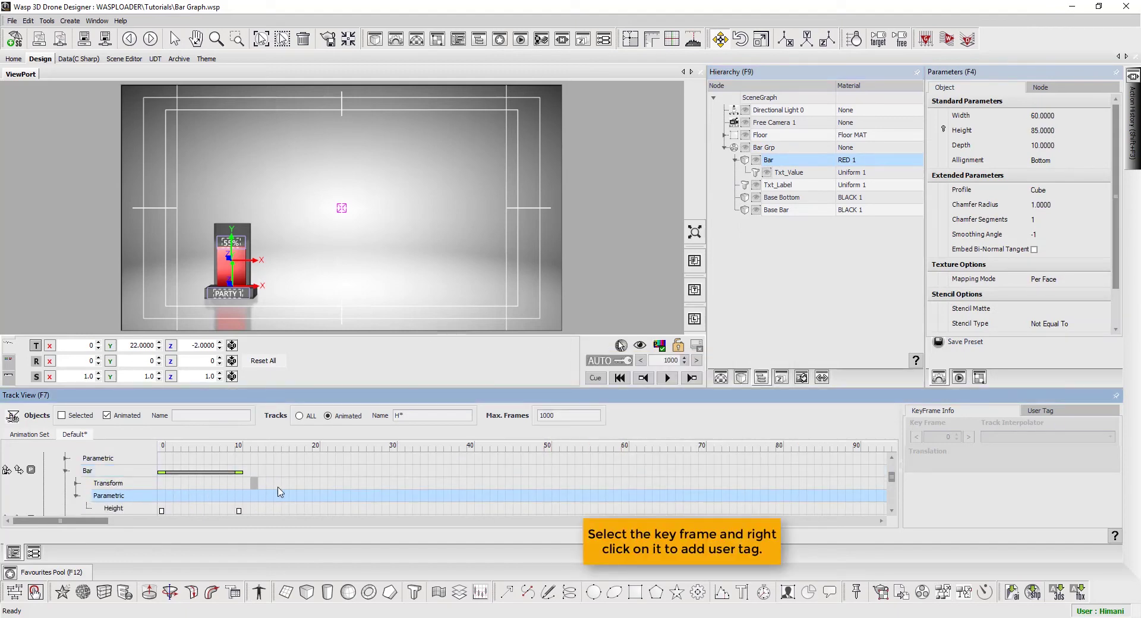
left_click(239, 511)
right_click(240, 515)
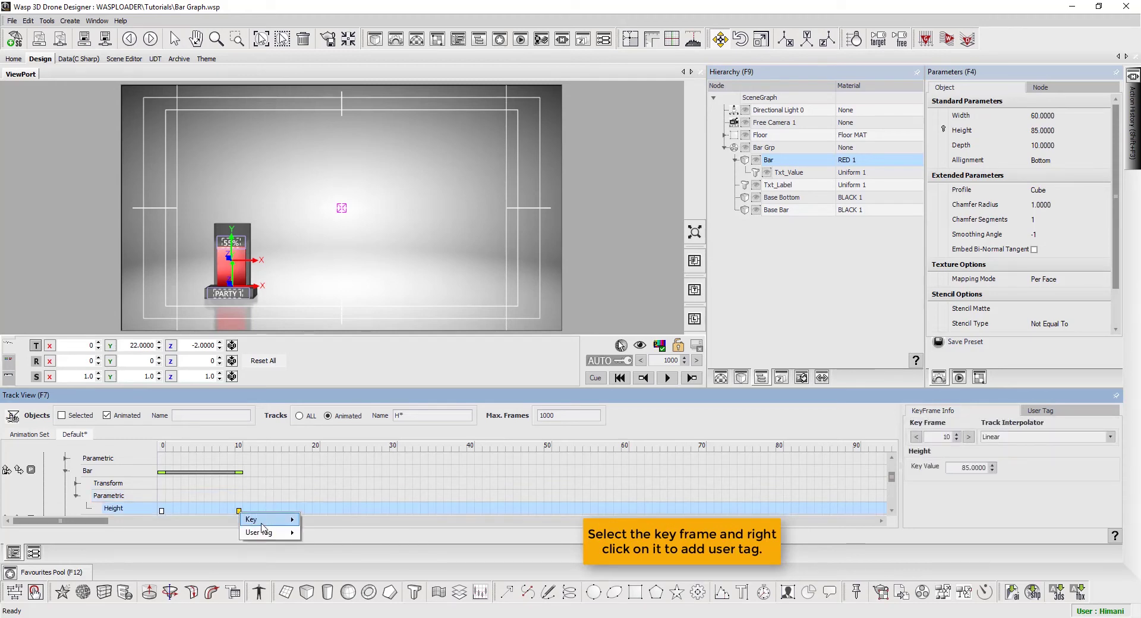
mouse_move(267, 533)
mouse_move(311, 538)
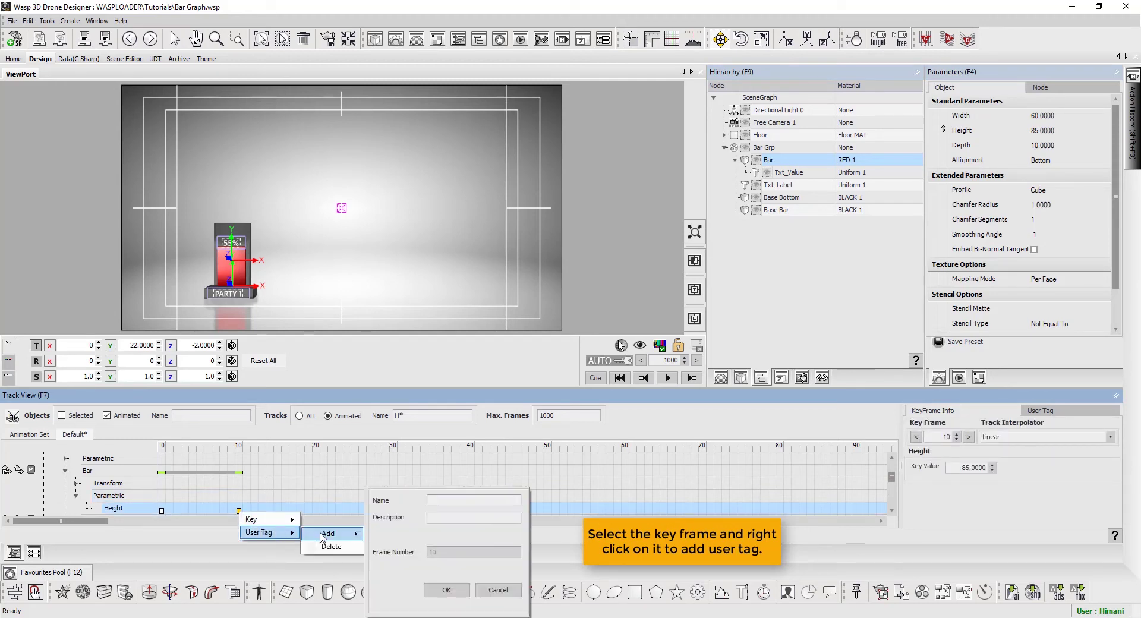
left_click(430, 353)
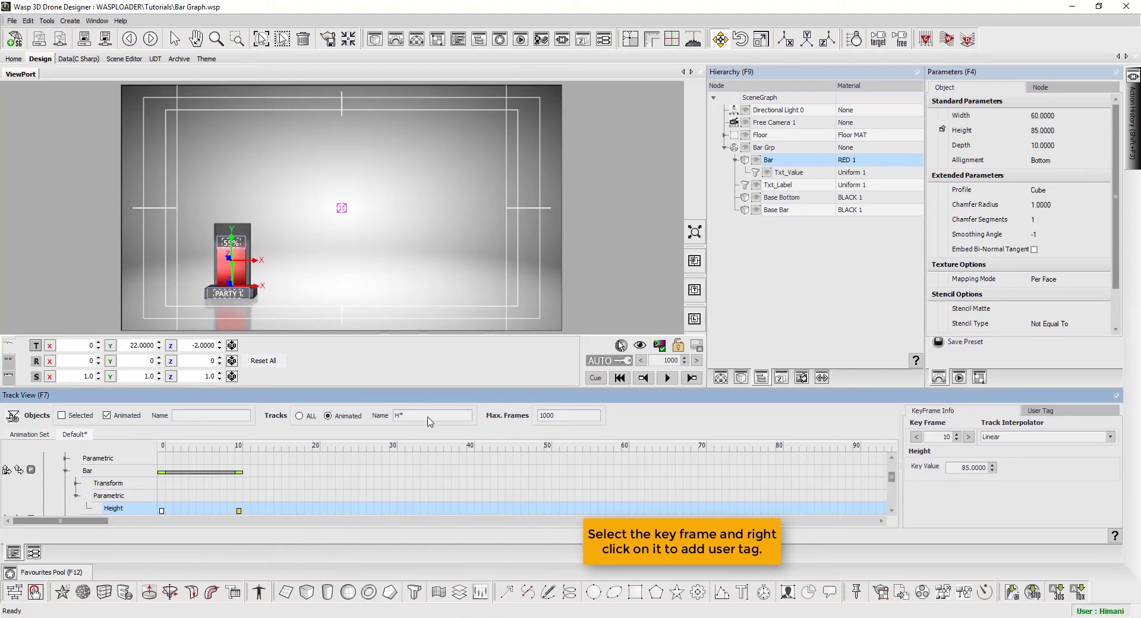
left_click(366, 484)
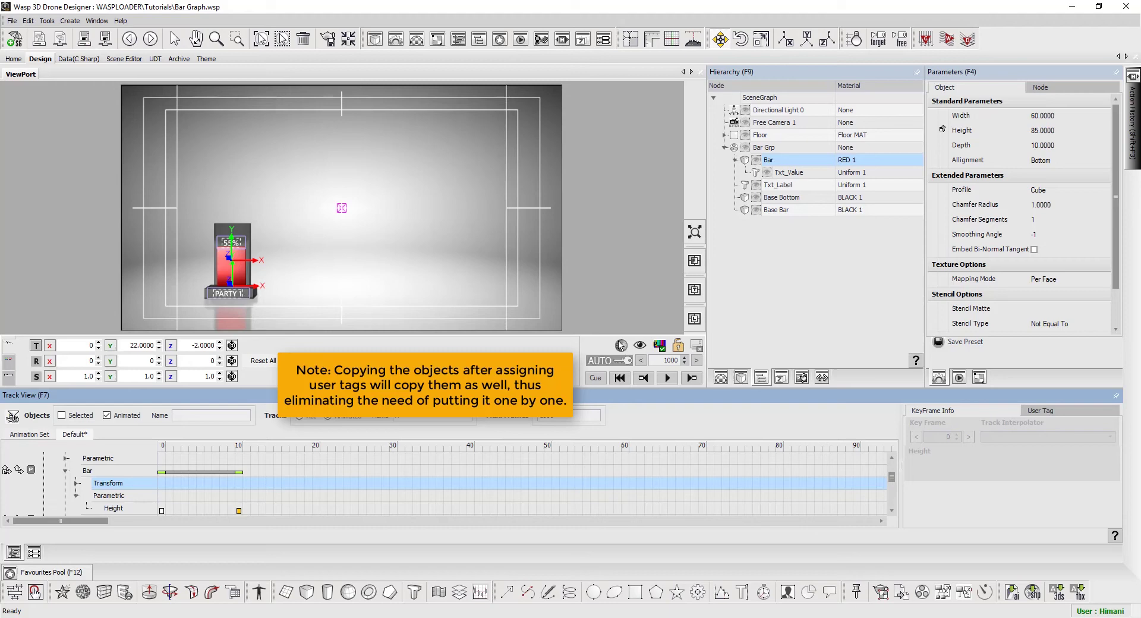
Step: Shift-copy Bar Grp along X: 3 copies, 168 X translation, 4-frame offset
double_click(777, 152)
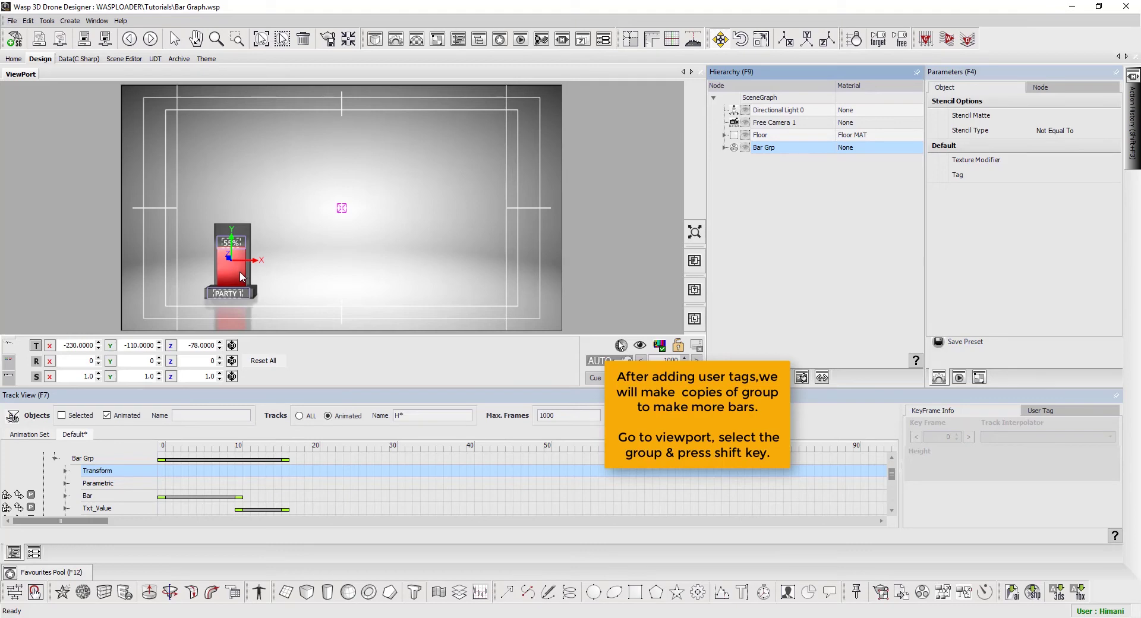
left_click(786, 39)
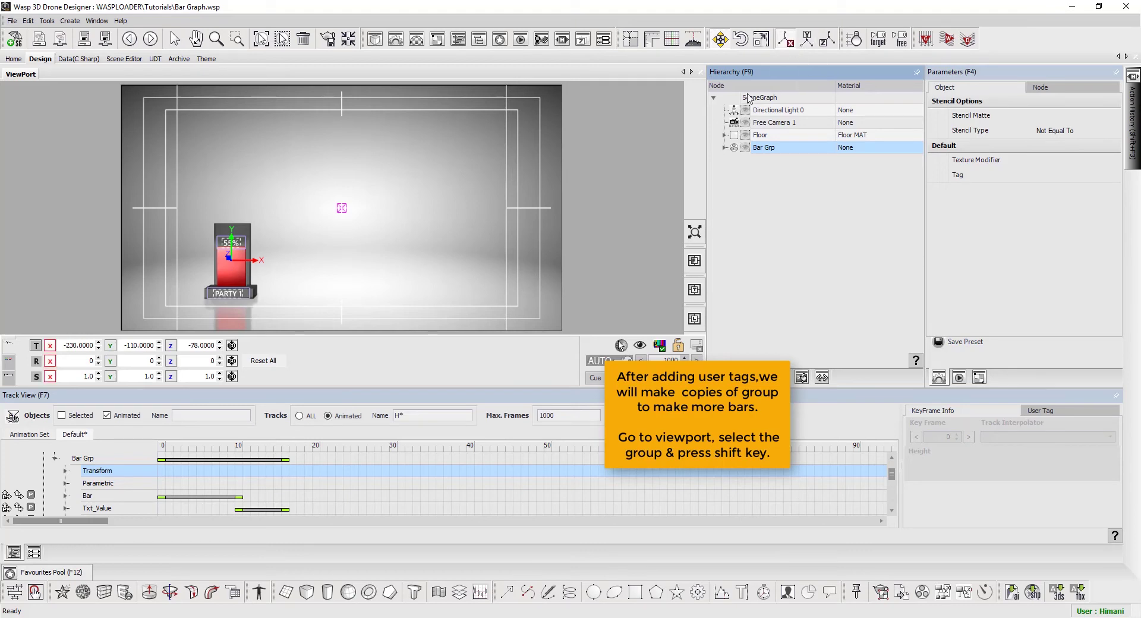
left_click_drag(252, 265, 331, 265, "shift")
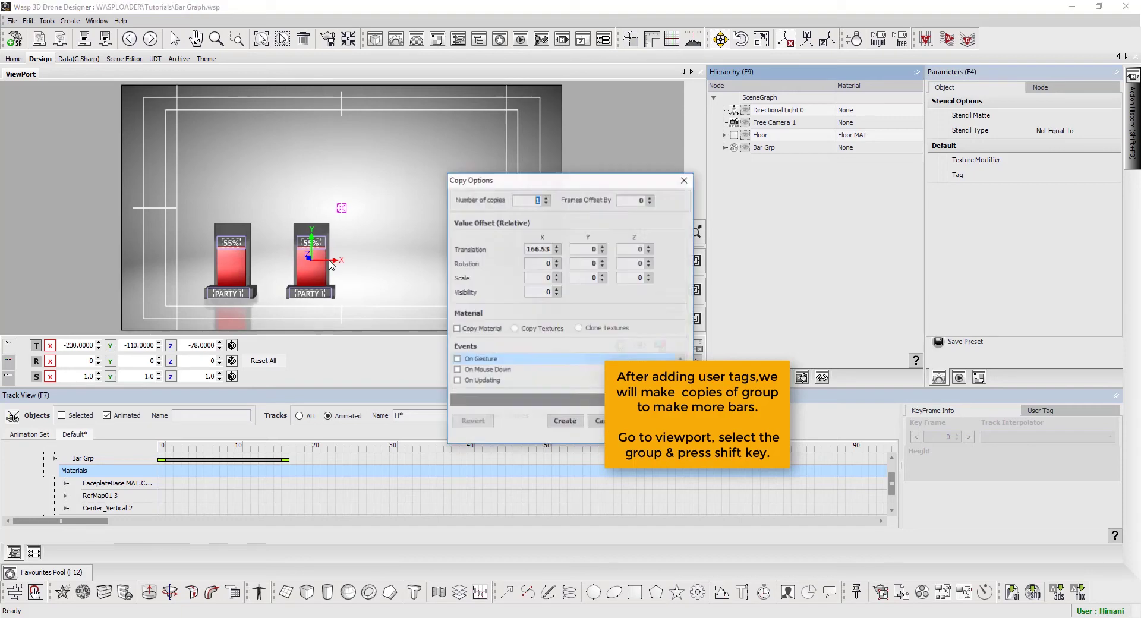
left_click(537, 250)
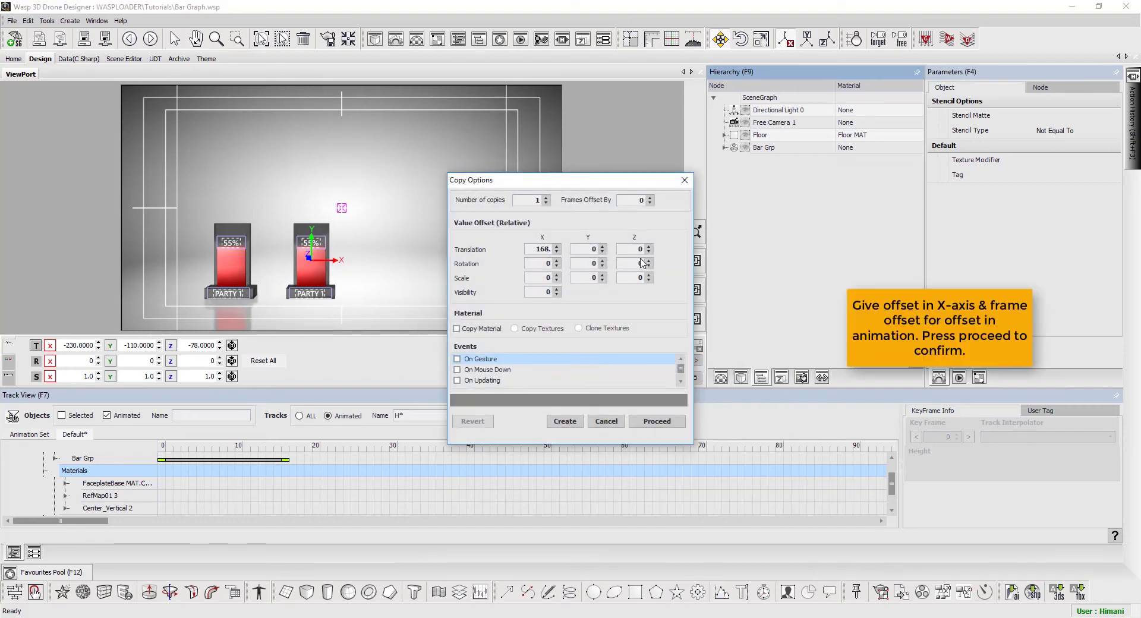
left_click_drag(560, 185, 698, 207)
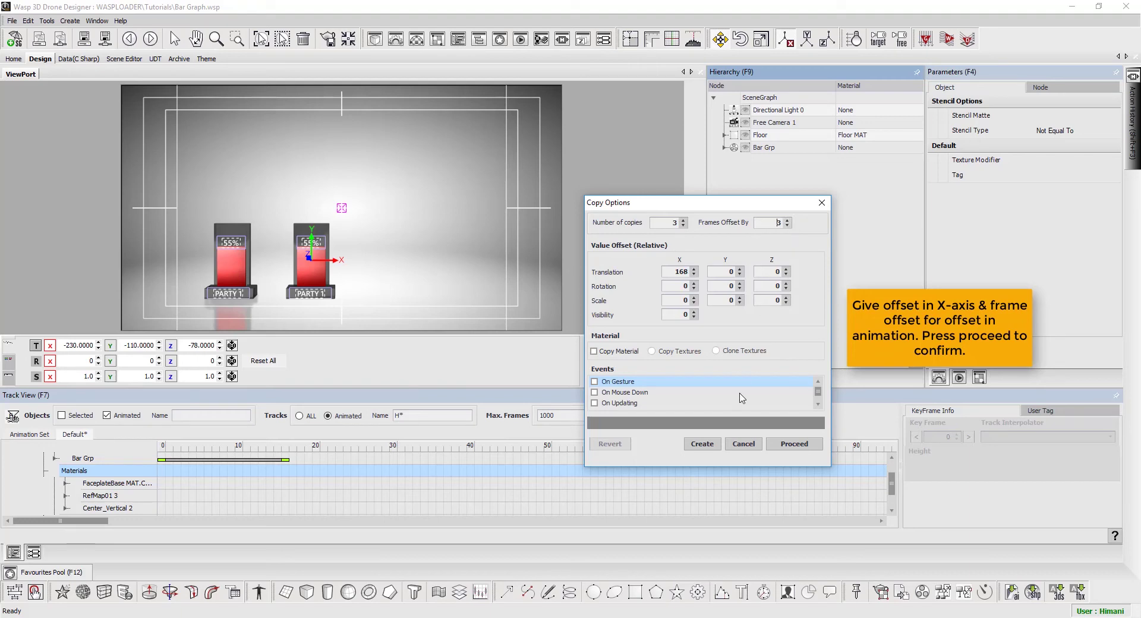
left_click(789, 221)
left_click(710, 446)
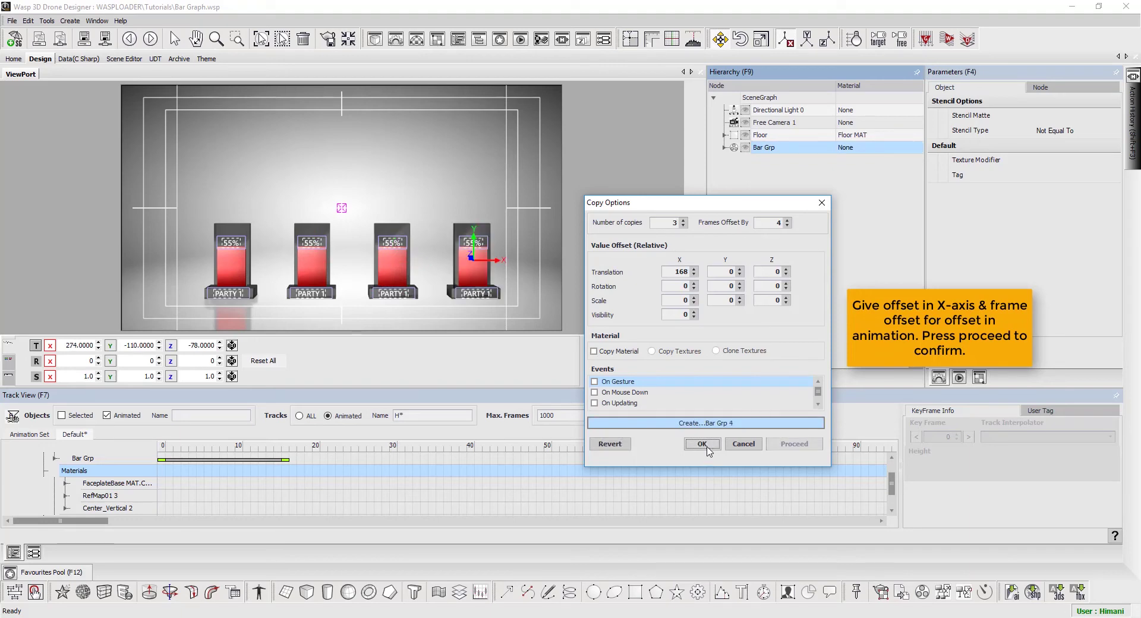
left_click(703, 445)
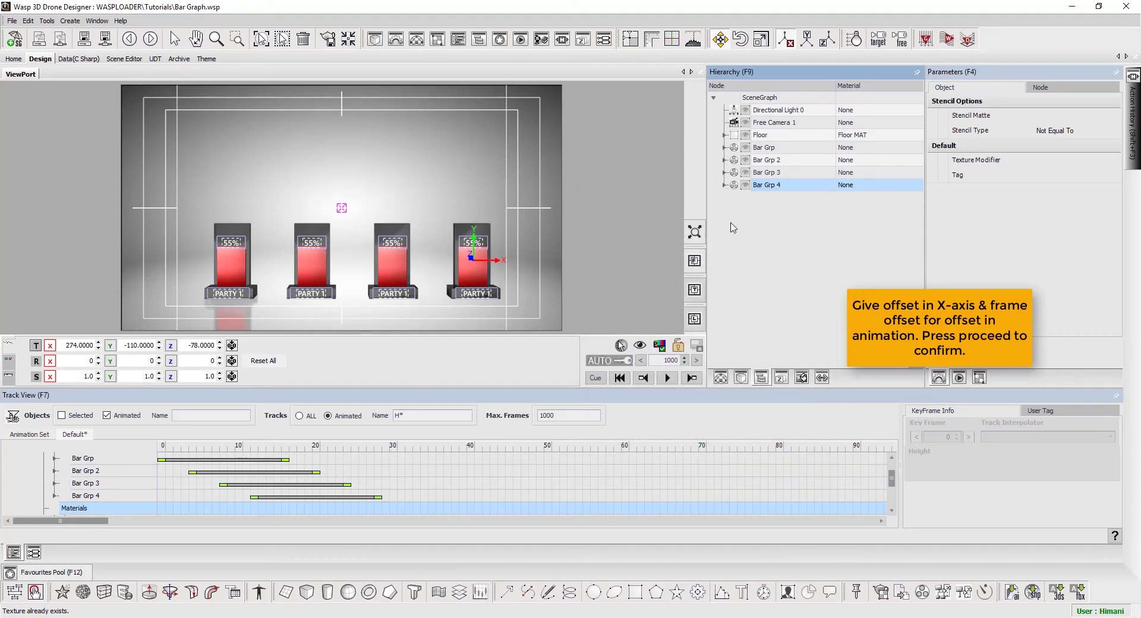
Step: Render Bar Grp 2, 3 and 4 into Render Texture 1
left_click(768, 160)
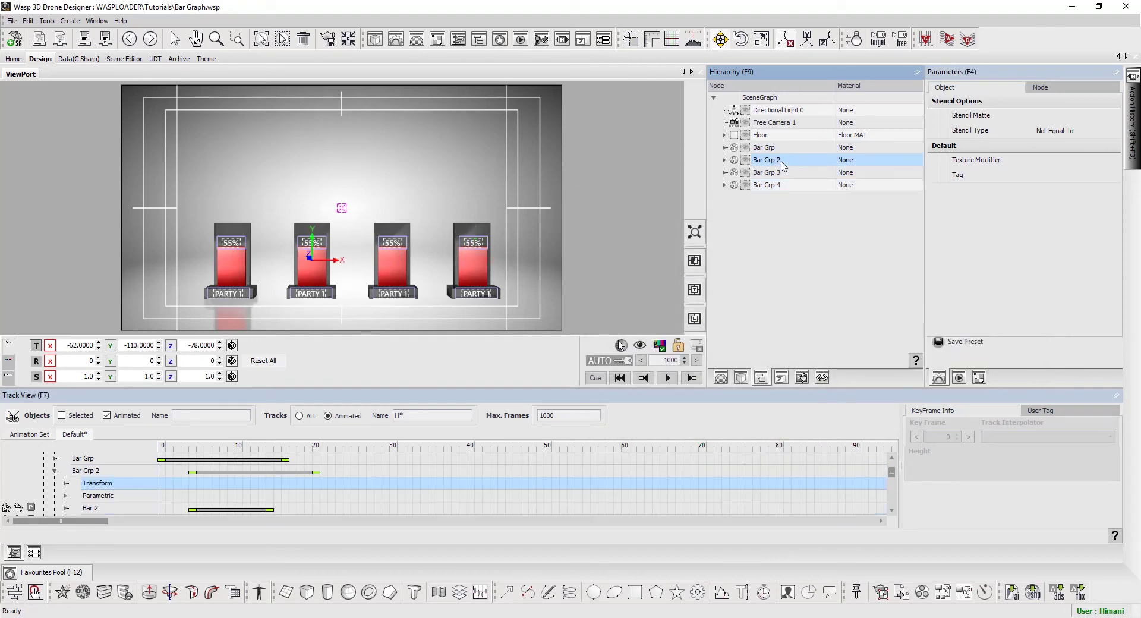
left_click(782, 186, "shift")
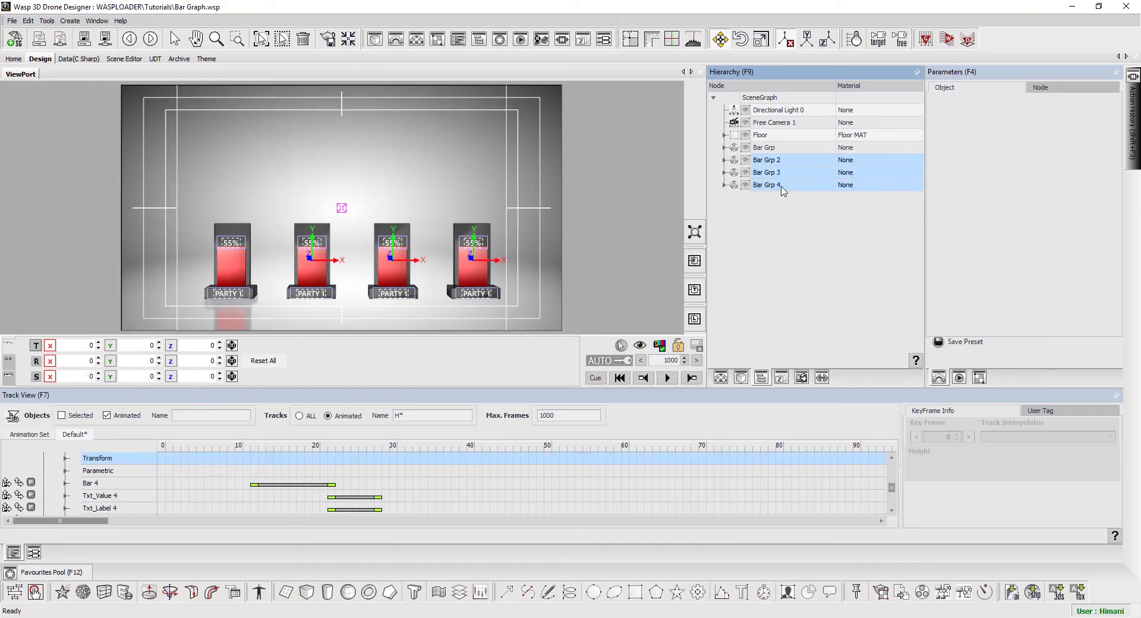
right_click(782, 187)
mouse_move(846, 233)
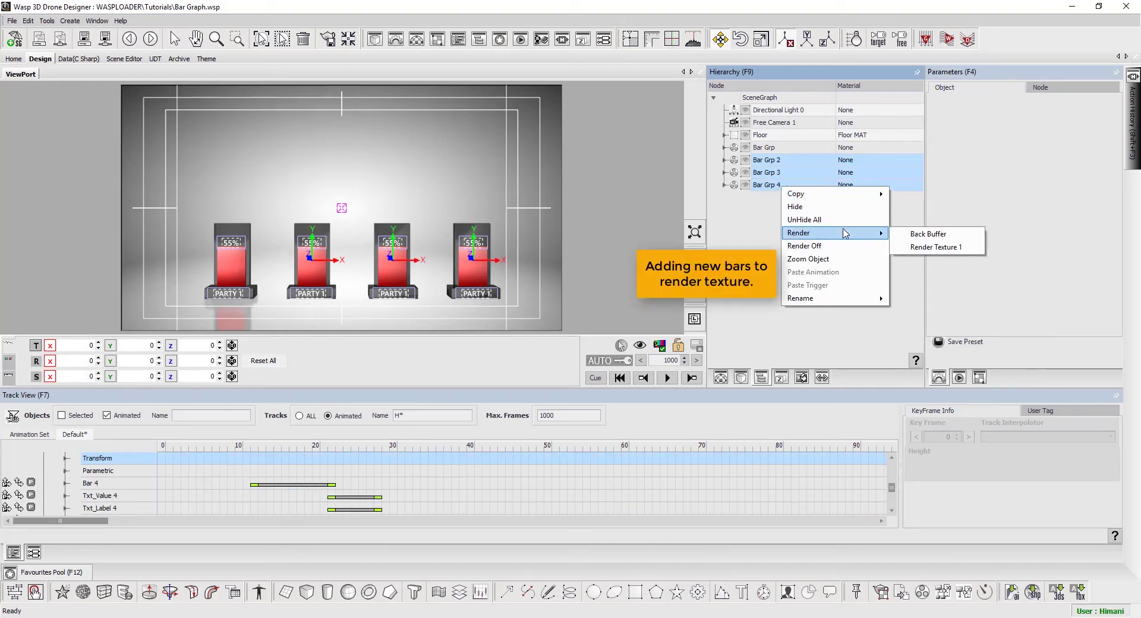
left_click(904, 248)
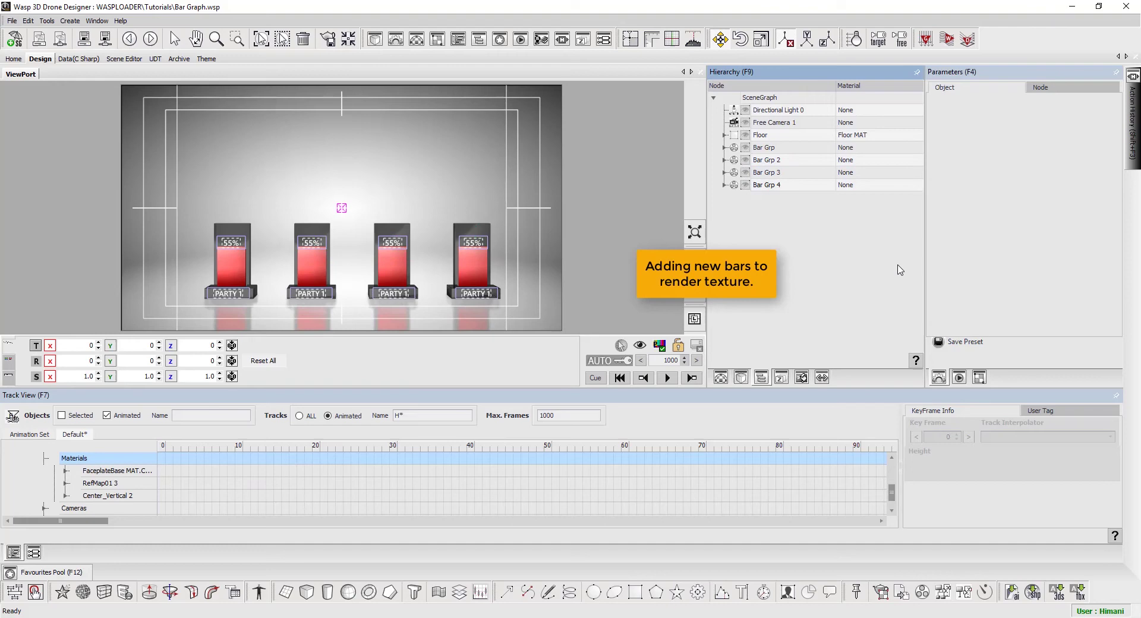
left_click(788, 162)
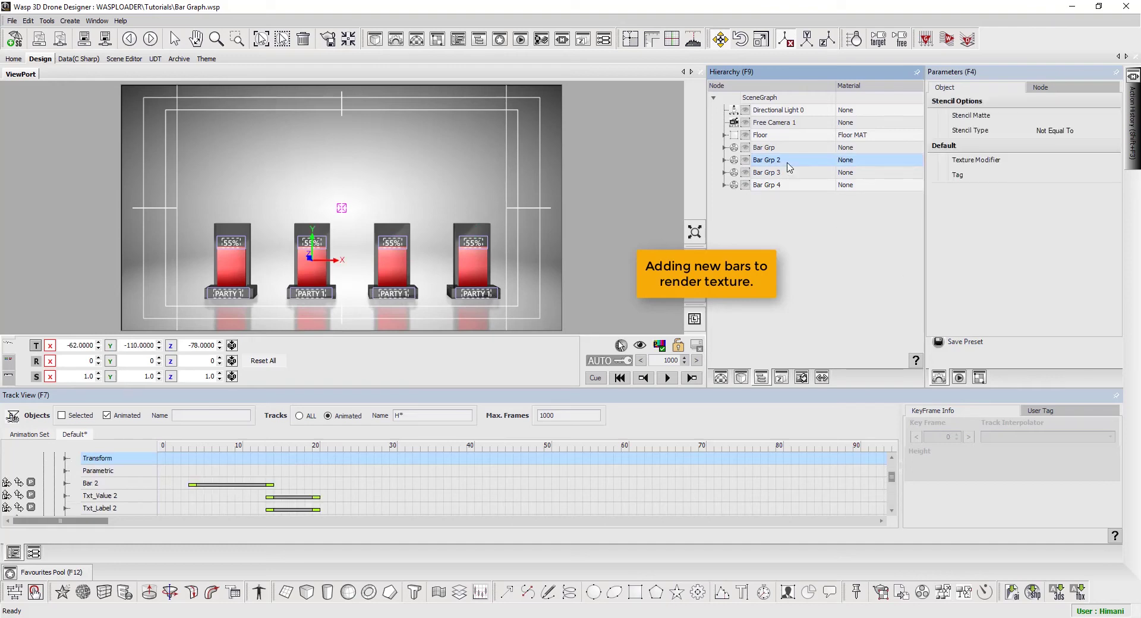
Step: Apply the BLUE Reflective material from the Material Editor library to the second bar
key("F5")
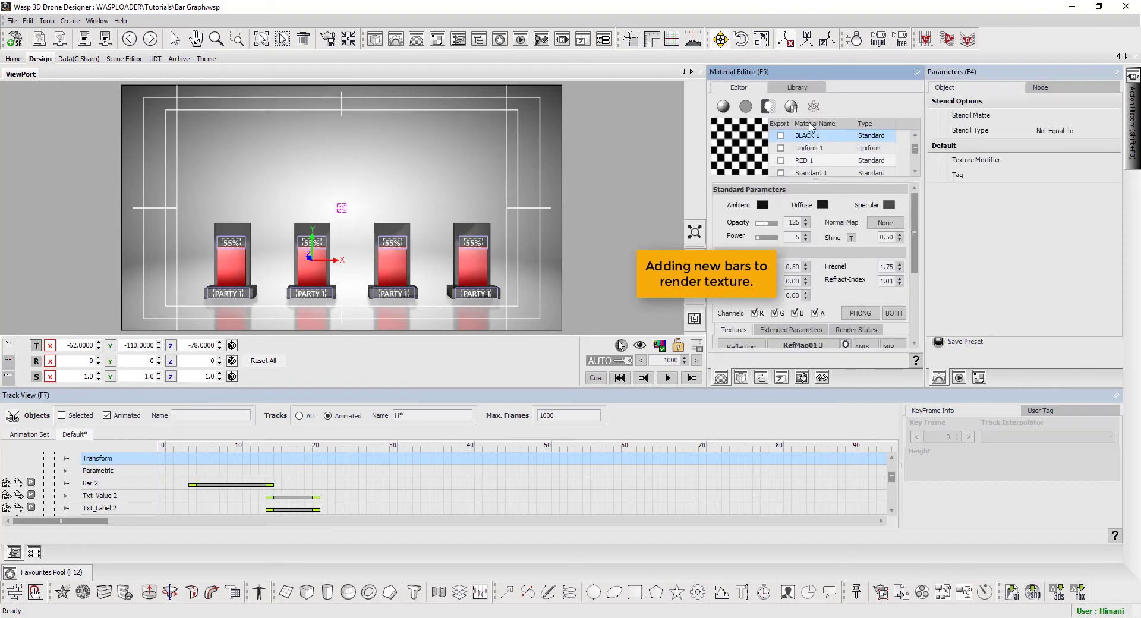
left_click(802, 89)
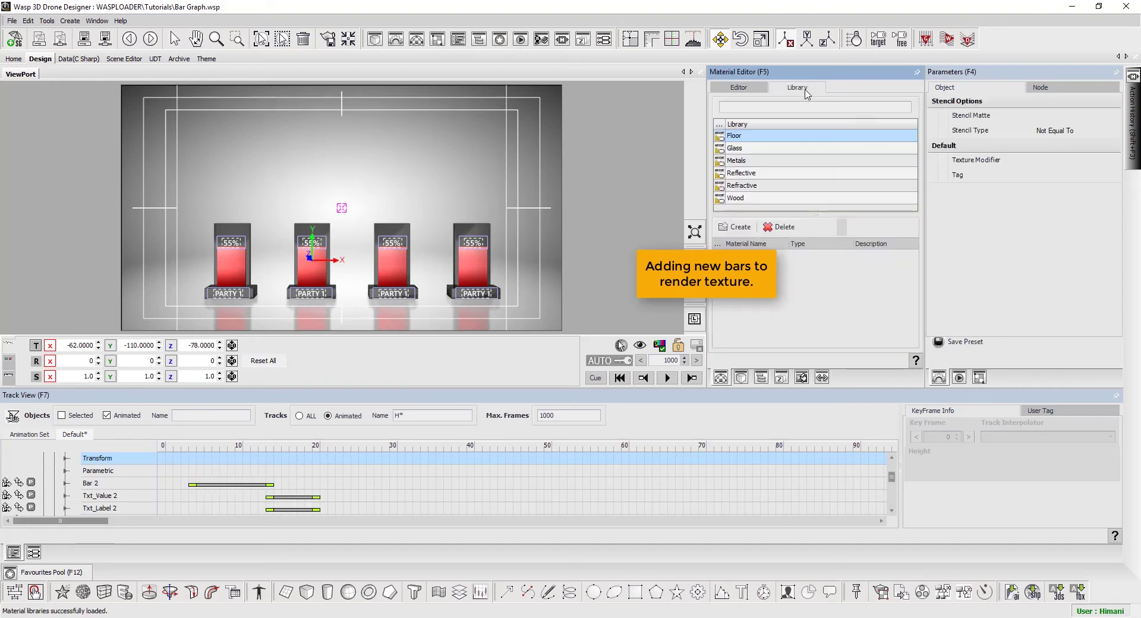
left_click(746, 172)
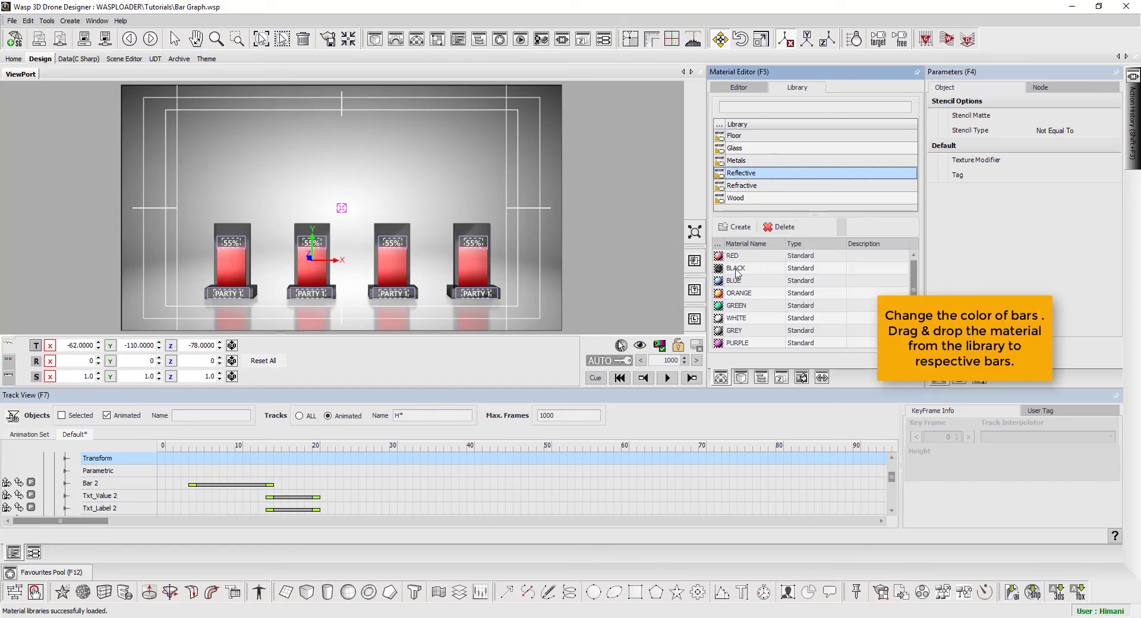
left_click_drag(738, 282, 311, 283)
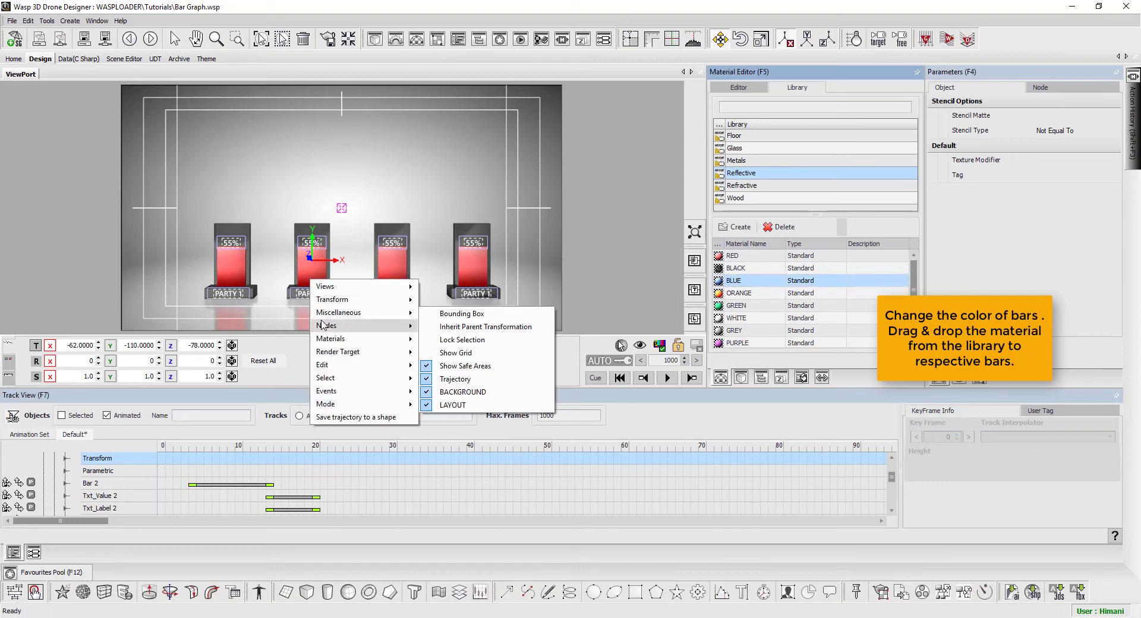
mouse_move(324, 327)
left_click(441, 331)
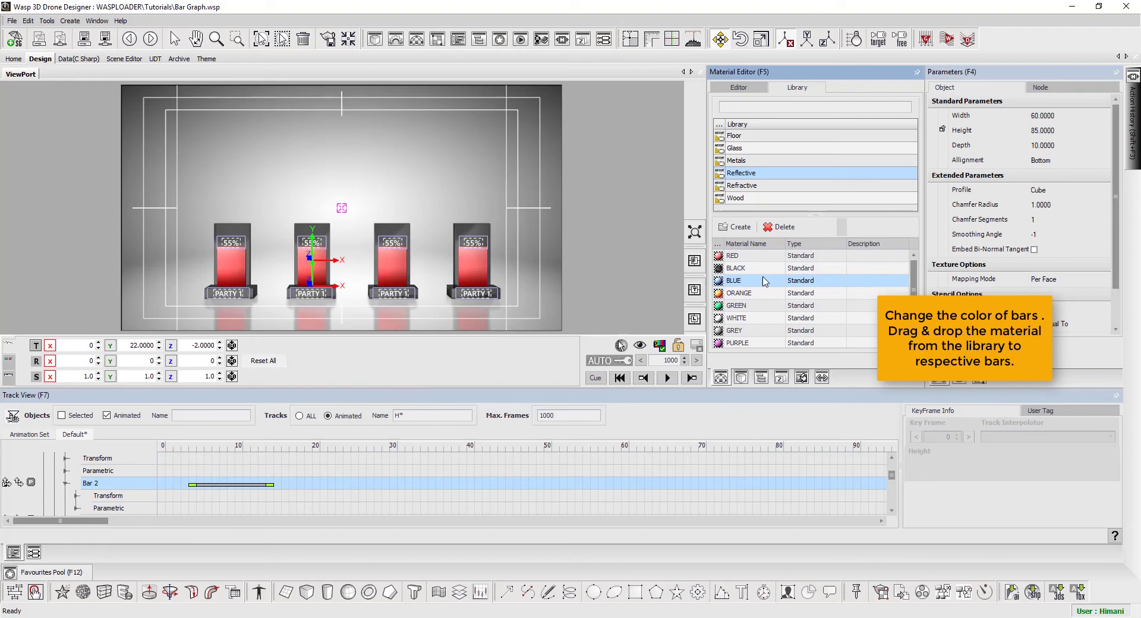
left_click_drag(765, 281, 316, 274)
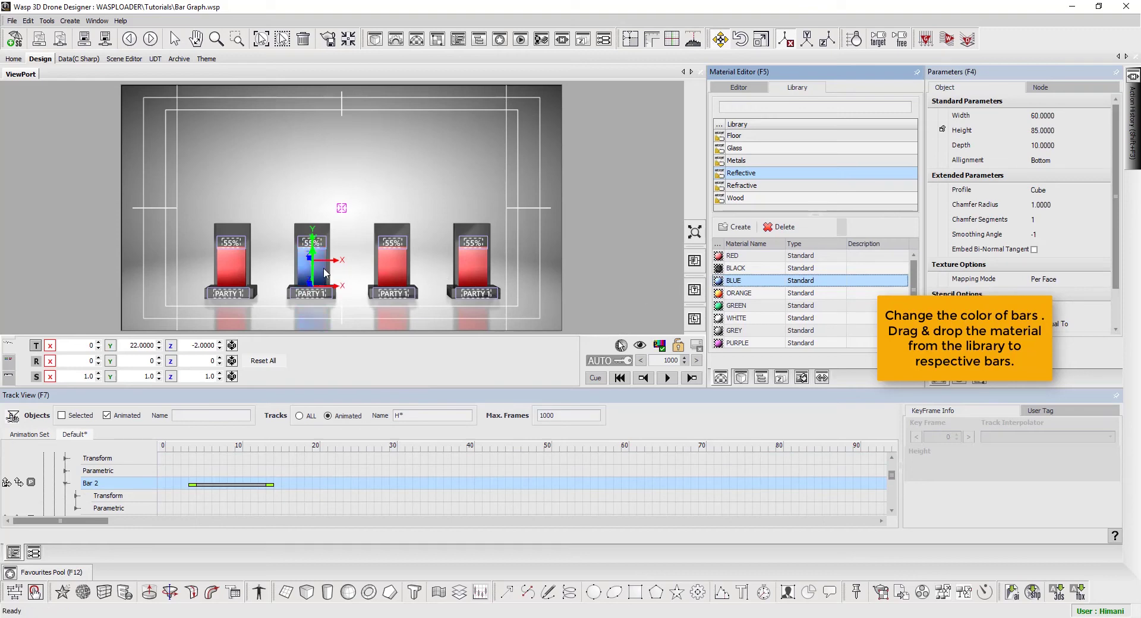
Step: Assign the ORANGE material to the third bar
right_click(393, 273)
mouse_move(422, 318)
left_click(523, 318)
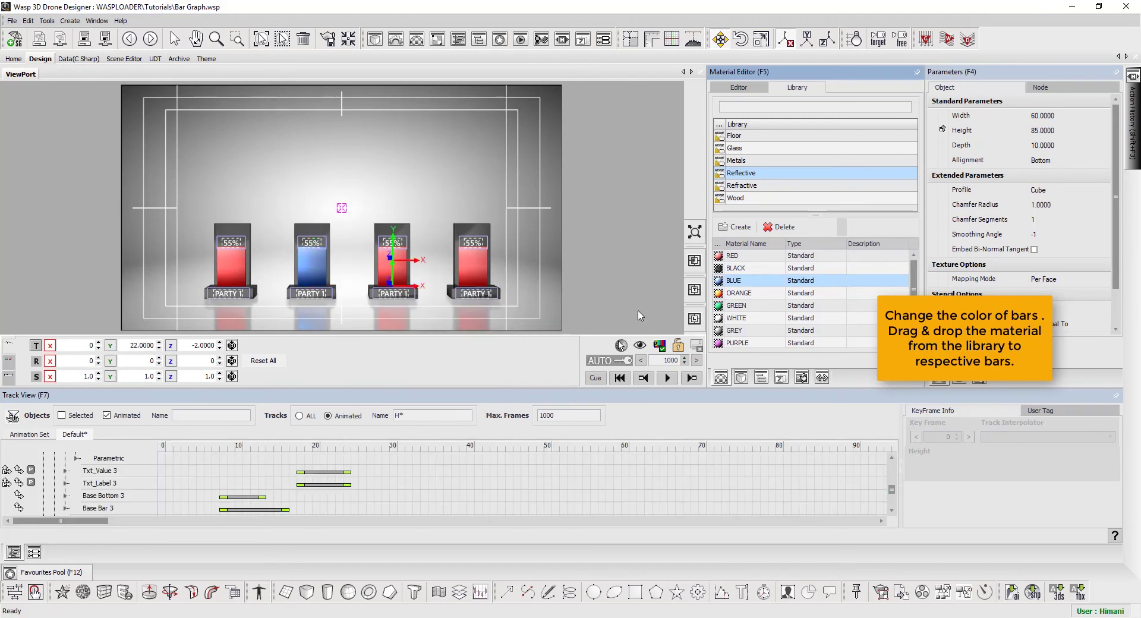
left_click(741, 294)
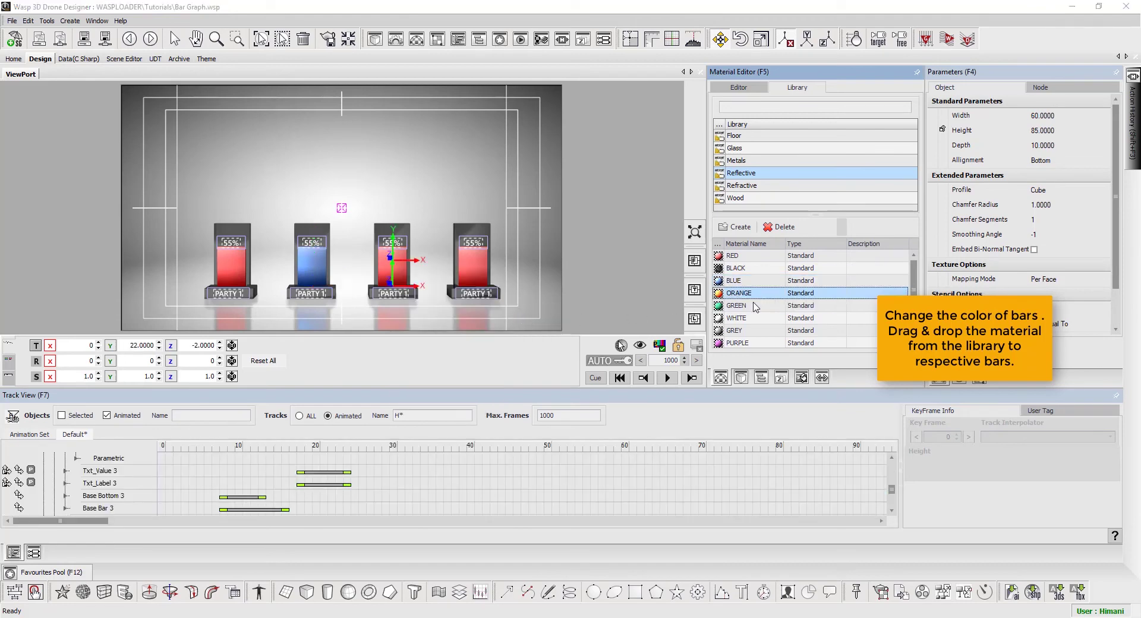
double_click(750, 297)
left_click(538, 324)
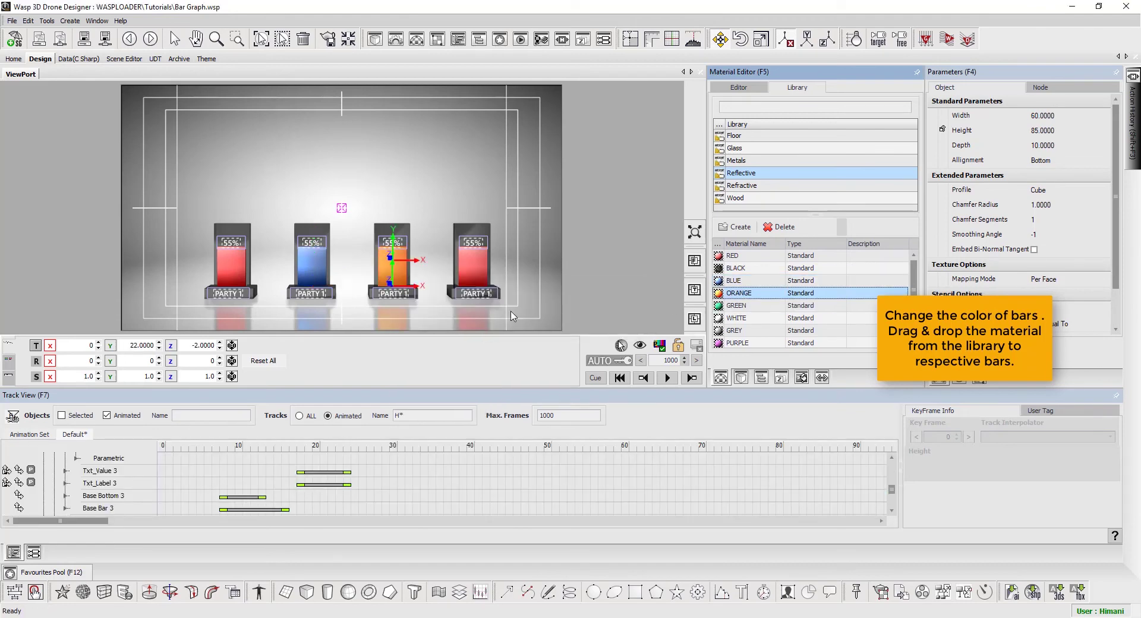
Step: Apply the GREEN material to the fourth bar
right_click(475, 274)
mouse_move(535, 321)
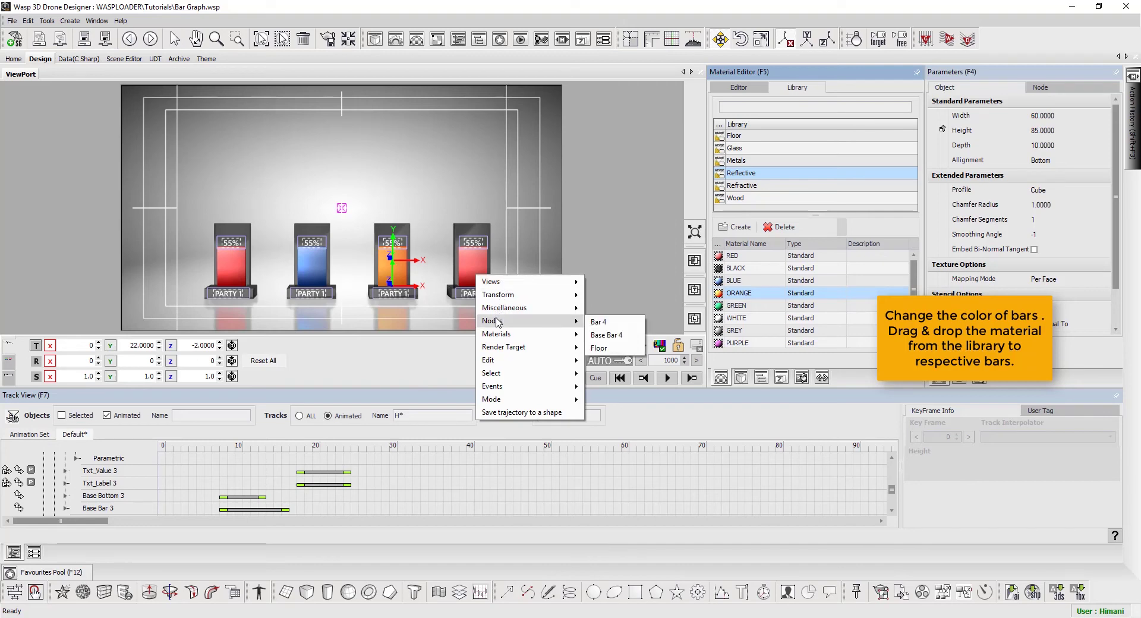
left_click(598, 324)
left_click_drag(737, 305, 482, 278)
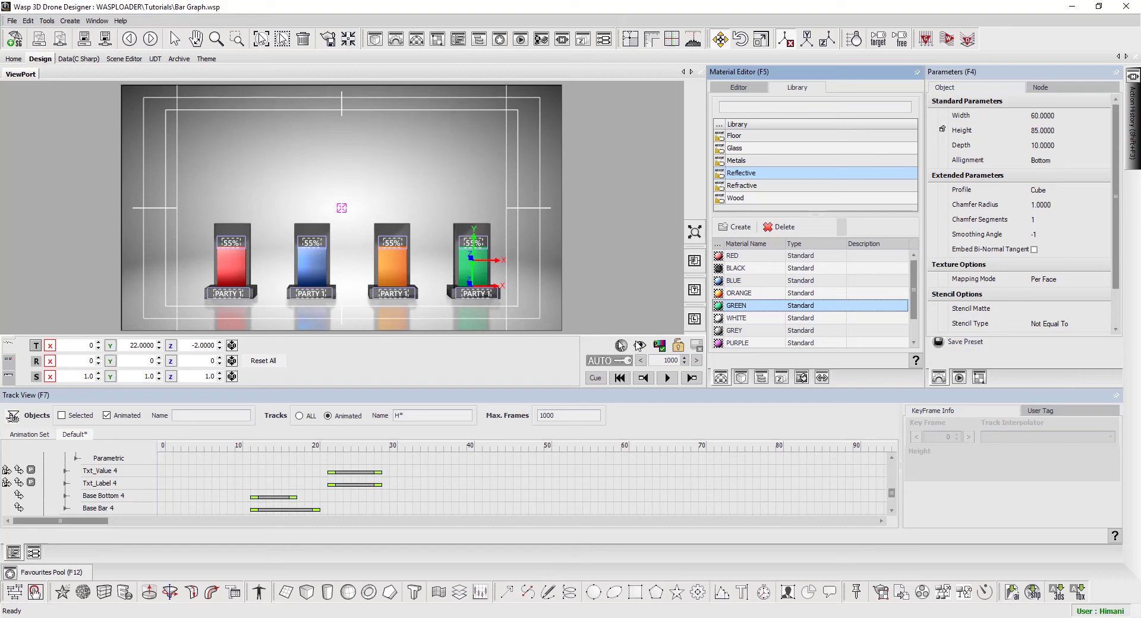
Step: Rewind the timeline with Cue and play the four-bar animation
left_click(595, 378)
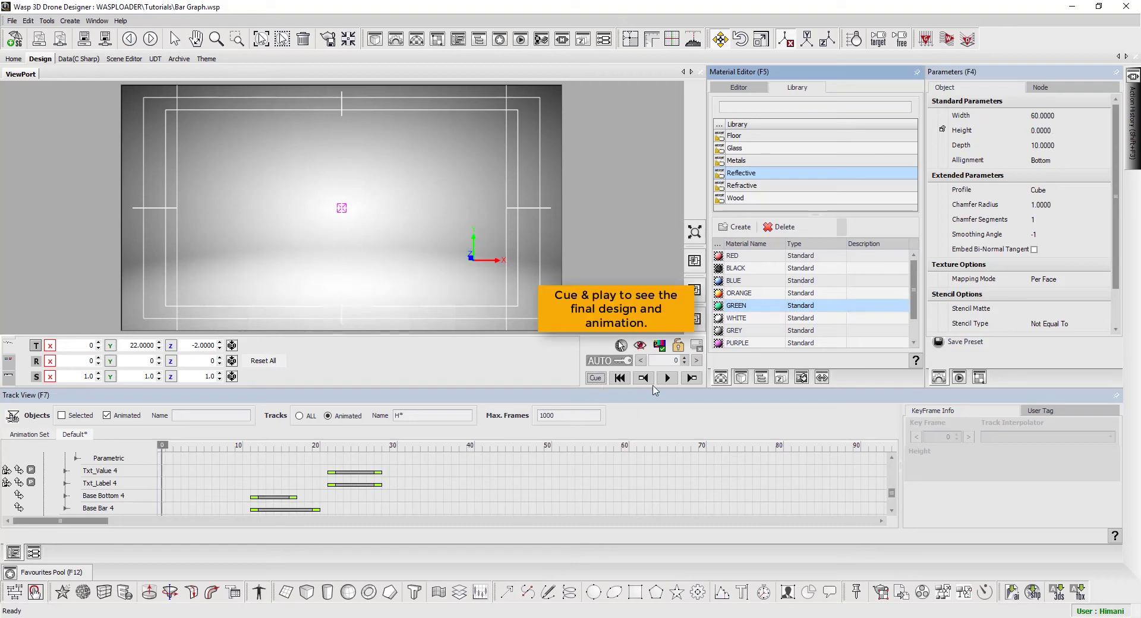
left_click(668, 379)
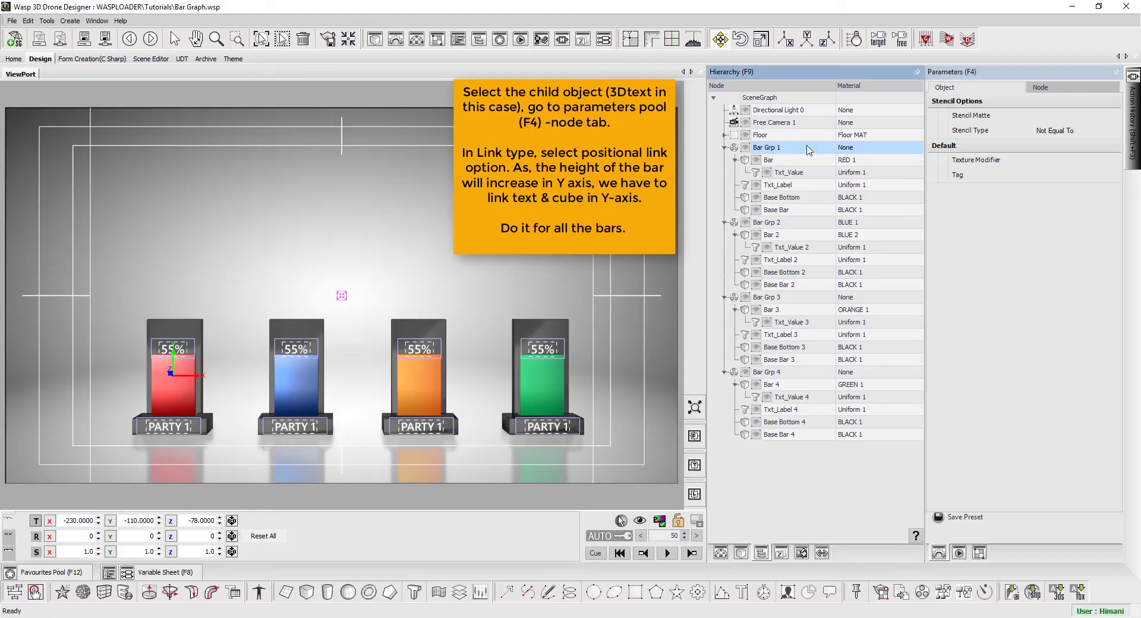
Step: Give the first and second Txt_Value Y-axis positional links, parent Top to child Bottom
left_click(1060, 92)
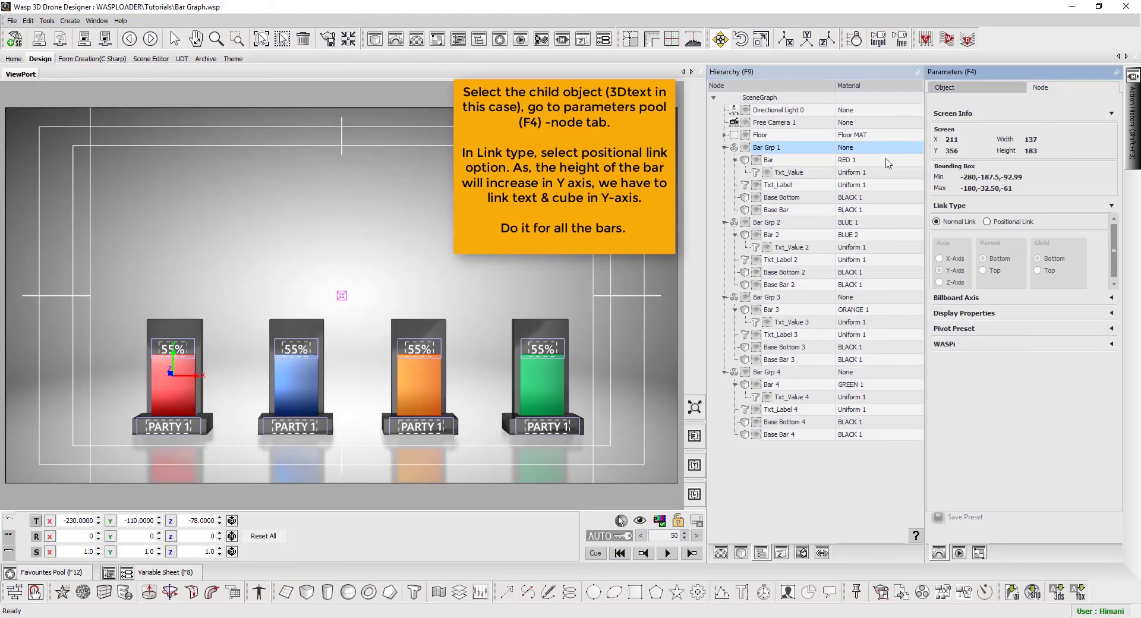
left_click(789, 173)
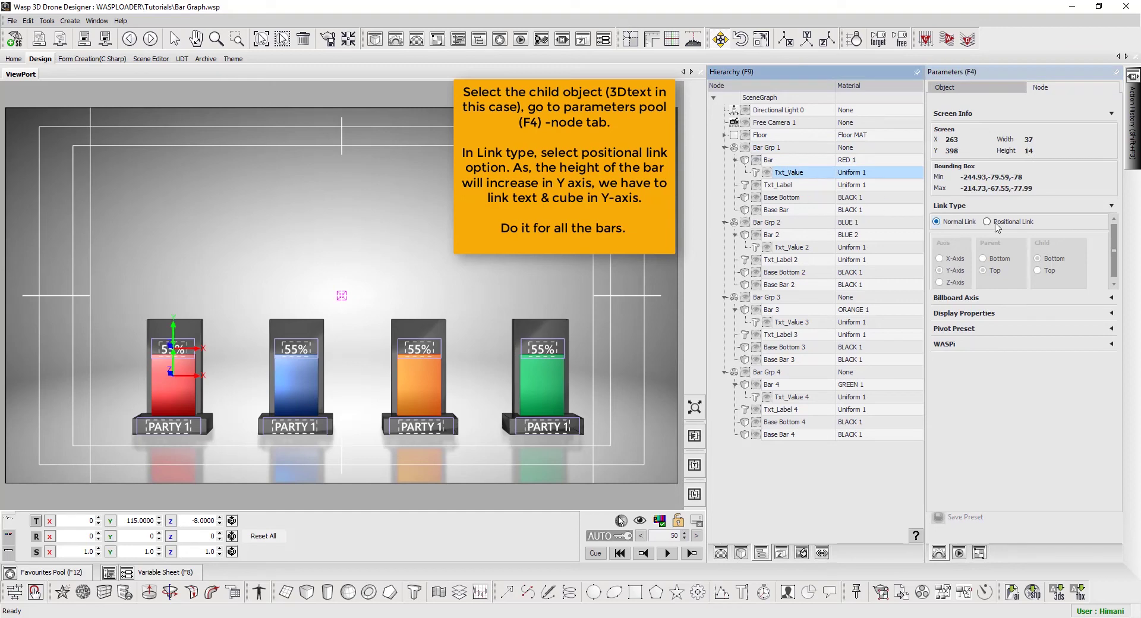
left_click(1024, 223)
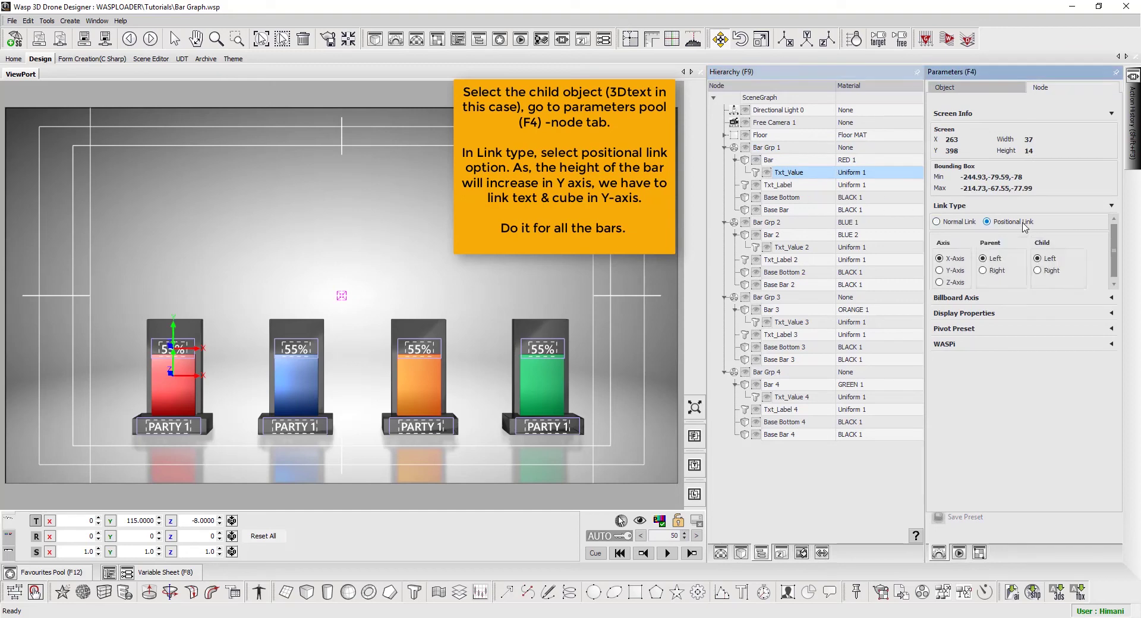
left_click(954, 271)
left_click(811, 252)
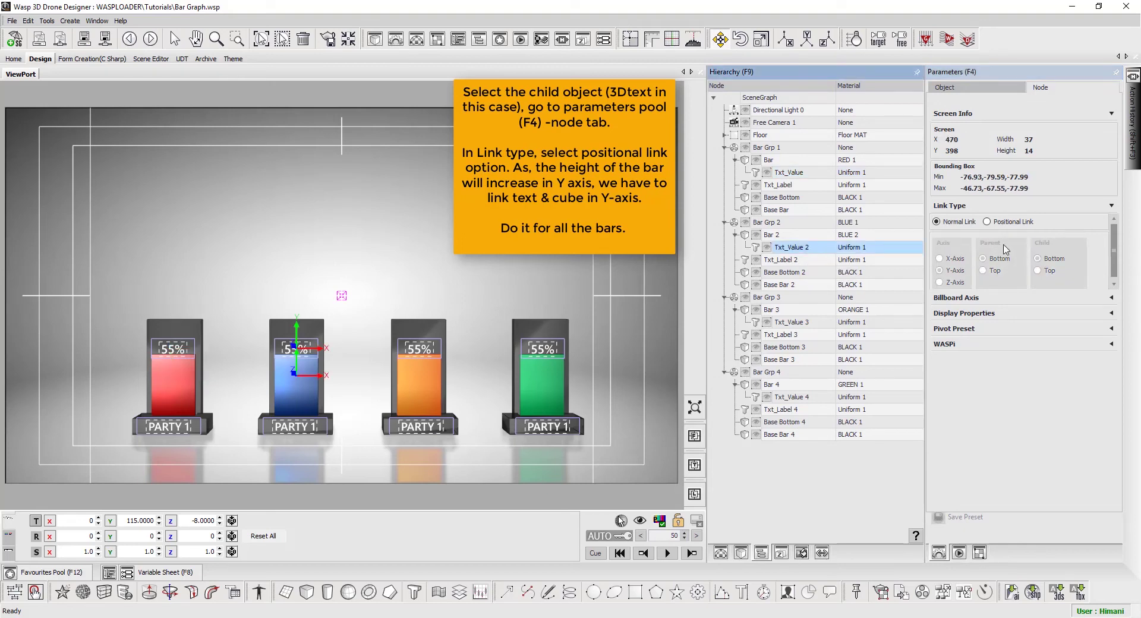
left_click(1014, 223)
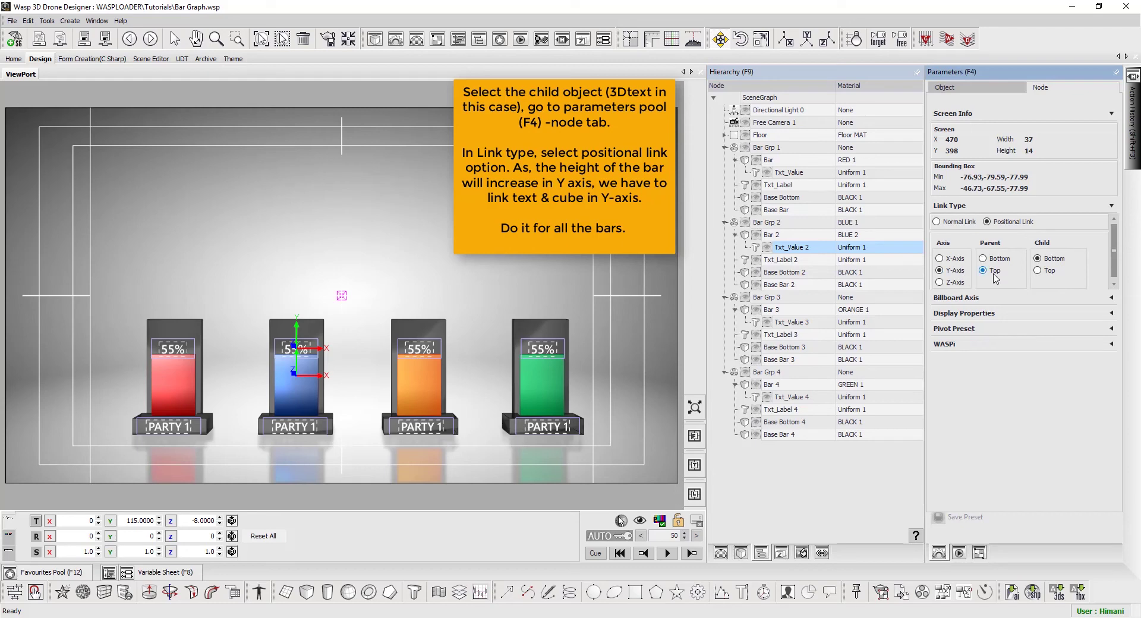
Step: Give the third and fourth Txt_Value the same Y-axis positional link
left_click(822, 324)
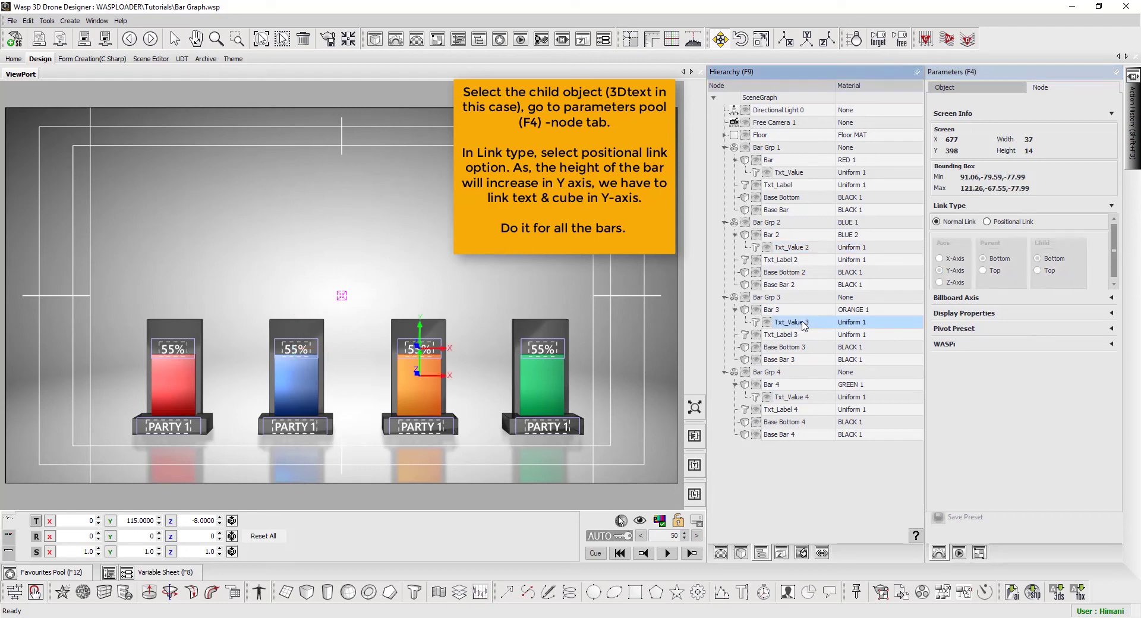
left_click(1013, 223)
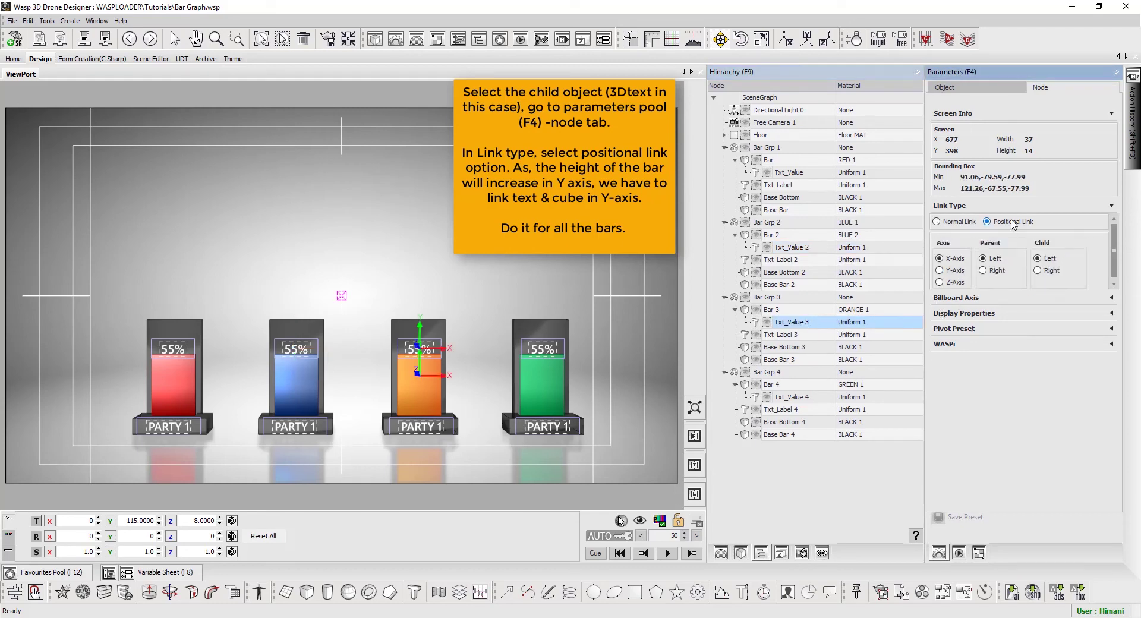
left_click(953, 272)
left_click(803, 397)
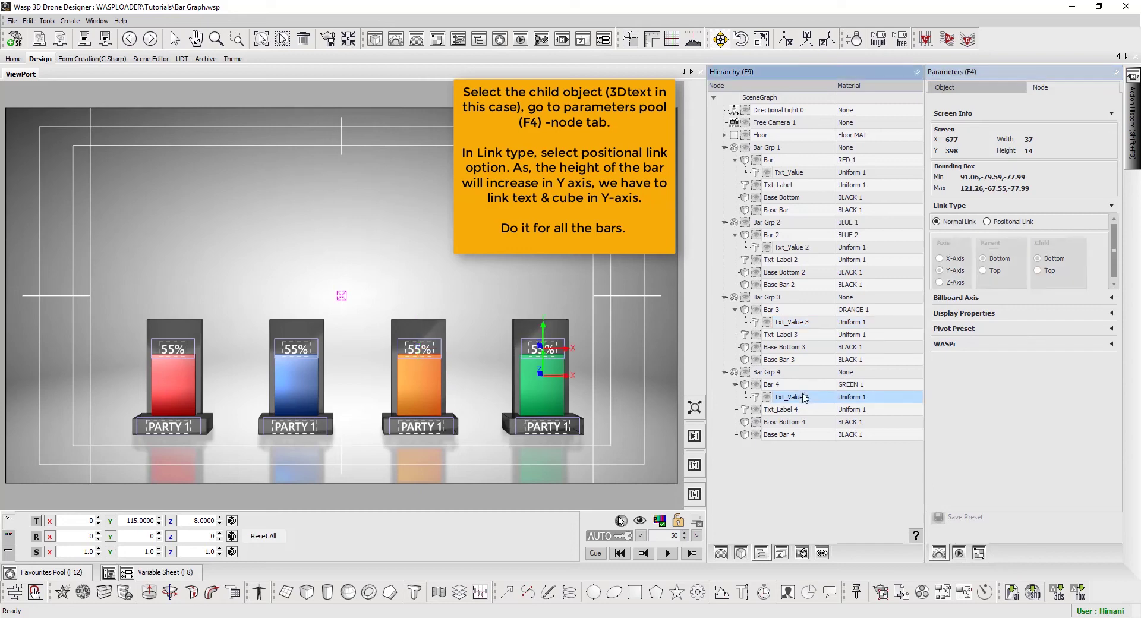
left_click(1009, 224)
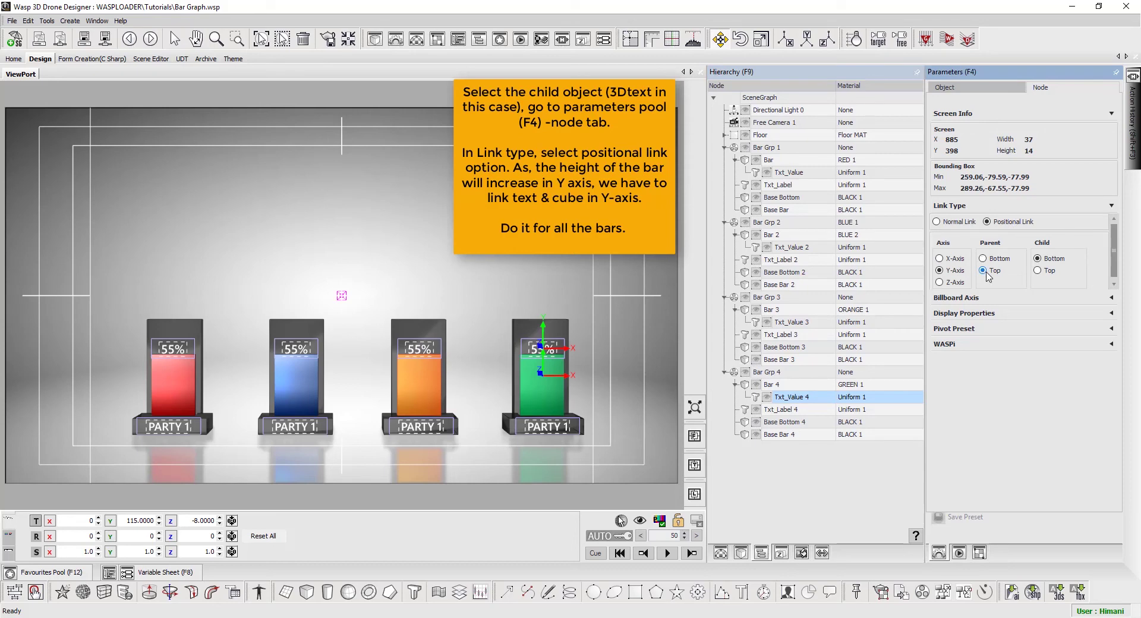
left_click(989, 89)
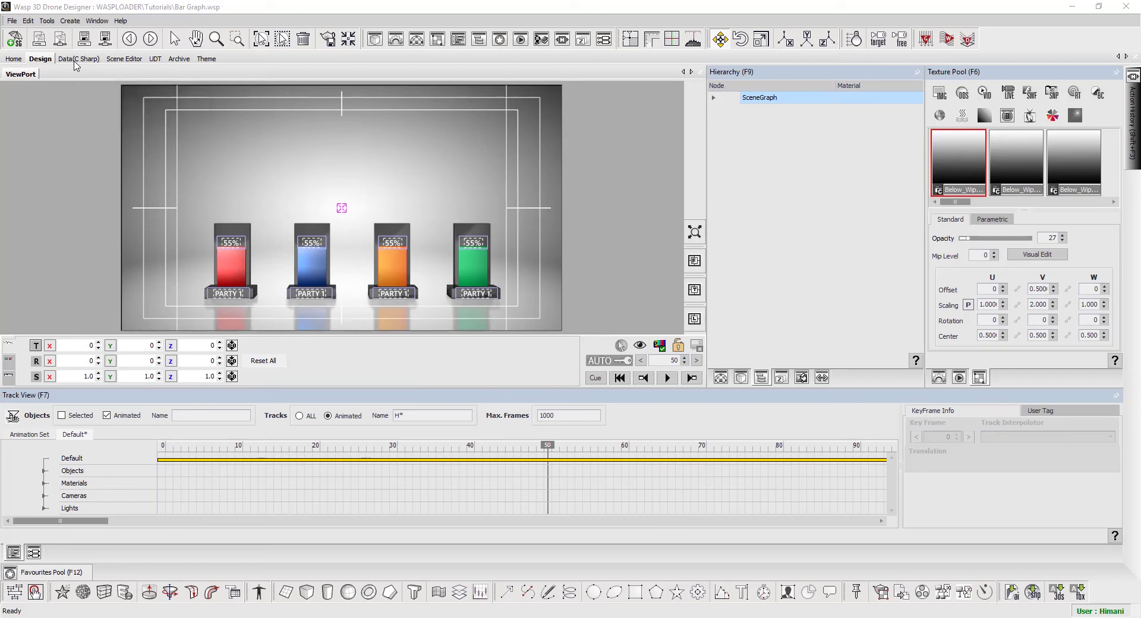
Step: Add a Graph Control to the data-entry form and position it
left_click(76, 59)
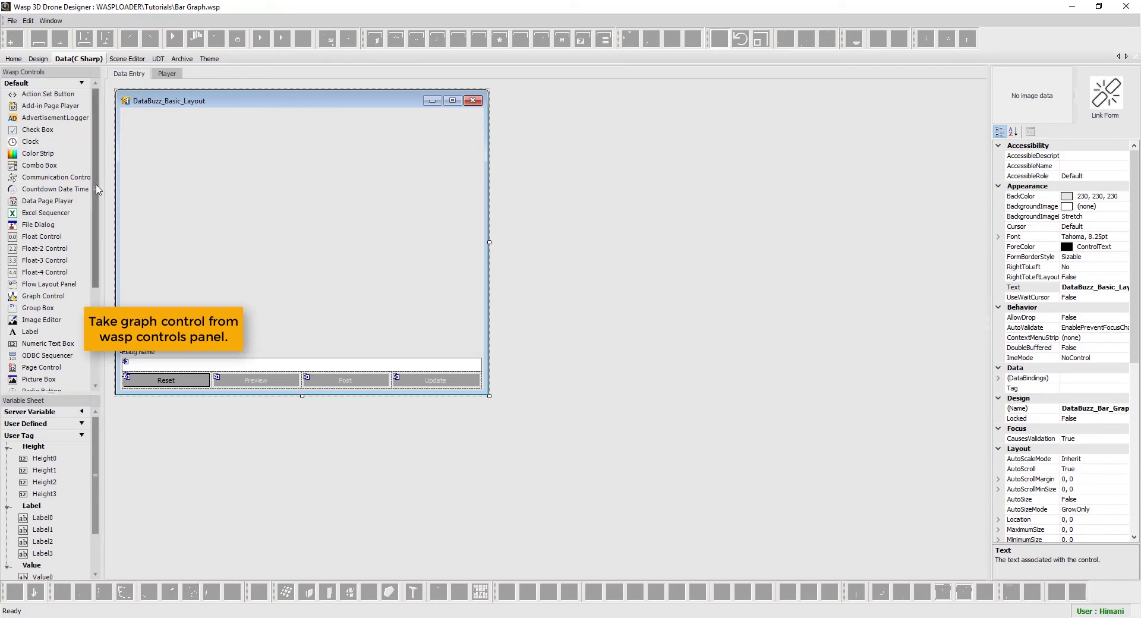
left_click_drag(97, 196, 97, 298)
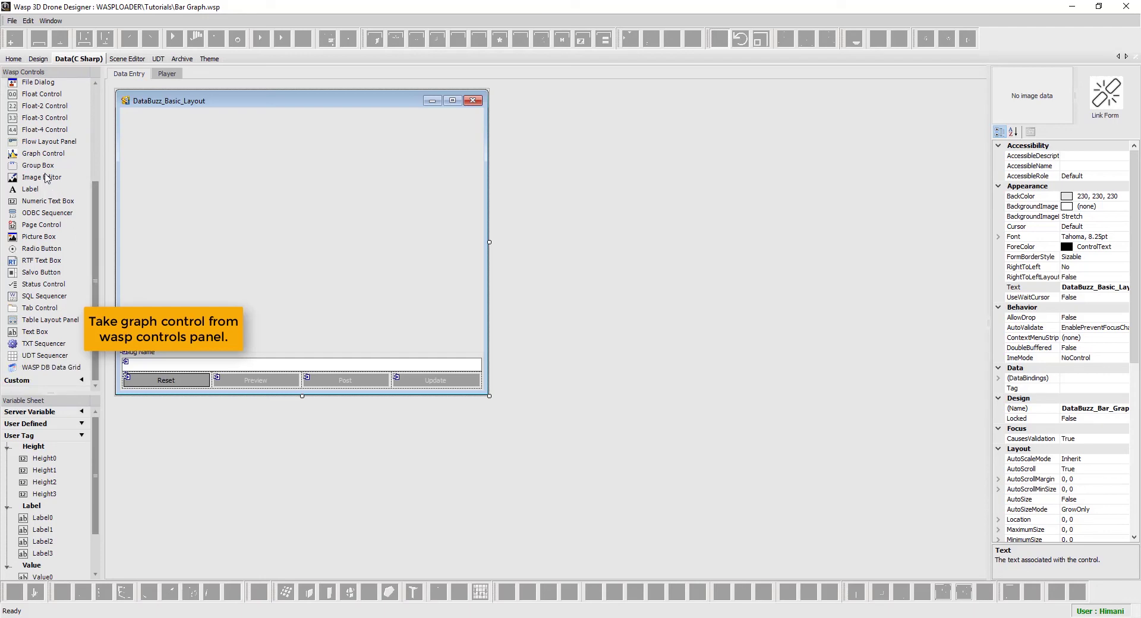
left_click(44, 156)
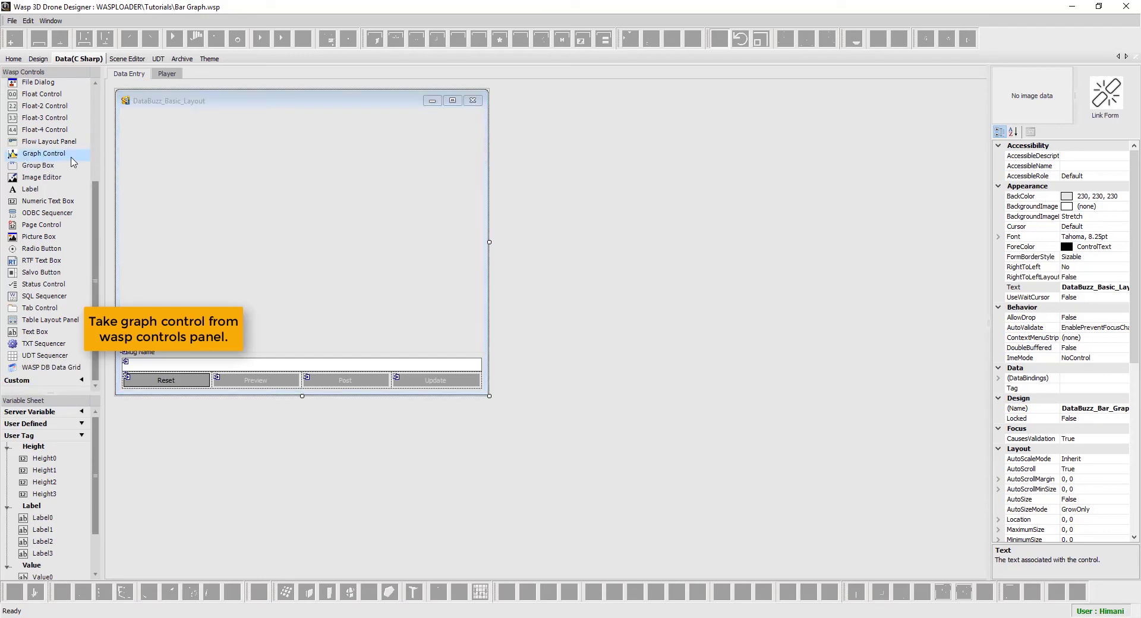
double_click(72, 156)
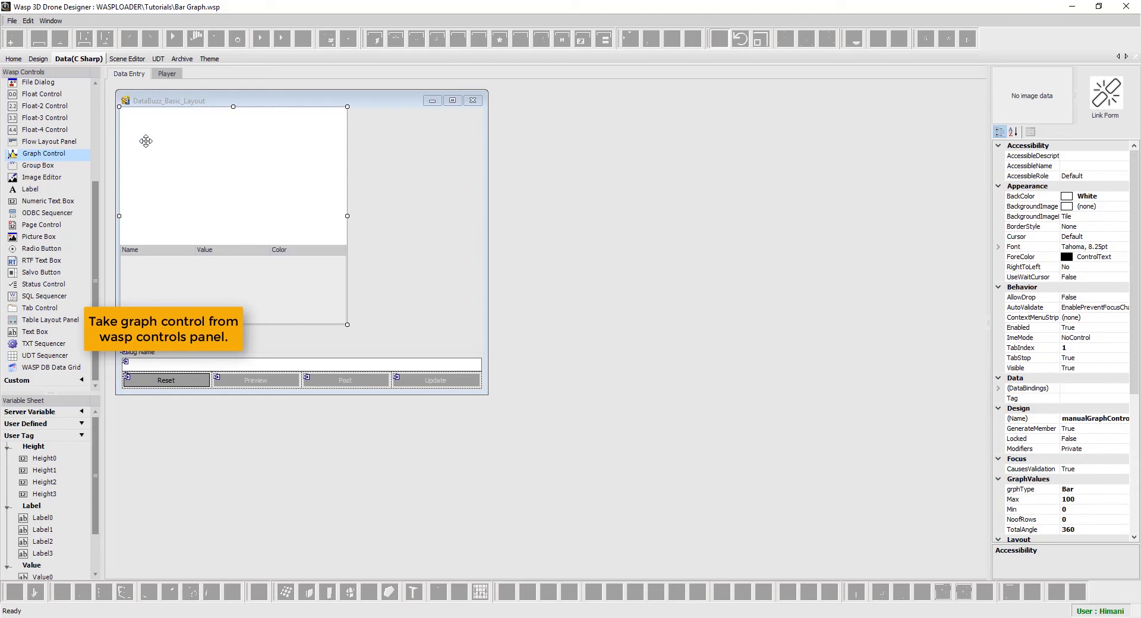
left_click_drag(146, 141, 197, 171)
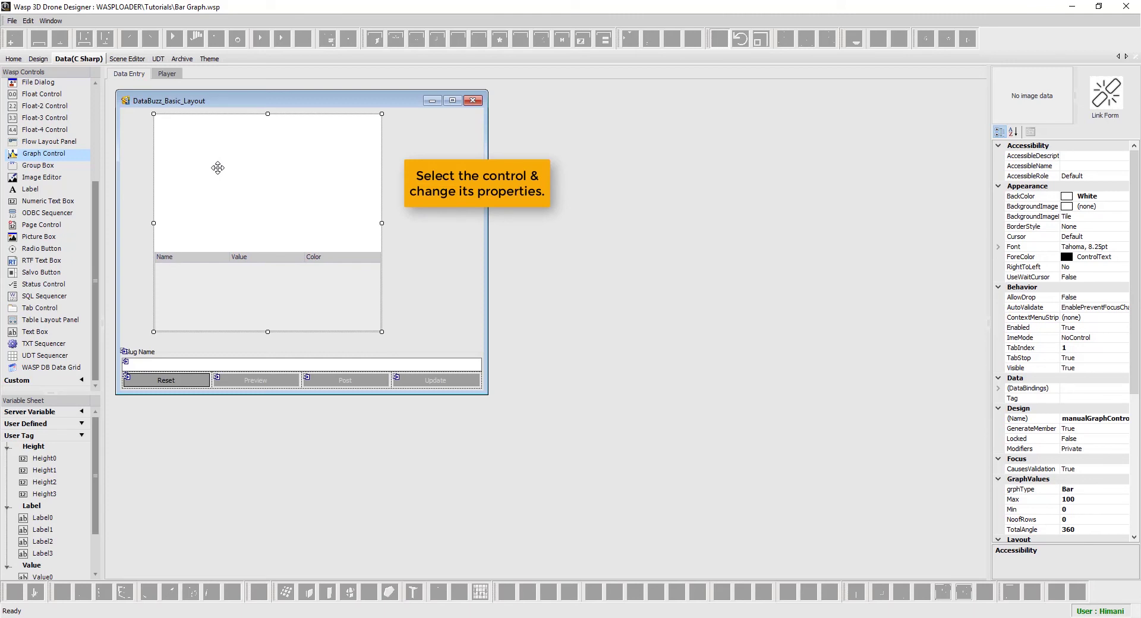
Step: Set the graph control to 4 rows, maximum 180, graph type Bar
left_click(1076, 518)
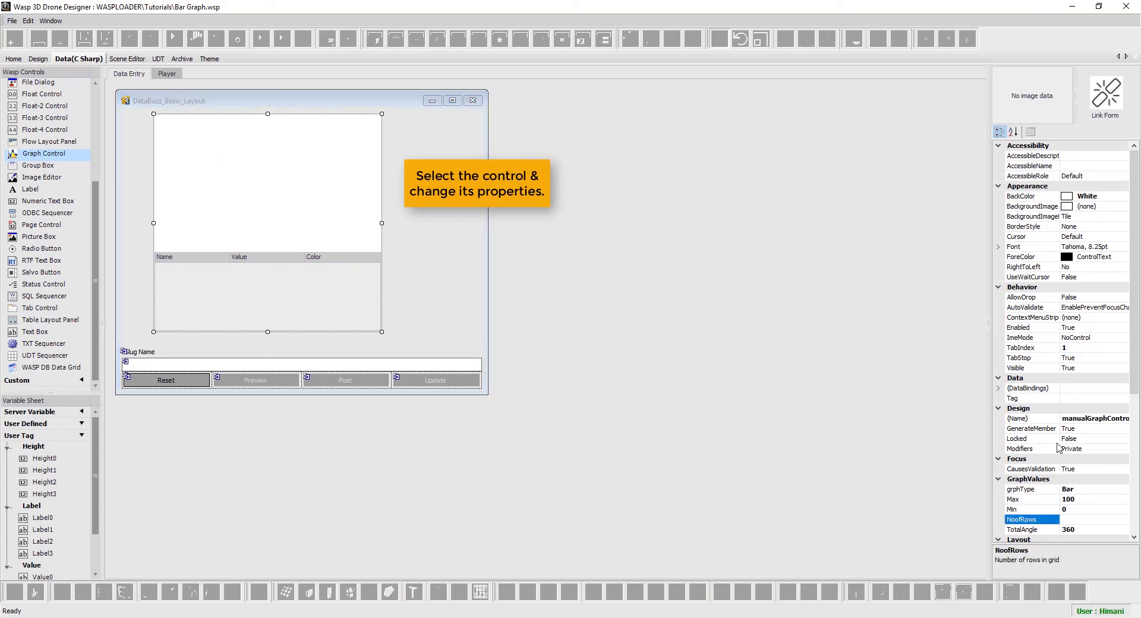
type("4")
key("Return")
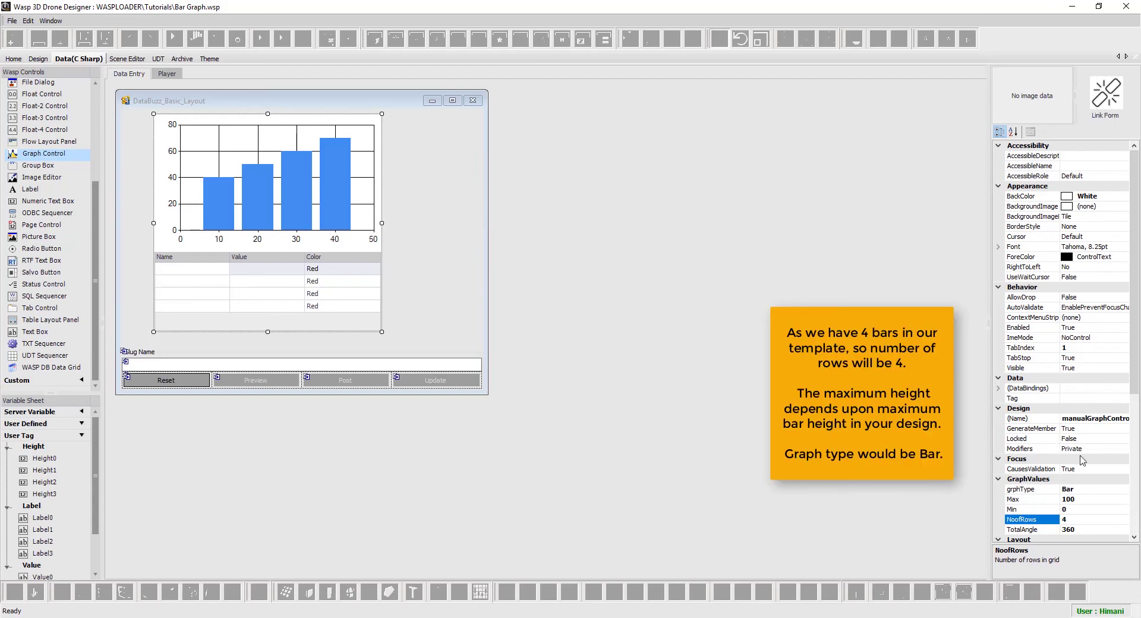
left_click(1081, 500)
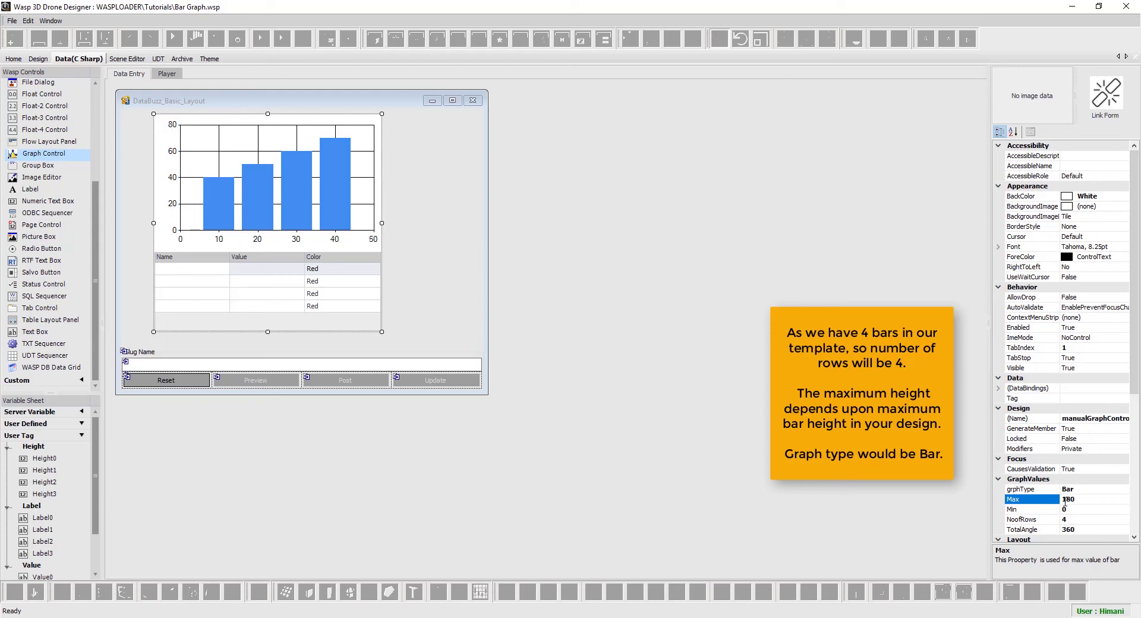
left_click(1100, 490)
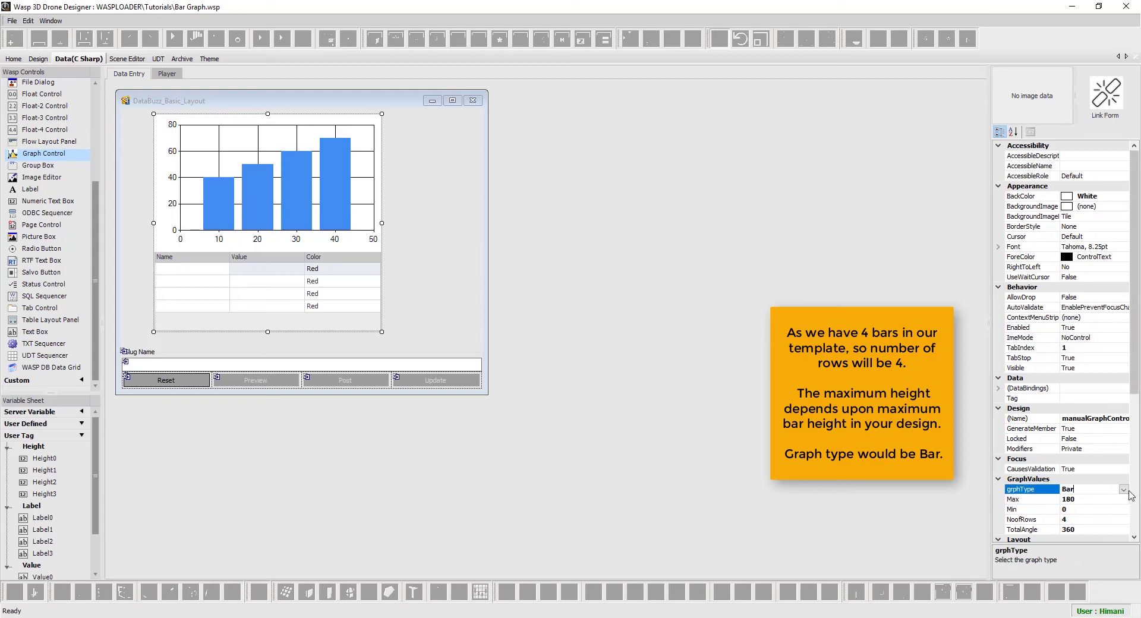
left_click(1126, 492)
left_click(1083, 500)
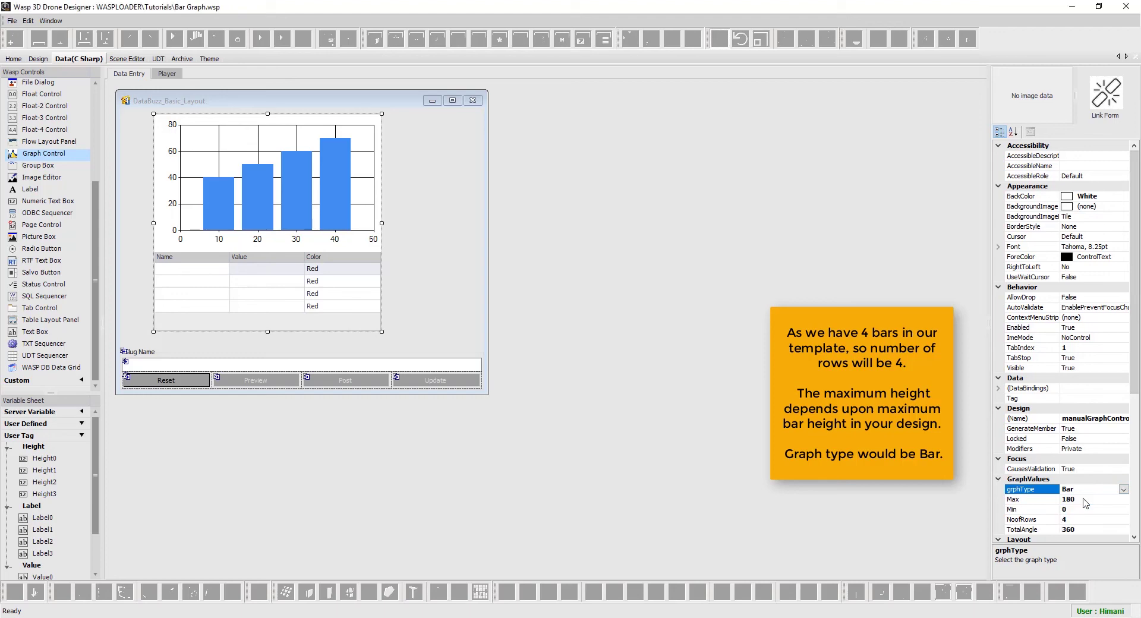
left_click_drag(331, 283, 319, 290)
Step: In GraphDesigner, bind user tags Height(0)–Height(3) to the Height of Bars 0–3
double_click(320, 290)
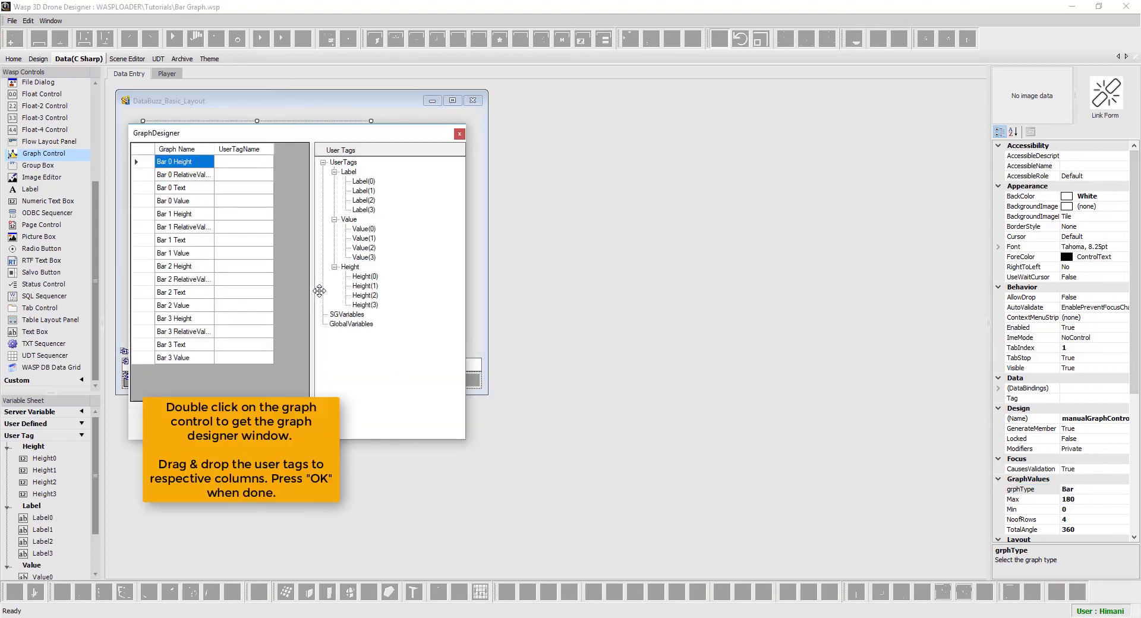
left_click_drag(322, 139, 587, 146)
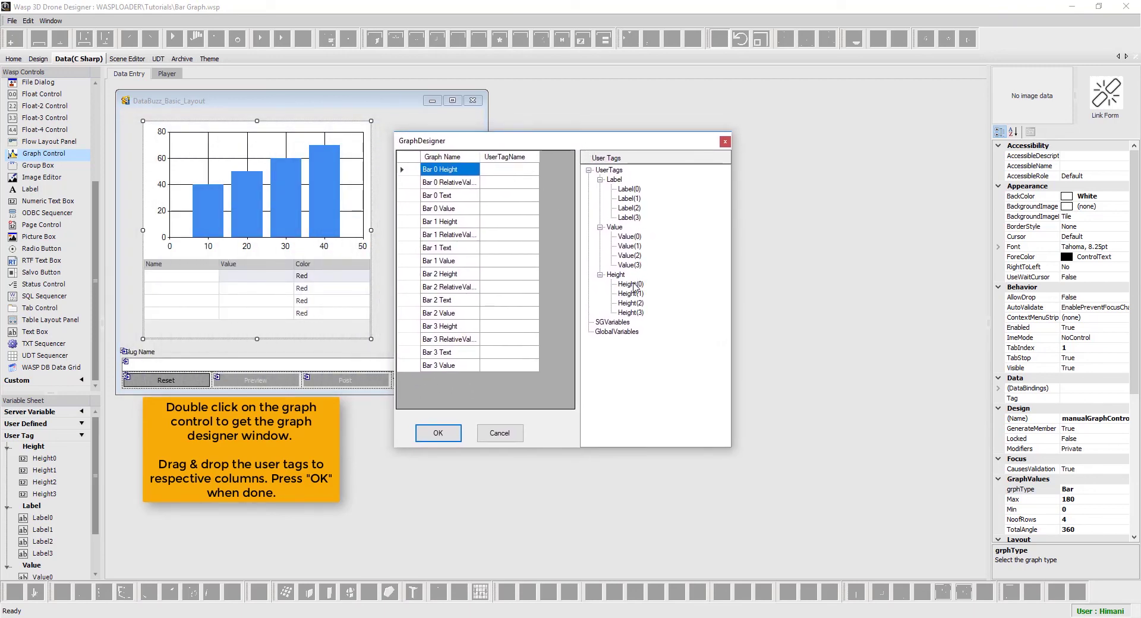
left_click_drag(630, 284, 497, 174)
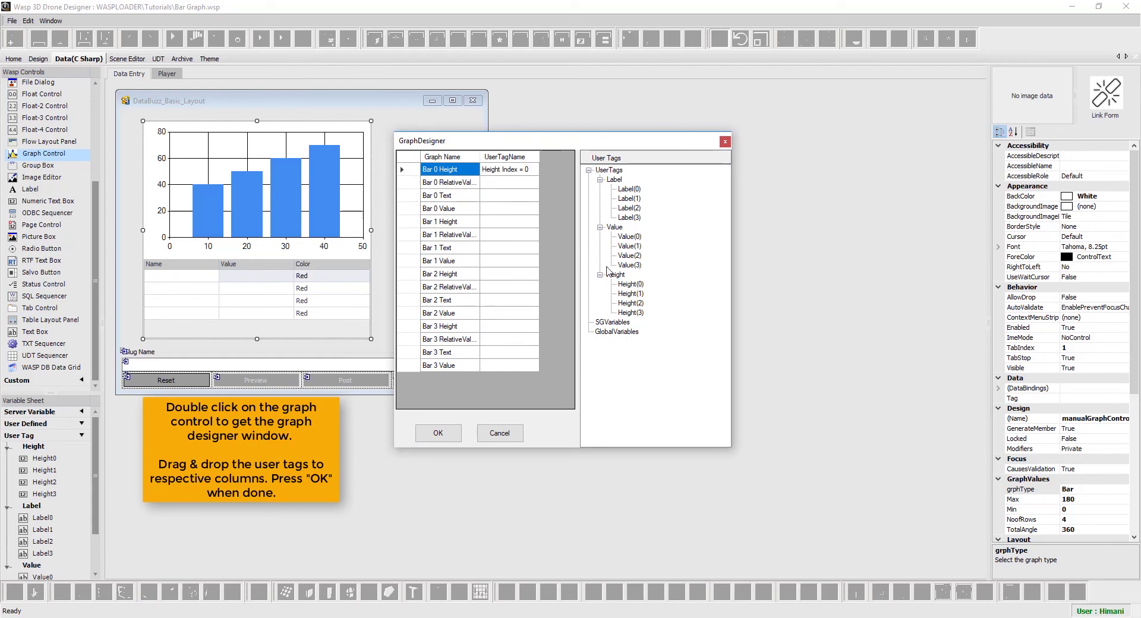
left_click_drag(632, 296, 498, 225)
left_click_drag(634, 306, 498, 278)
left_click_drag(636, 311, 502, 330)
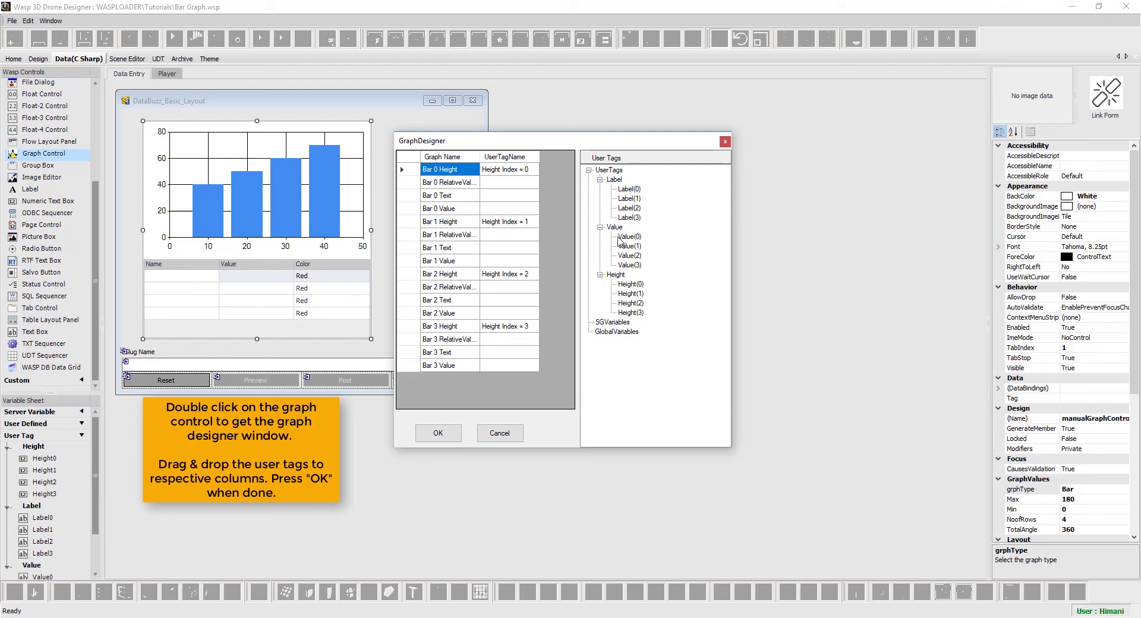
Step: Bind user tags Value(0)–Value(3) to the Value of Bars 0–3
left_click_drag(627, 237, 506, 210)
left_click(635, 250)
left_click_drag(635, 252, 502, 261)
left_click(624, 256)
left_click_drag(622, 260, 521, 315)
left_click_drag(627, 270, 502, 368)
Step: Bind Label(0)–Label(3) to the Text of Bars 0–3 and confirm GraphDesigner
left_click_drag(635, 192, 510, 201)
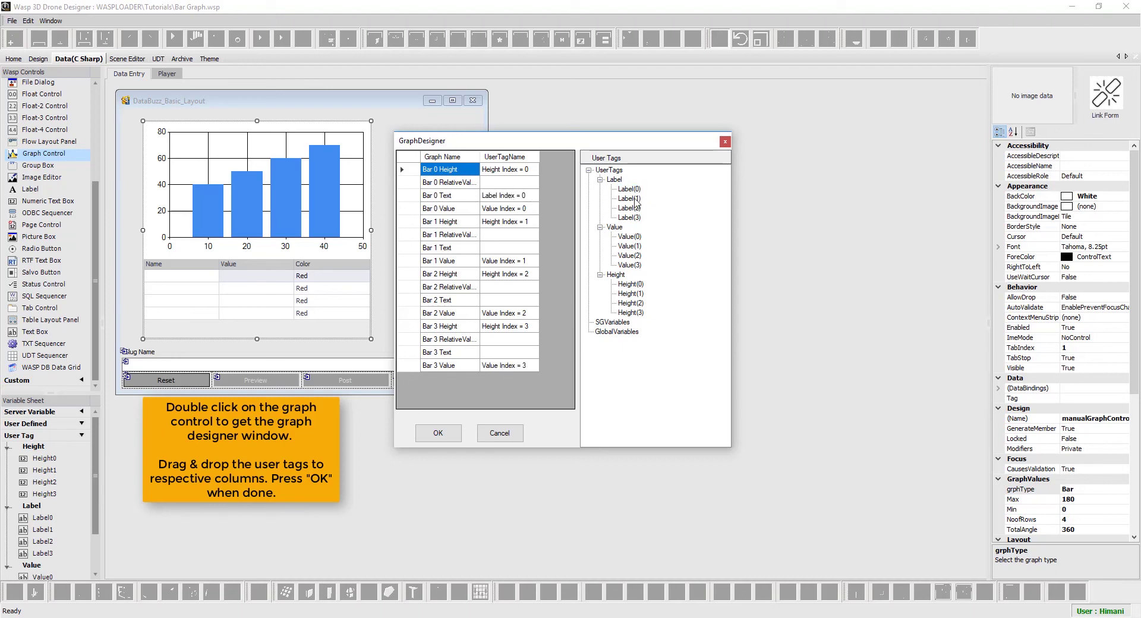
left_click_drag(634, 199, 508, 249)
left_click_drag(628, 208, 499, 302)
left_click_drag(630, 218, 504, 356)
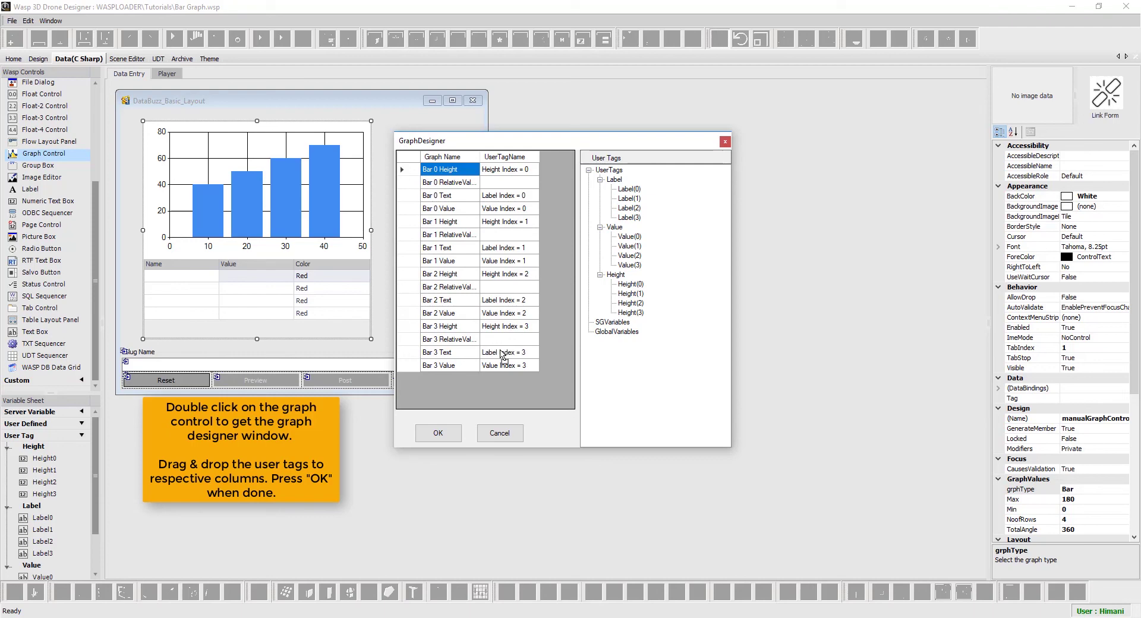
left_click(426, 440)
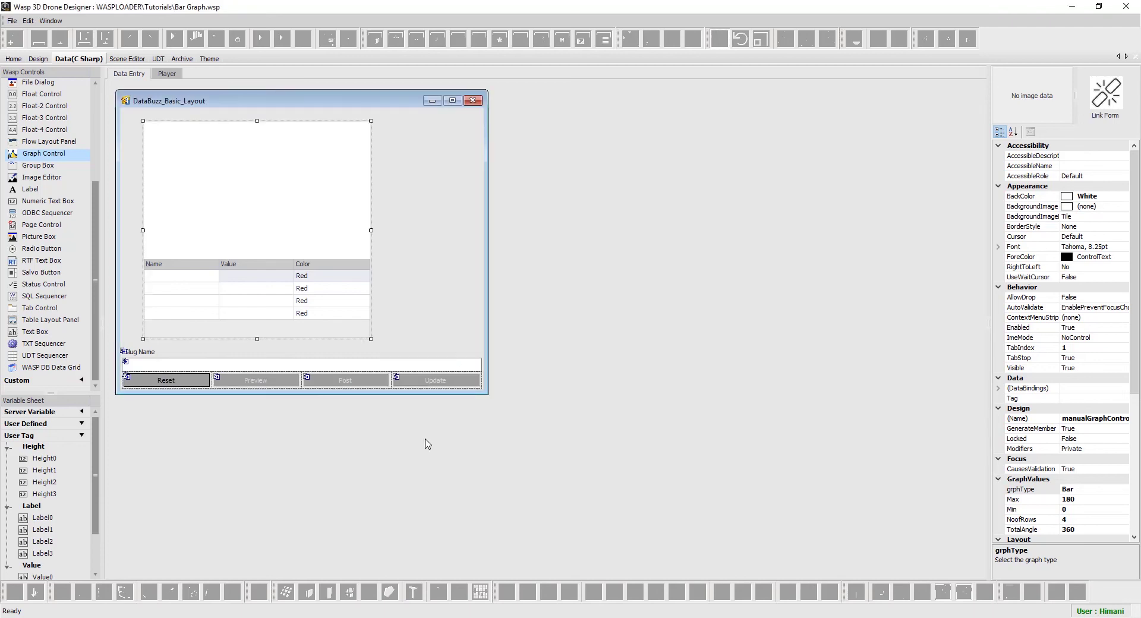
Step: Save the Bar Graph template's form with File > Save > Save Template > Form
left_click(315, 182)
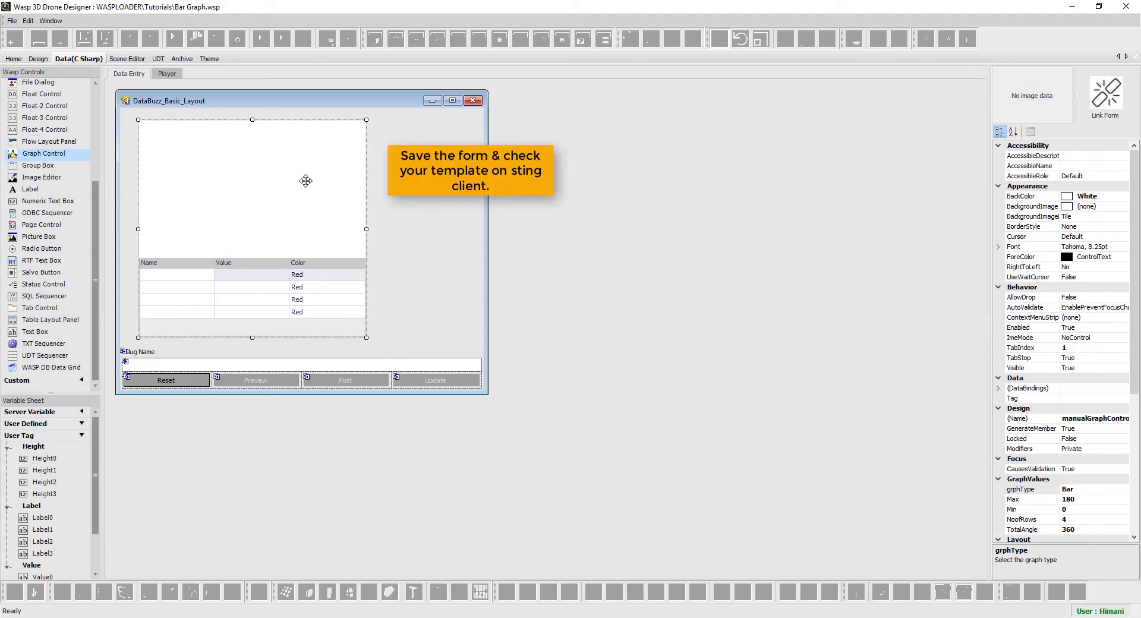
left_click(12, 21)
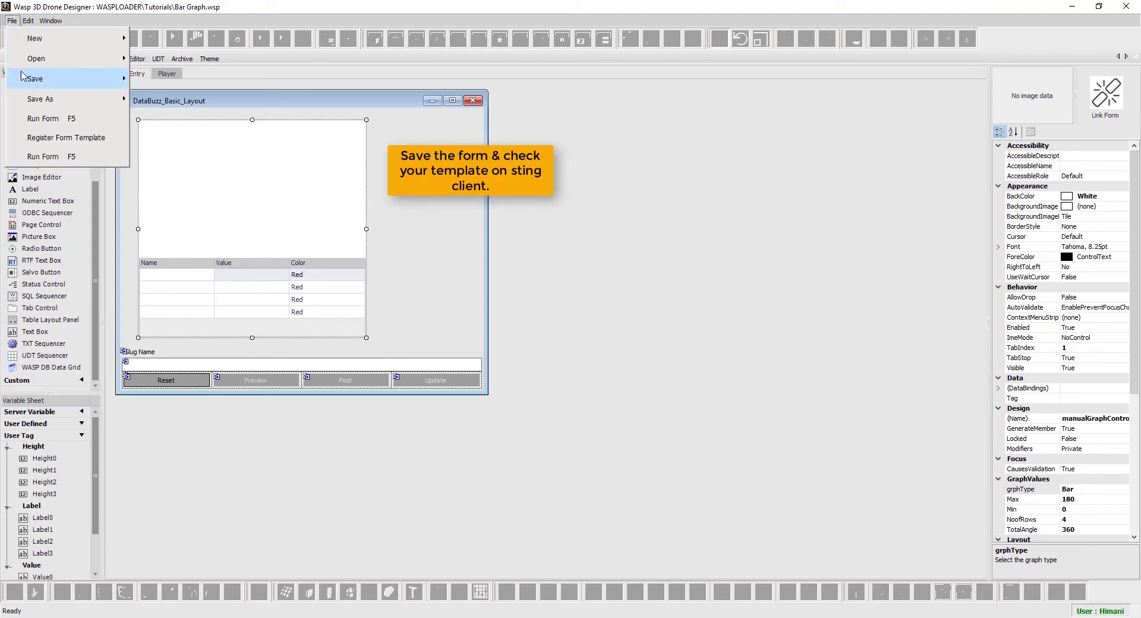
mouse_move(24, 77)
mouse_move(178, 99)
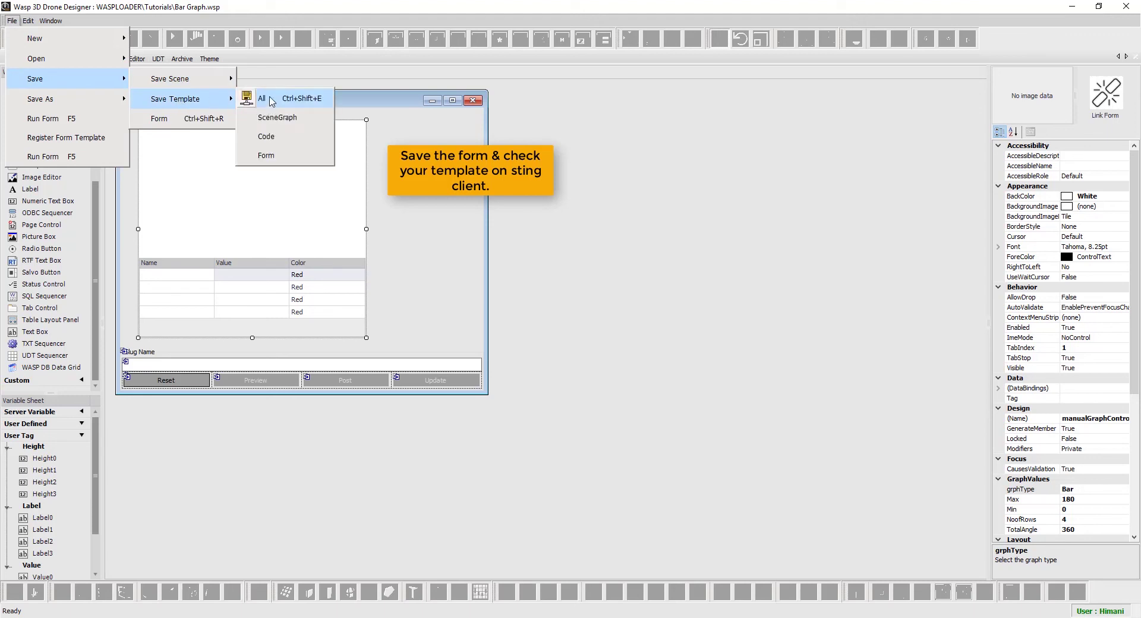
left_click(278, 157)
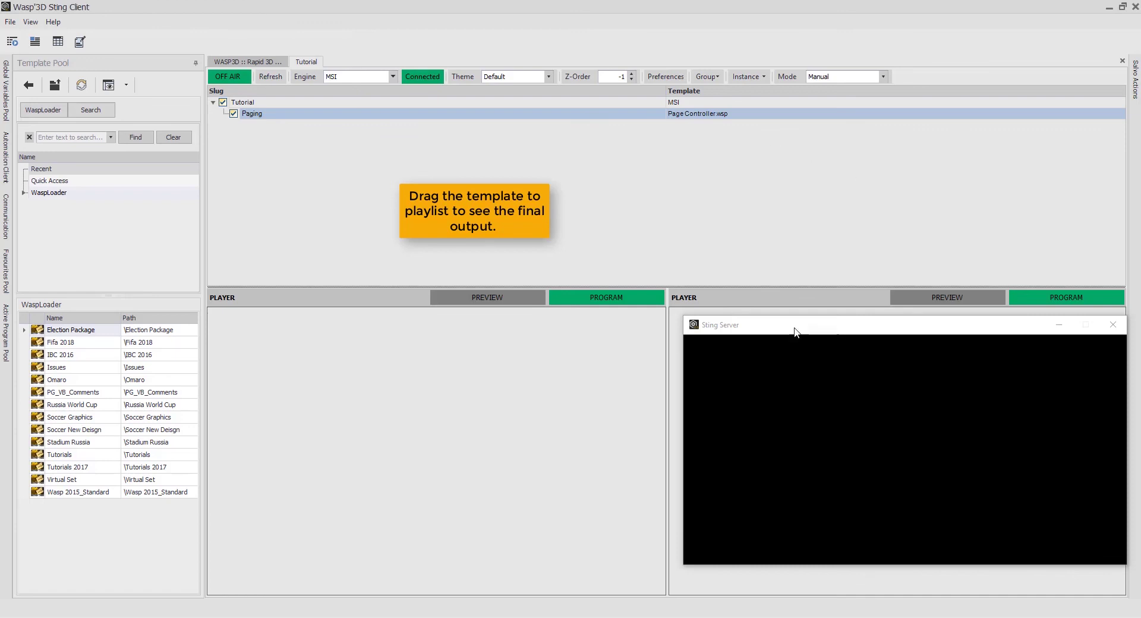
Step: Add Bar Graph.wsp from WaspLoader's Tutorials folder to the playlist under Paging
left_click(760, 330)
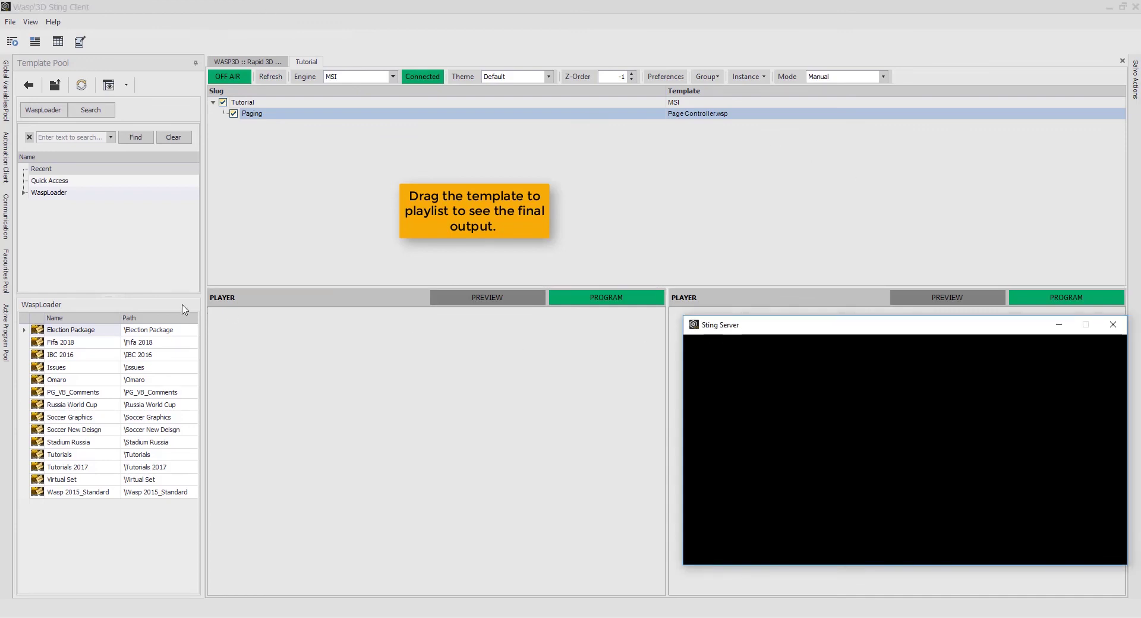
double_click(85, 194)
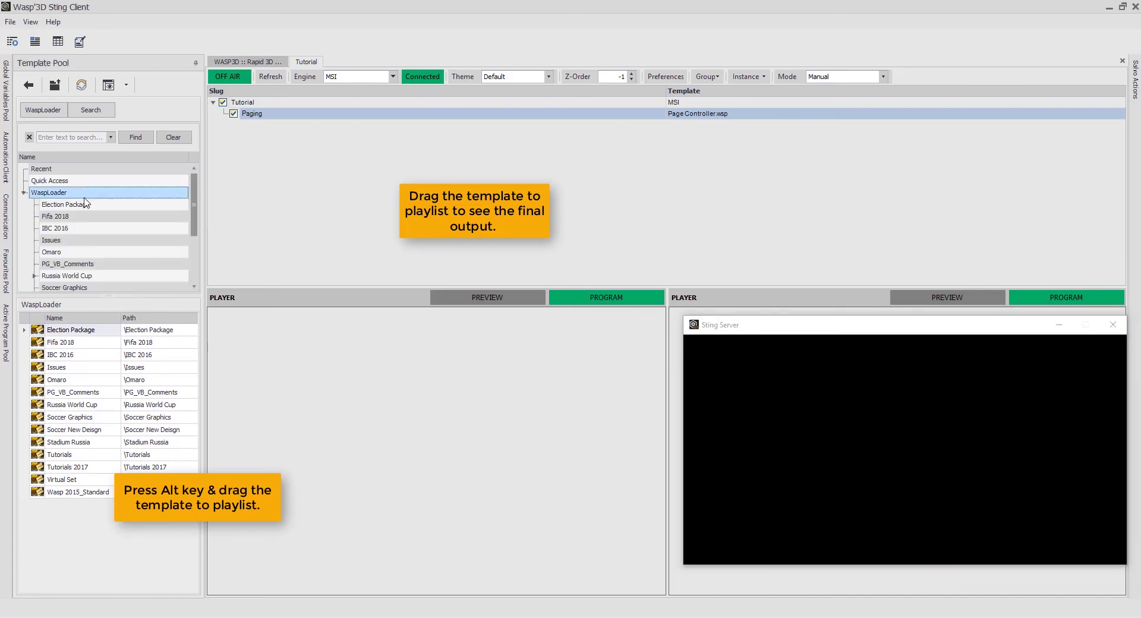
scroll(89, 211, "down", 2)
left_click(85, 252)
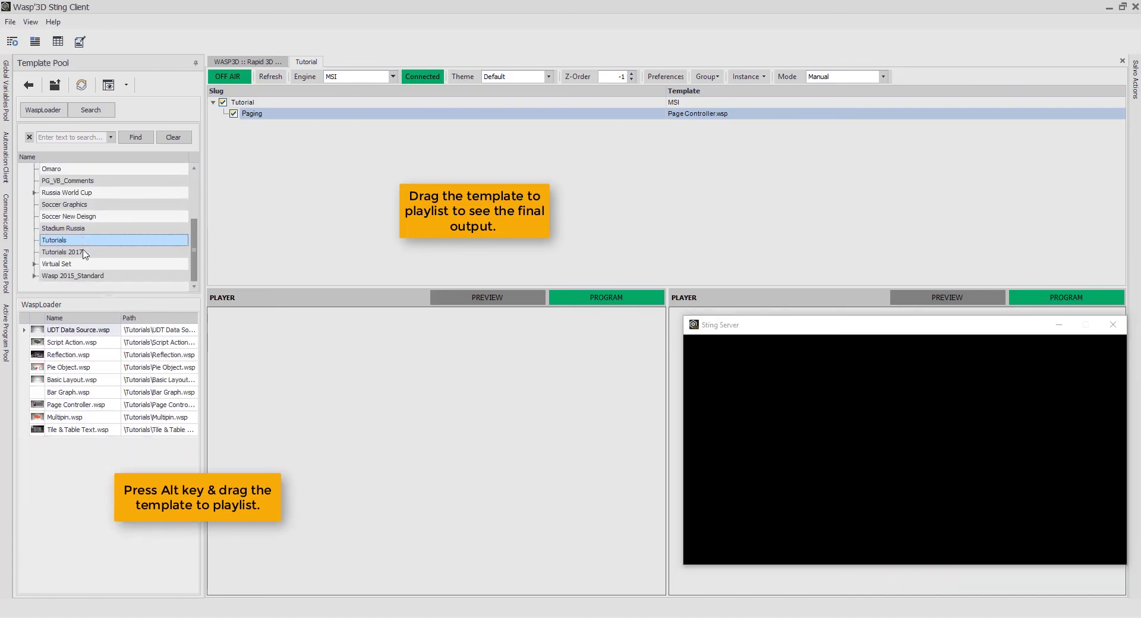
left_click(77, 394)
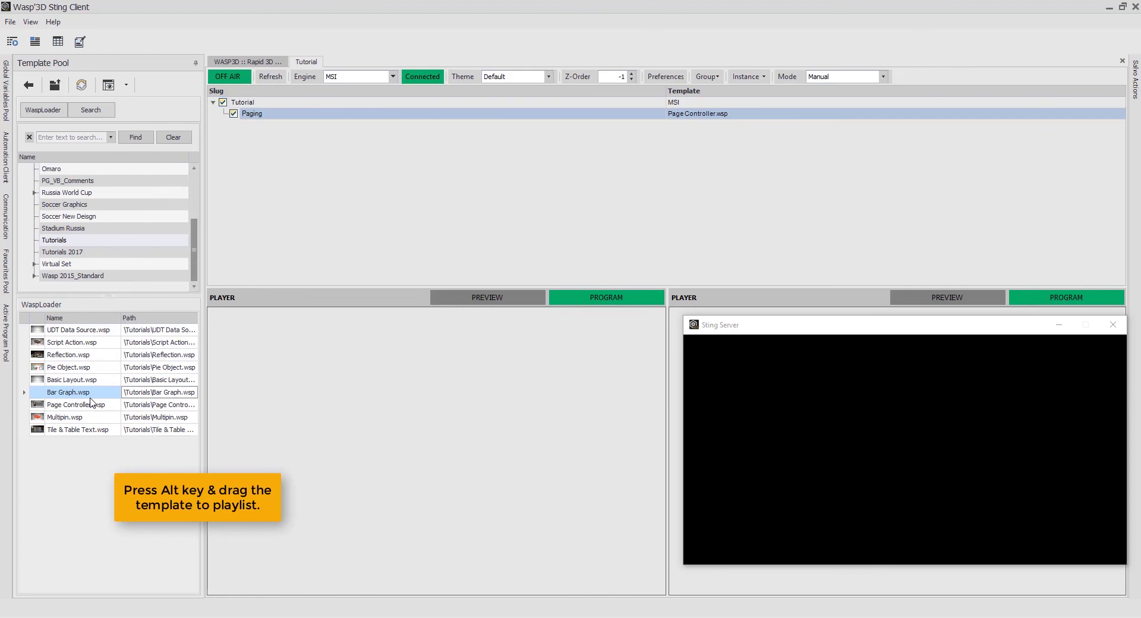
left_click_drag(86, 394, 297, 144, "alt")
Step: Open the Bar Graph.wsp entry's data-entry form and move it to the screen centre
right_click(294, 125)
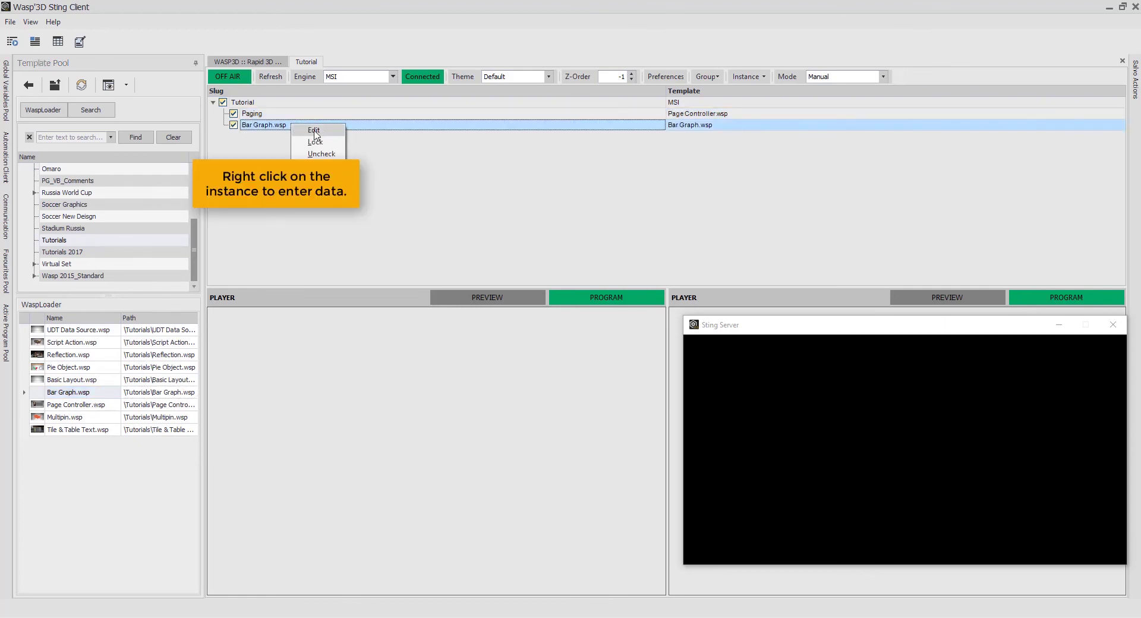
left_click(333, 135)
left_click_drag(805, 145, 335, 235)
Step: Name the four bars Party 1, Party 2, Party 3 and Party 4
left_click(336, 408)
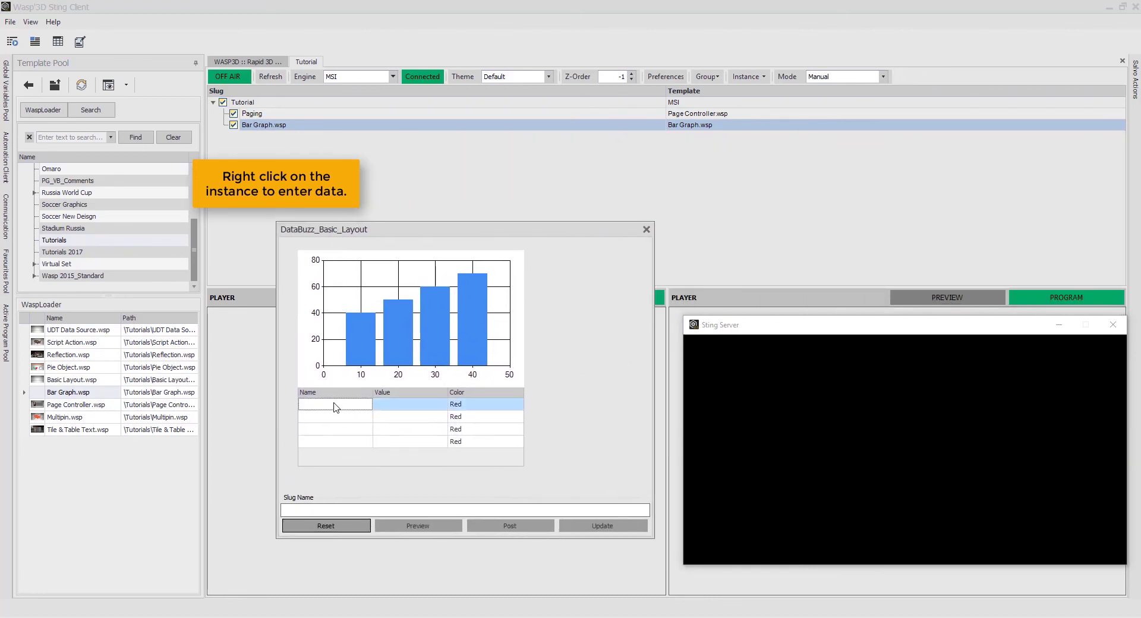
type("Part ")
type(" 1")
key("Return")
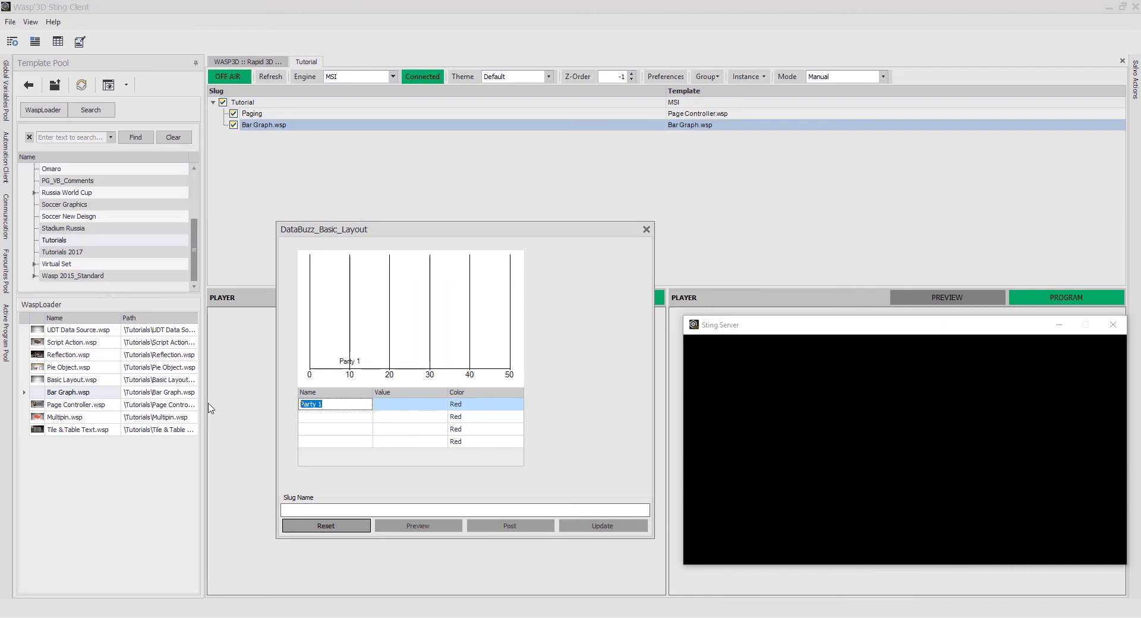
left_click(330, 418)
type("Party 1")
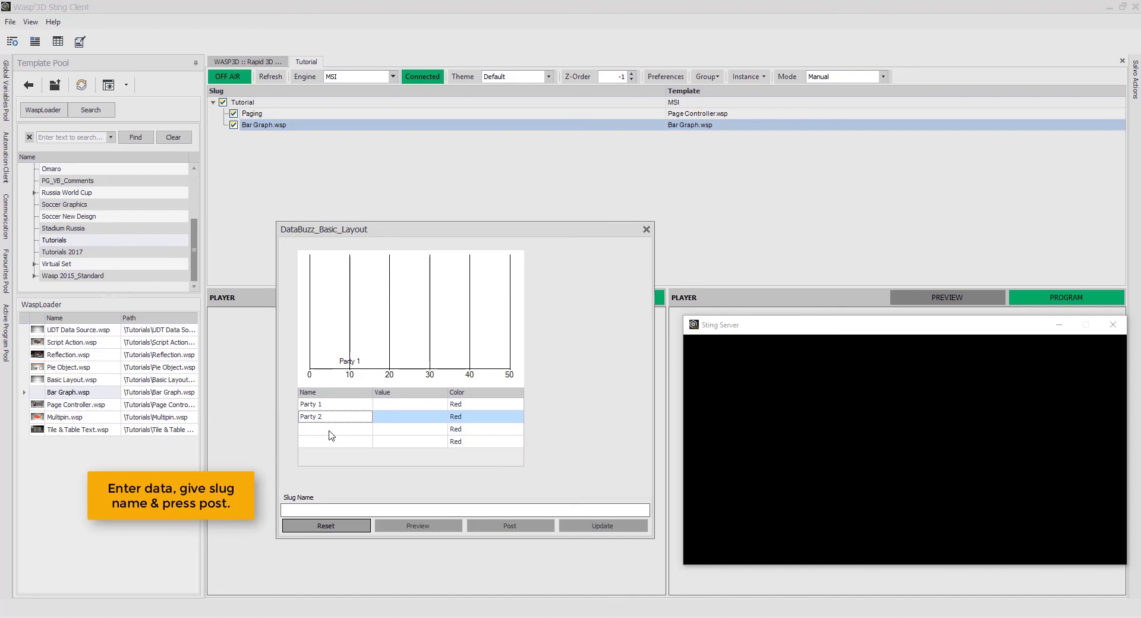
key("Return")
type("Party 1")
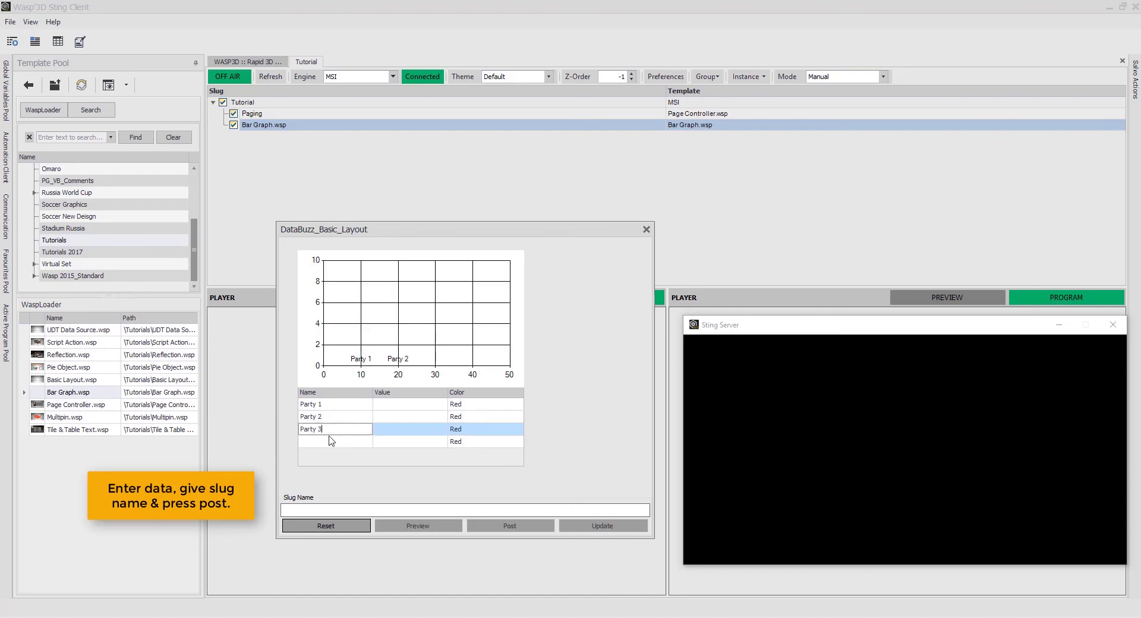
key("Return")
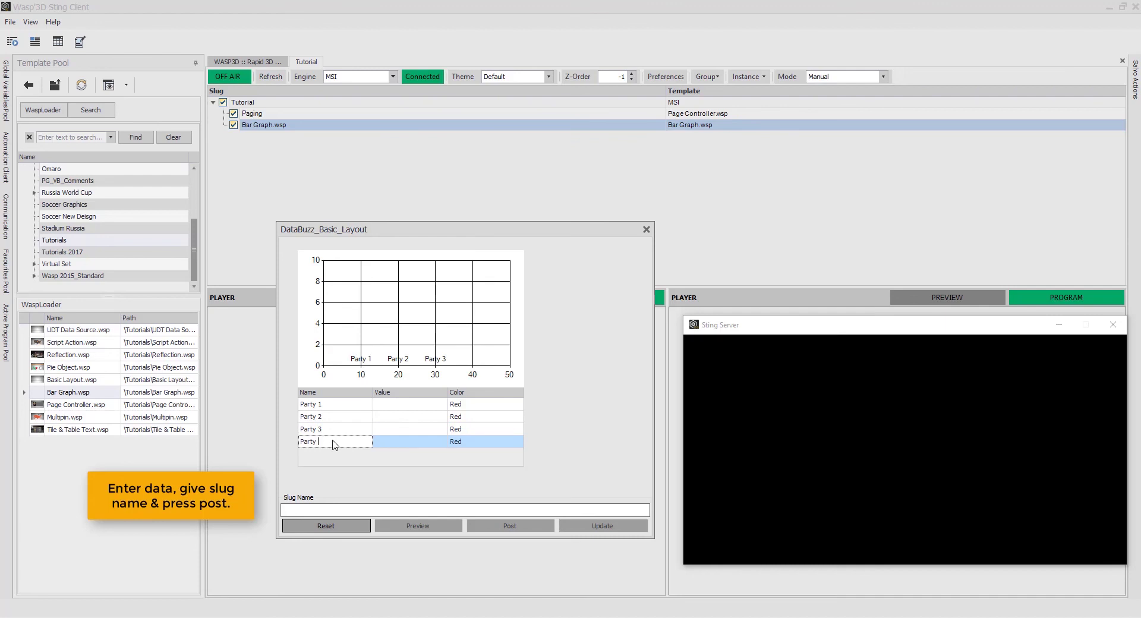
Step: Enter bar values 250, 150, 125 and 100 and set the slug name to 'Bar Graph'
left_click(409, 405)
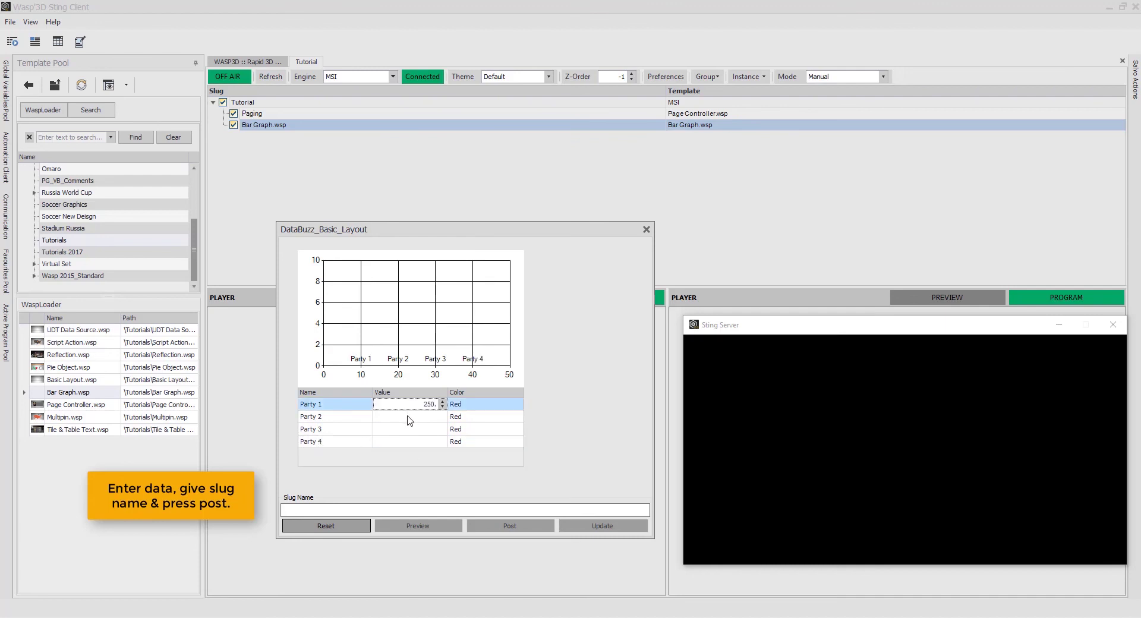
left_click(410, 420)
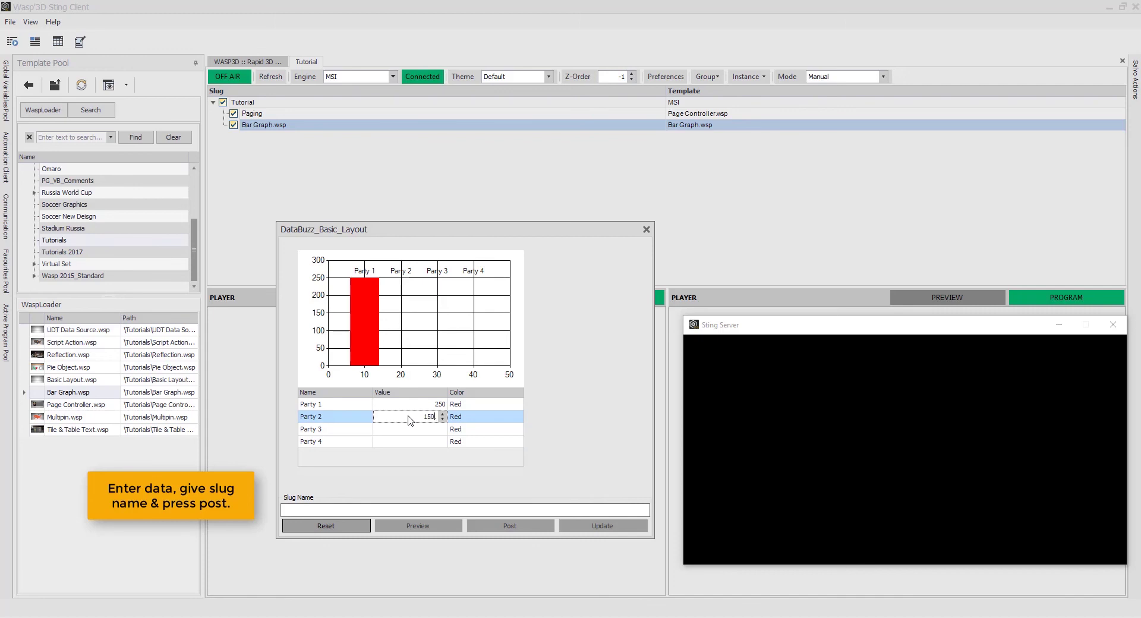
key("Return")
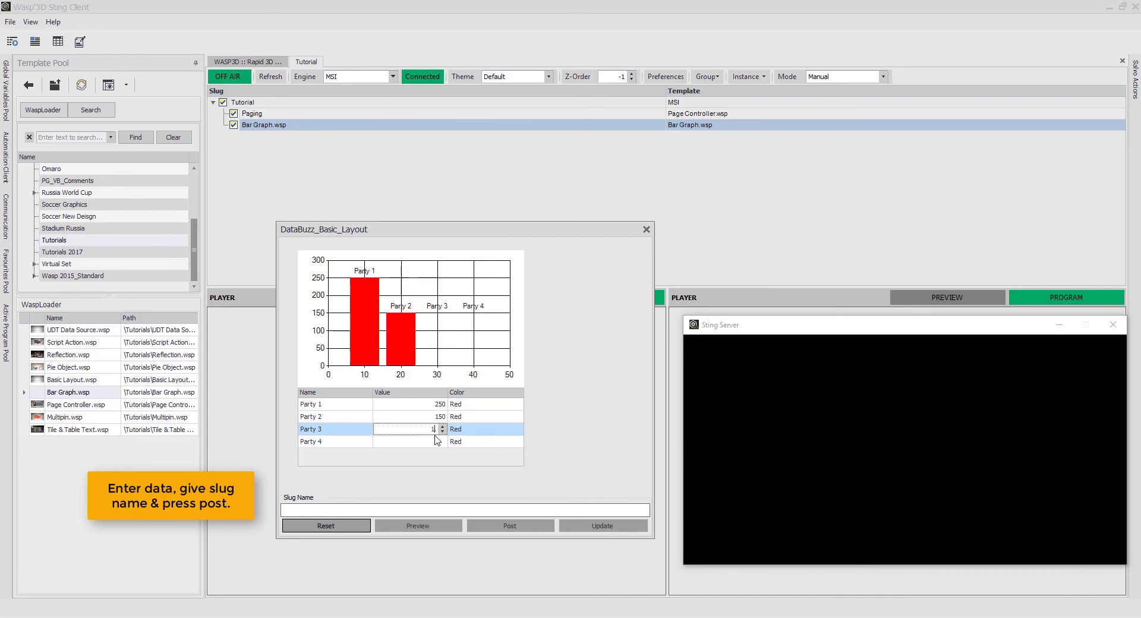
type("25")
left_click(425, 443)
type("10")
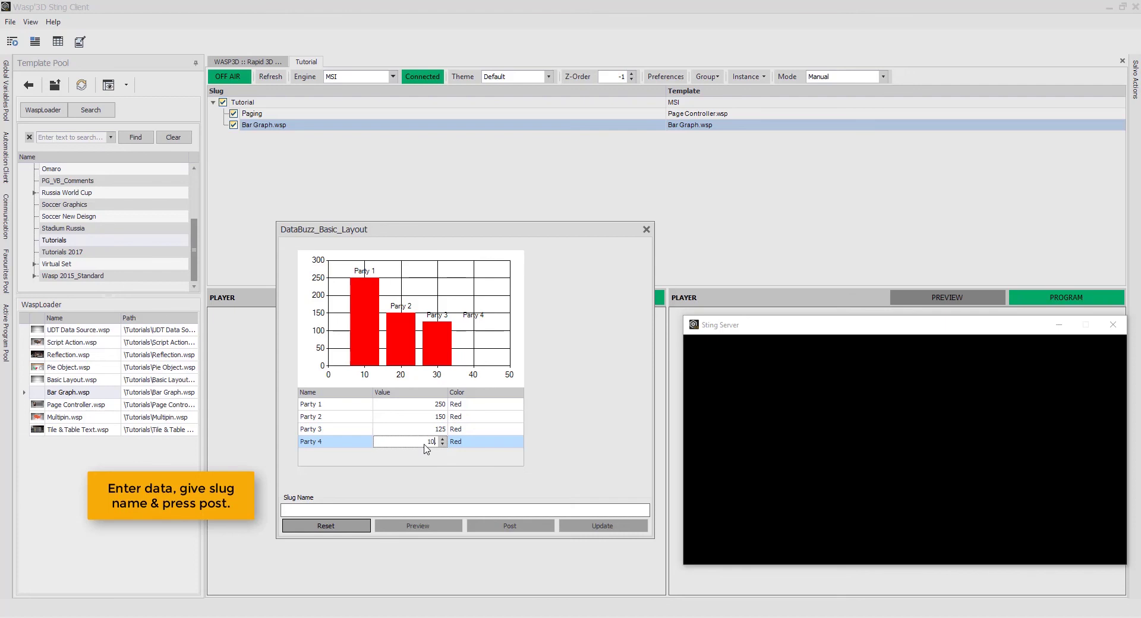
type("0")
left_click(324, 510)
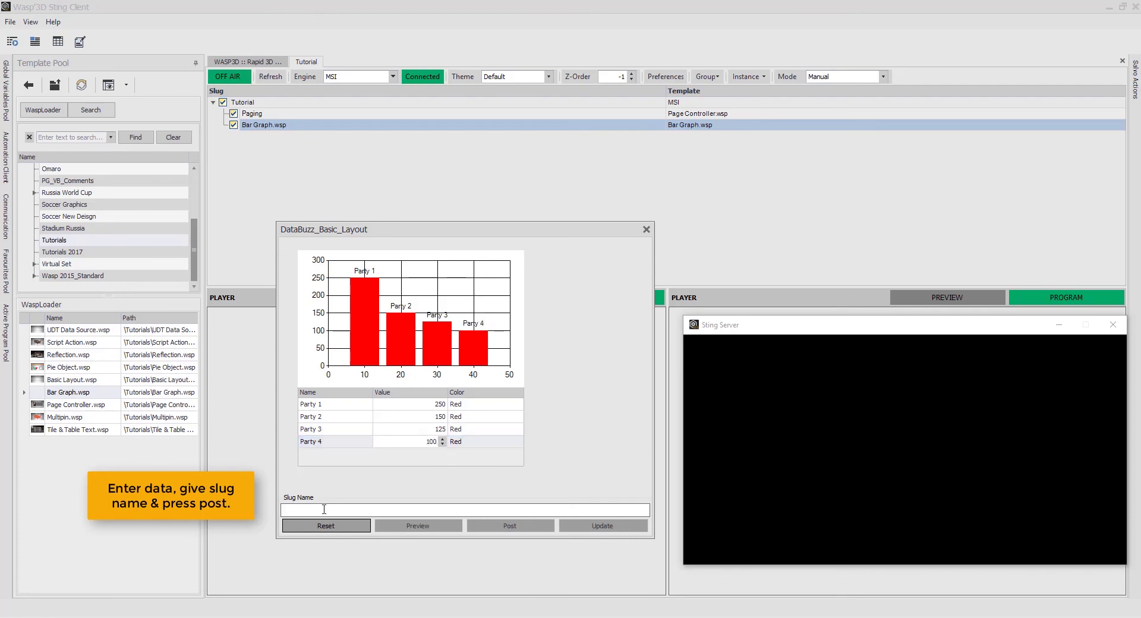
type("Bar Graph")
Step: Post the data, then load, cue (F9) and play the 'Bar Graph' slug to output
left_click(529, 527)
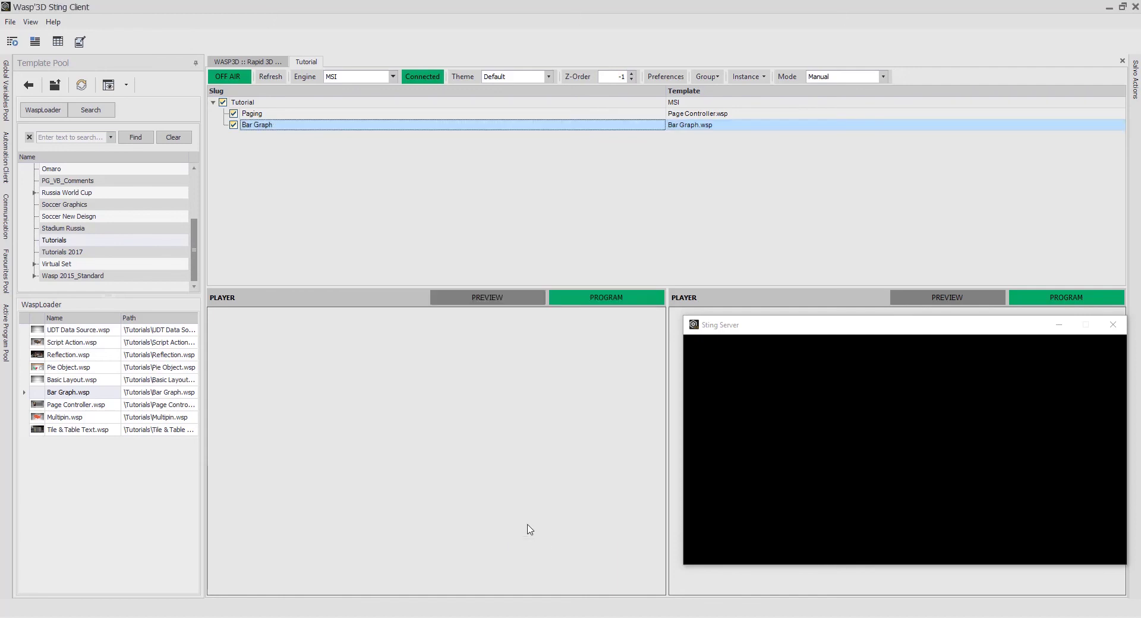
double_click(277, 126)
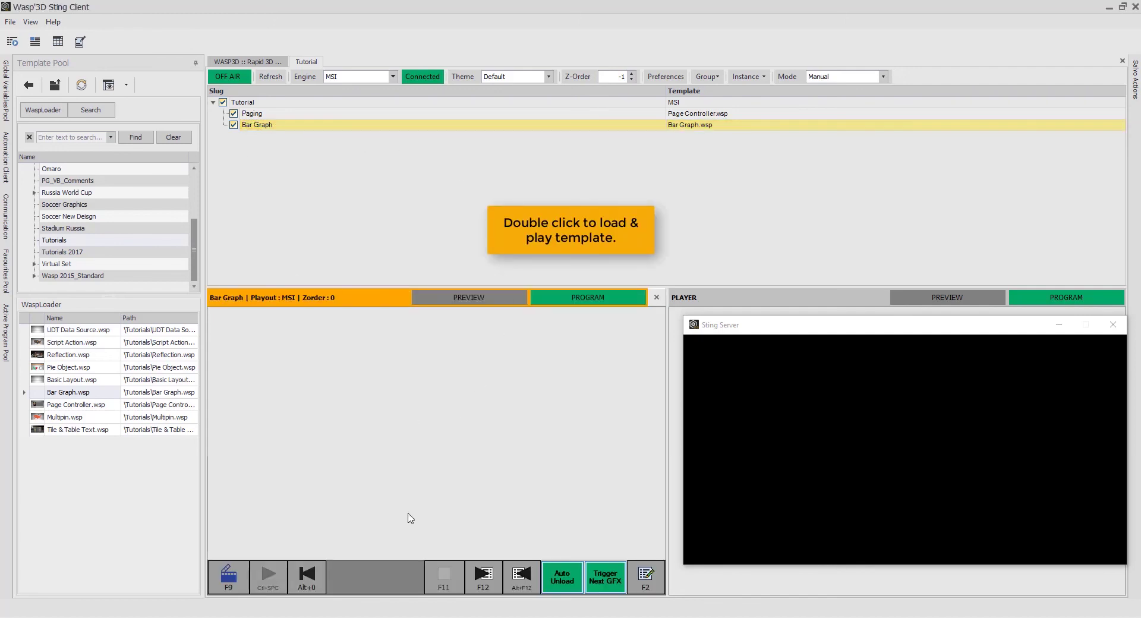
left_click(223, 582)
left_click(270, 579)
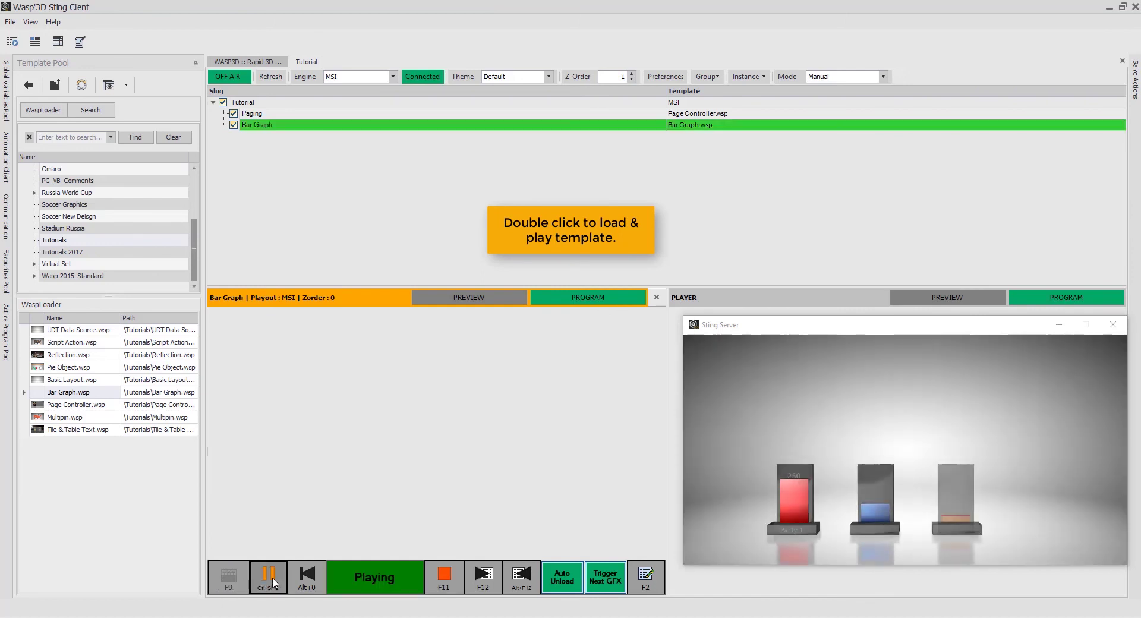